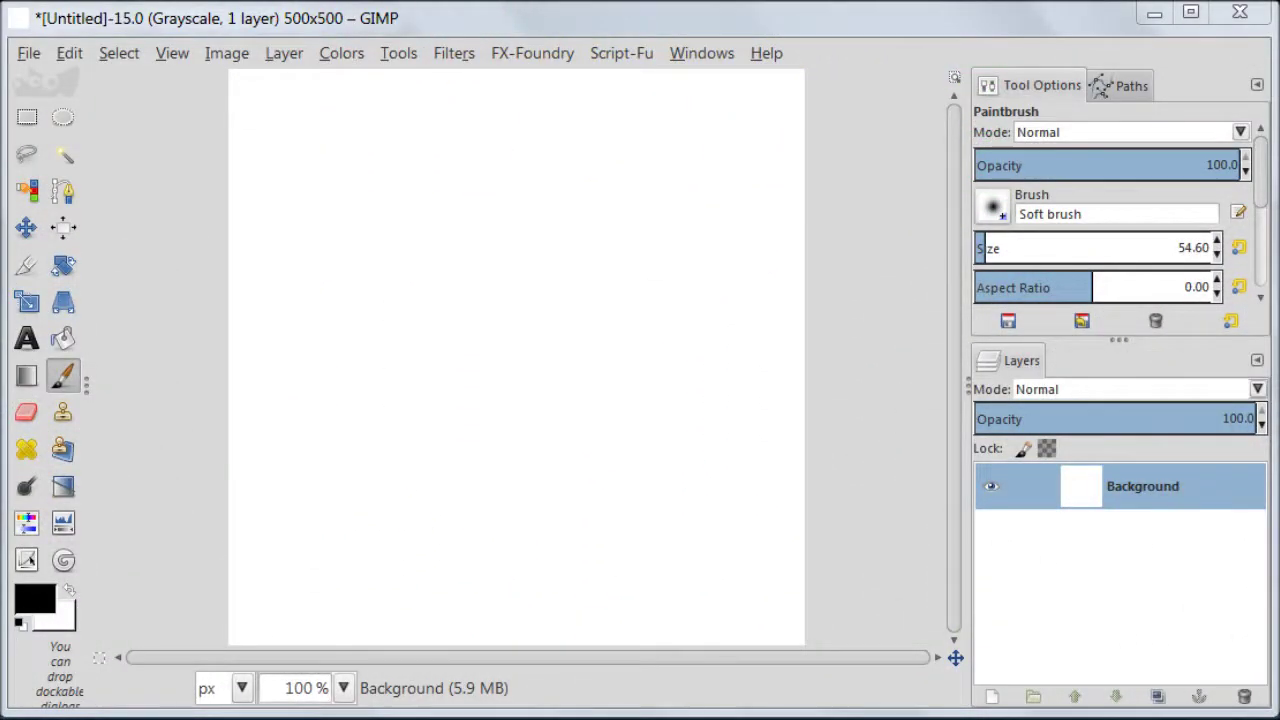
Open the New Image dialog from the File menu and cancel it without creating an image
{"action": "left_click", "coordinate": [28, 53]}
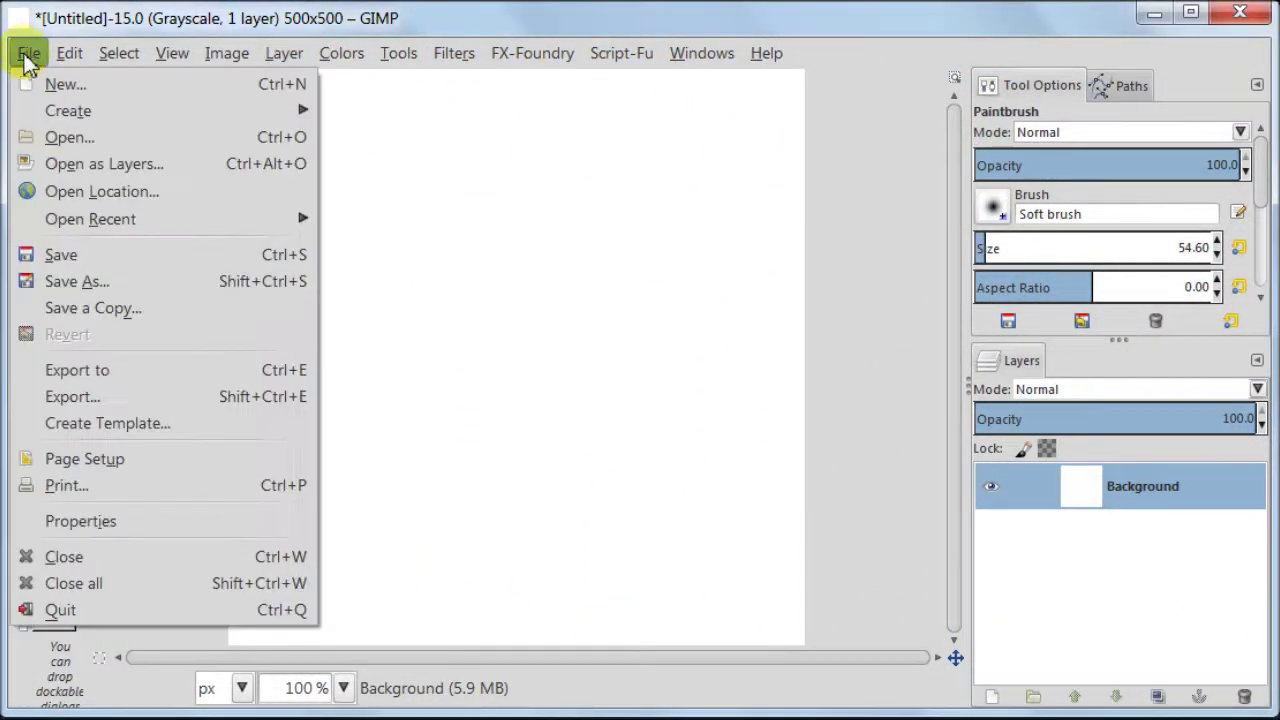
{"action": "left_click", "coordinate": [30, 88]}
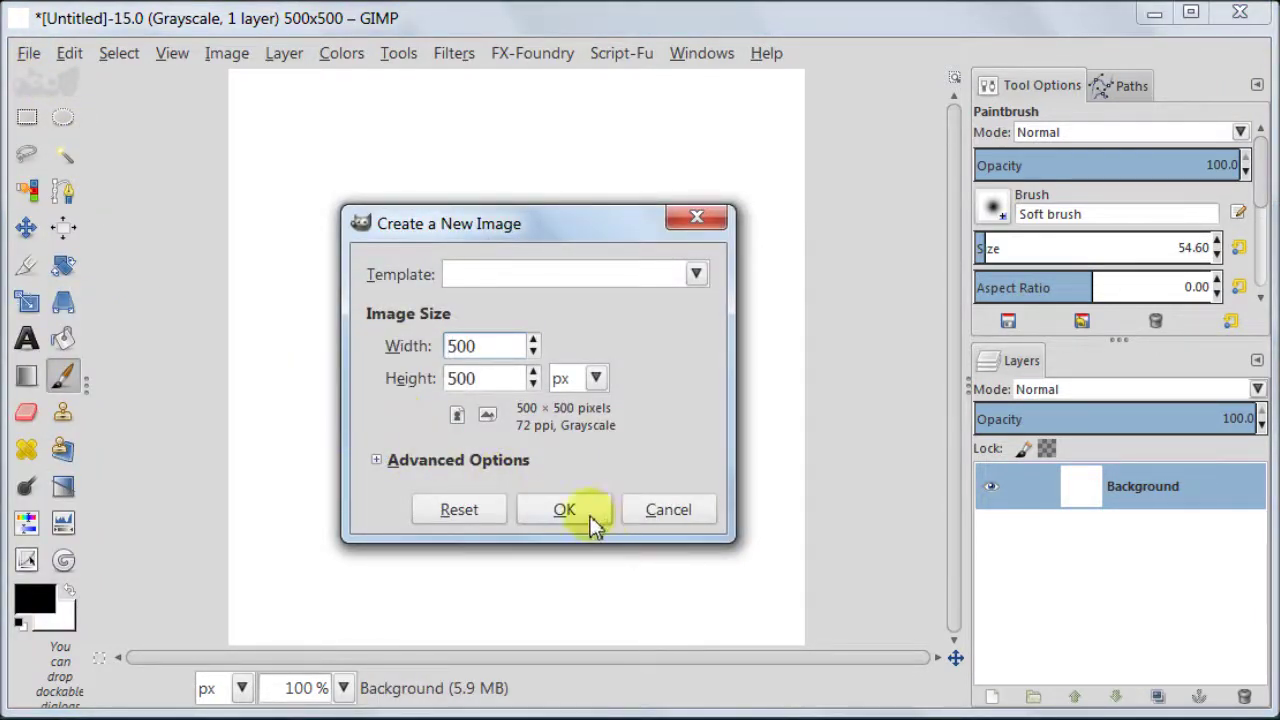
{"action": "left_click", "coordinate": [707, 516]}
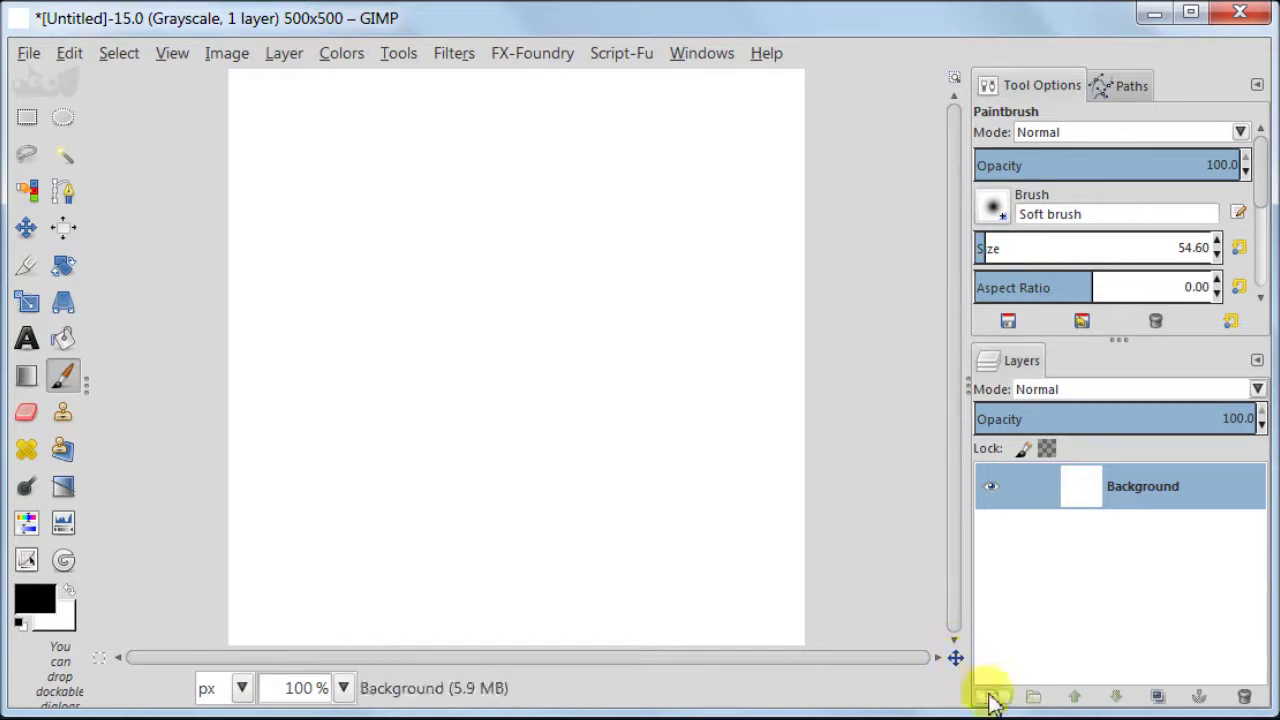
Add a transparent-filled layer named Layer above the Background
{"action": "left_click", "coordinate": [990, 697]}
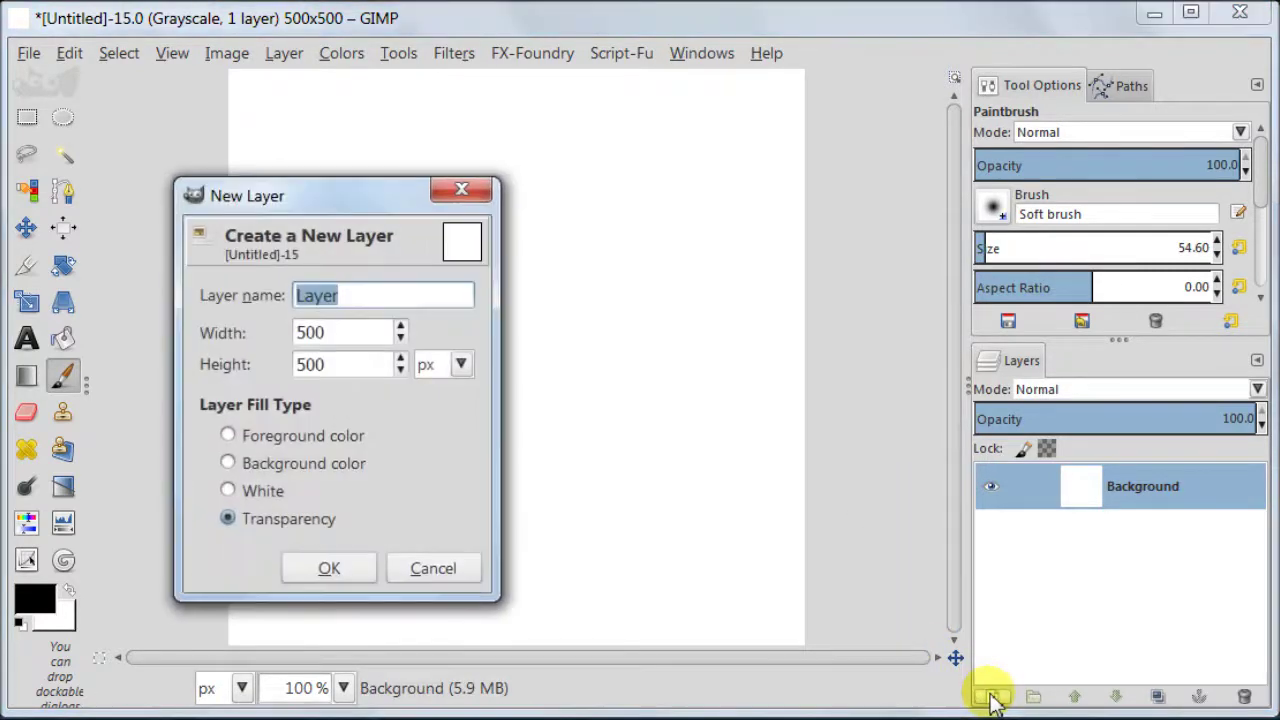
{"action": "left_click", "coordinate": [358, 578]}
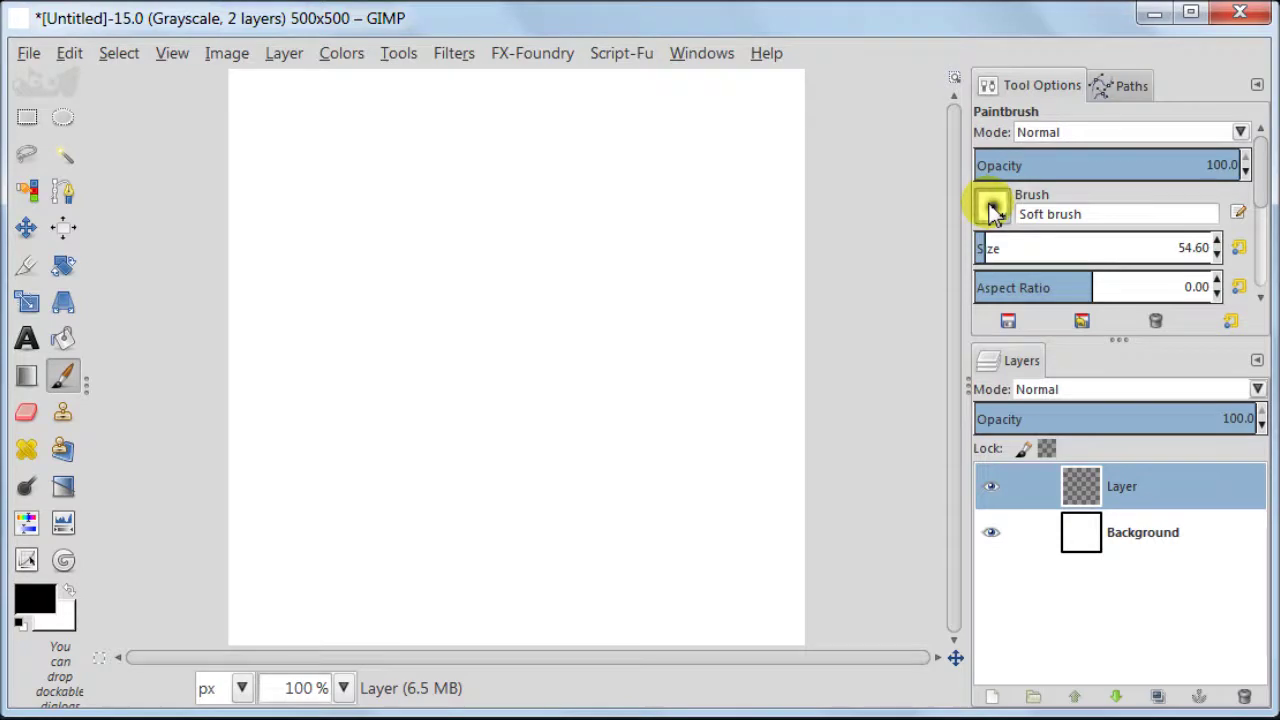
{"action": "left_click", "coordinate": [993, 210]}
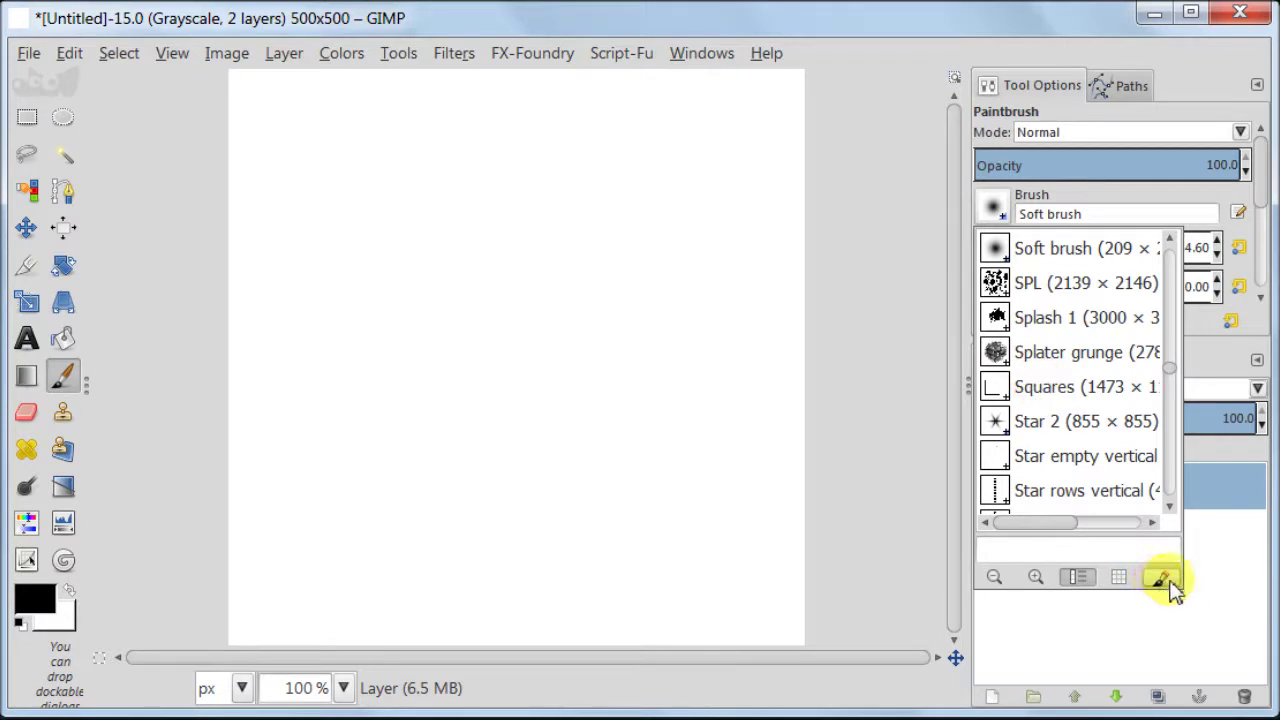
From the Brushes dialog, create a new circle brush and start editing its name in the Brush Editor
{"action": "left_click", "coordinate": [1165, 580]}
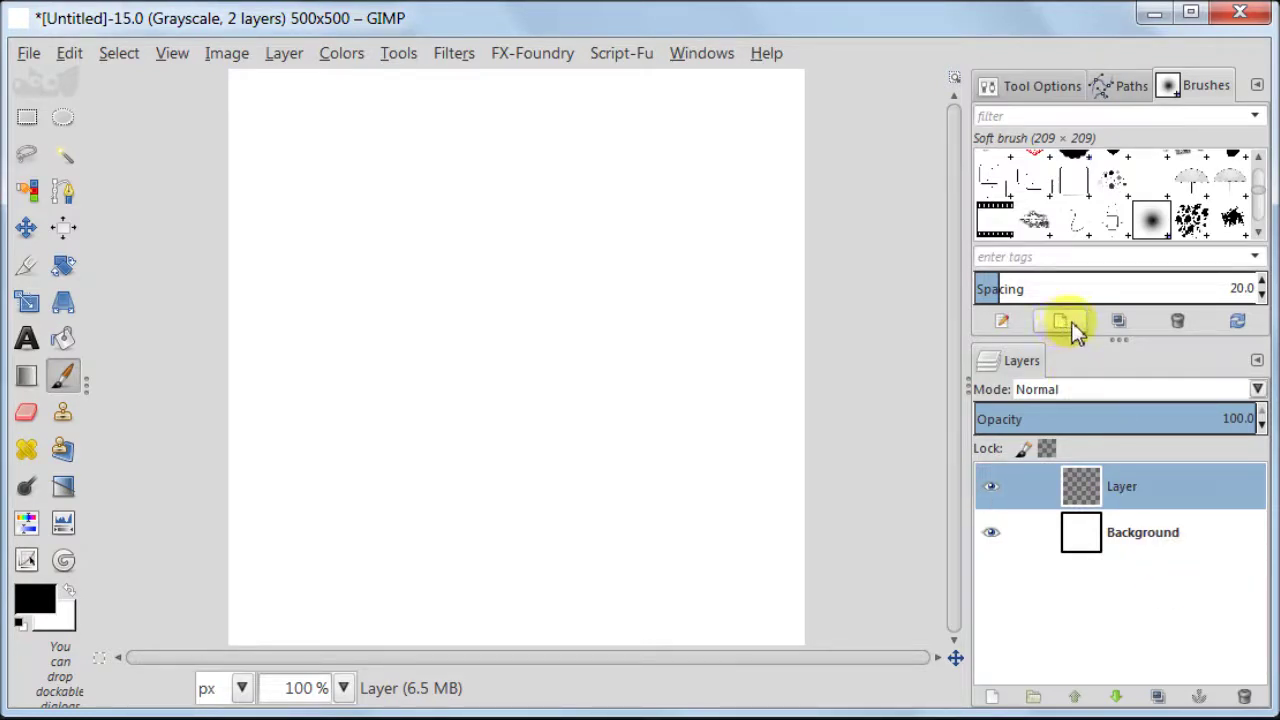
{"action": "left_click", "coordinate": [1062, 322]}
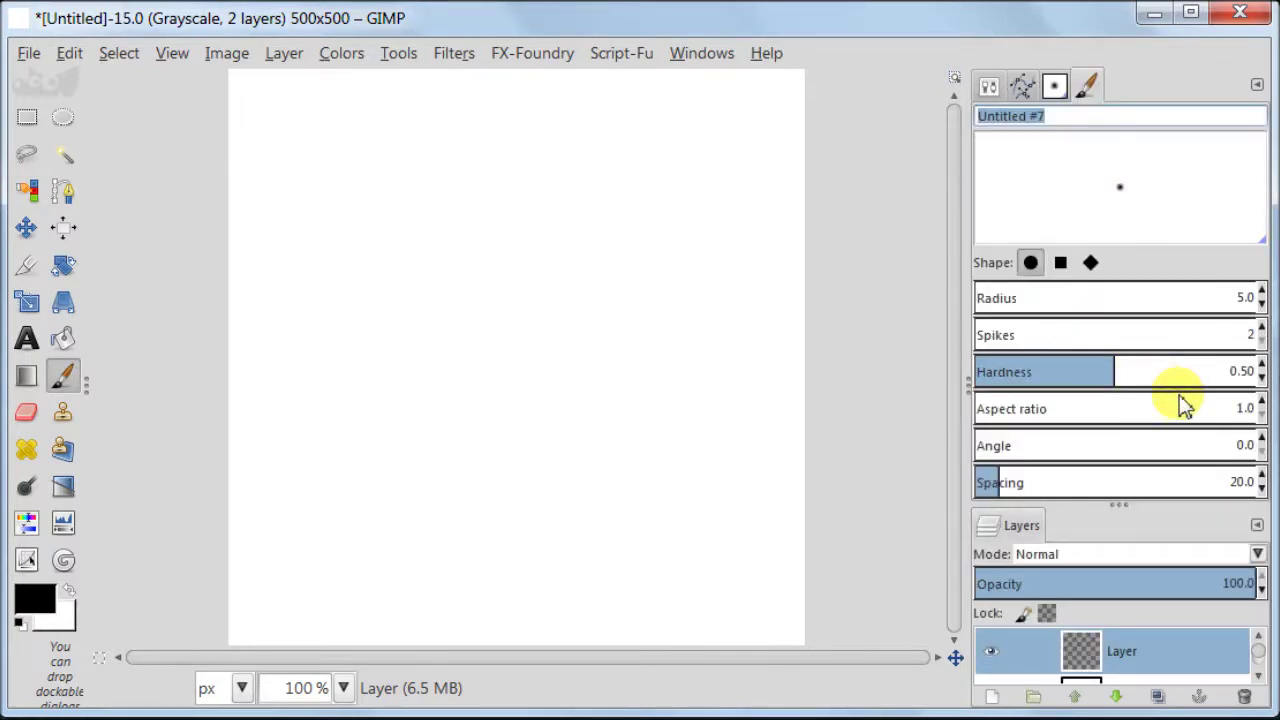
{"action": "left_click", "coordinate": [1053, 116]}
Rename the brush to Star1, give it the diamond shape, radius 60 and 5 spikes
{"action": "key", "text": "BackSpace"}
{"action": "key", "text": "BackSpace"}
{"action": "key", "text": "BackSpace"}
{"action": "key", "text": "BackSpace"}
{"action": "key", "text": "BackSpace"}
{"action": "key", "text": "BackSpace"}
{"action": "key", "text": "BackSpace"}
{"action": "key", "text": "BackSpace"}
{"action": "key", "text": "BackSpace"}
{"action": "key", "text": "BackSpace"}
{"action": "key", "text": "BackSpace"}
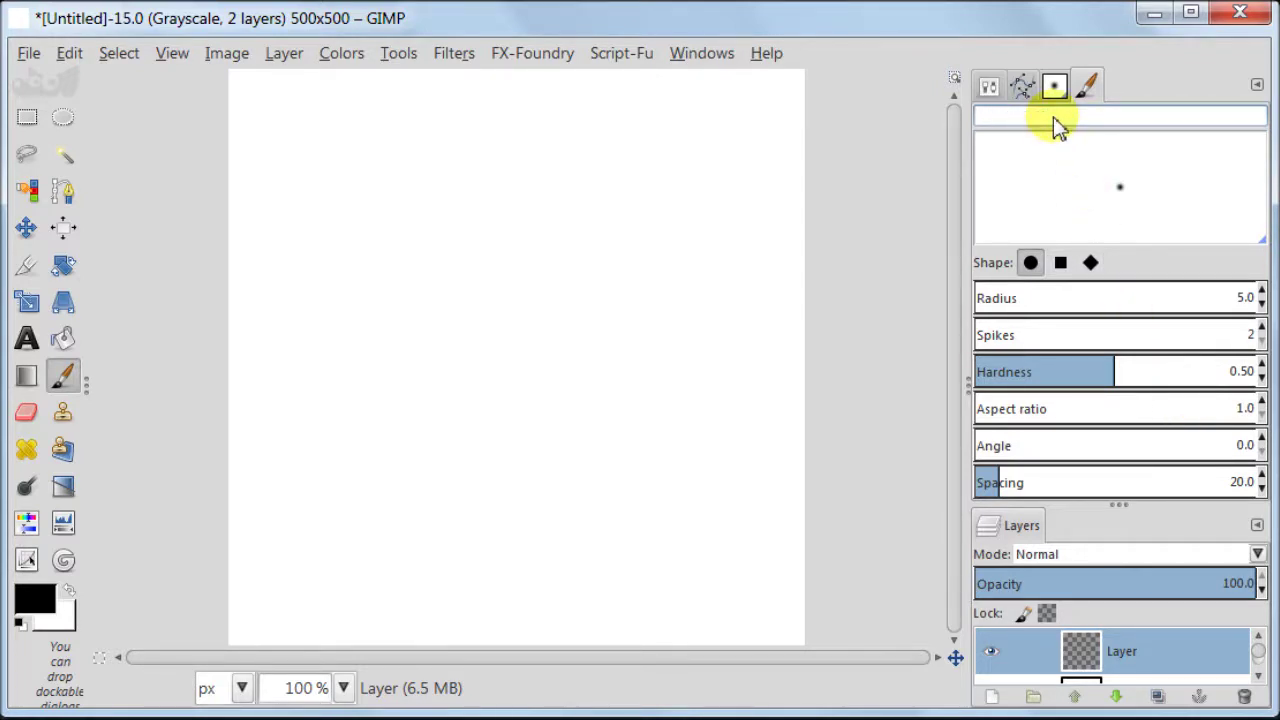
{"action": "type", "text": "Star1"}
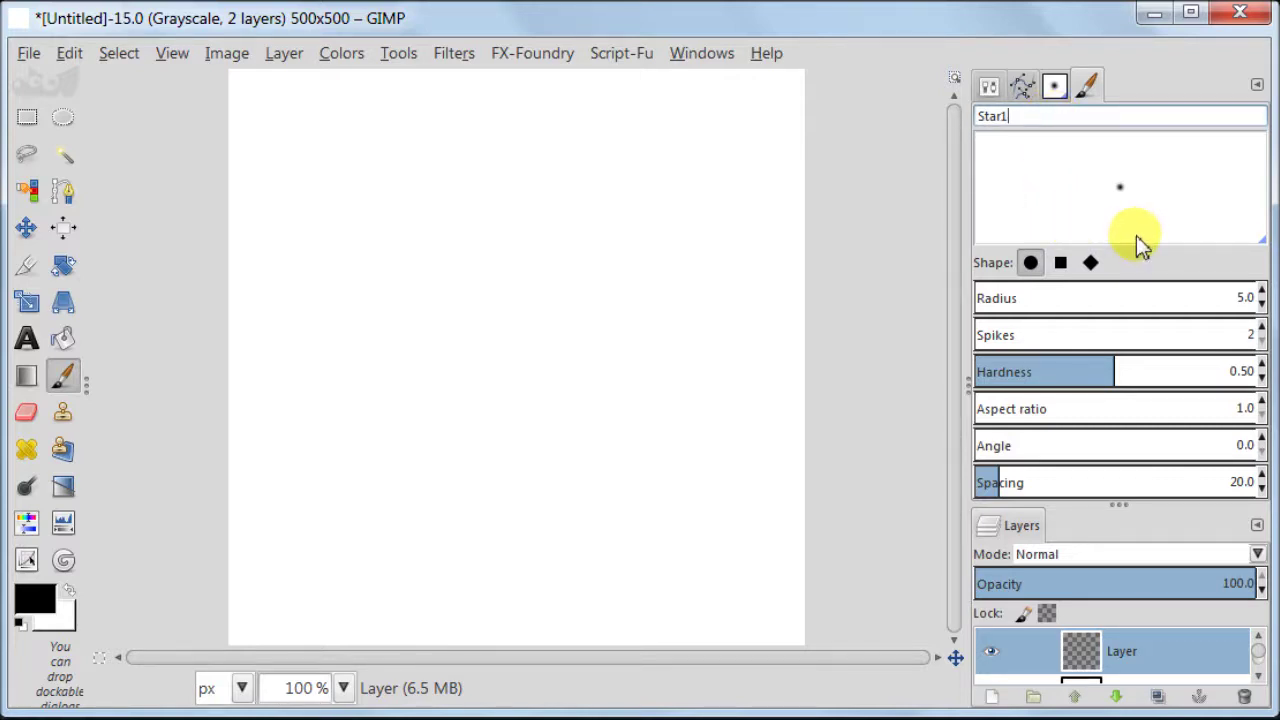
{"action": "left_click", "coordinate": [1091, 263]}
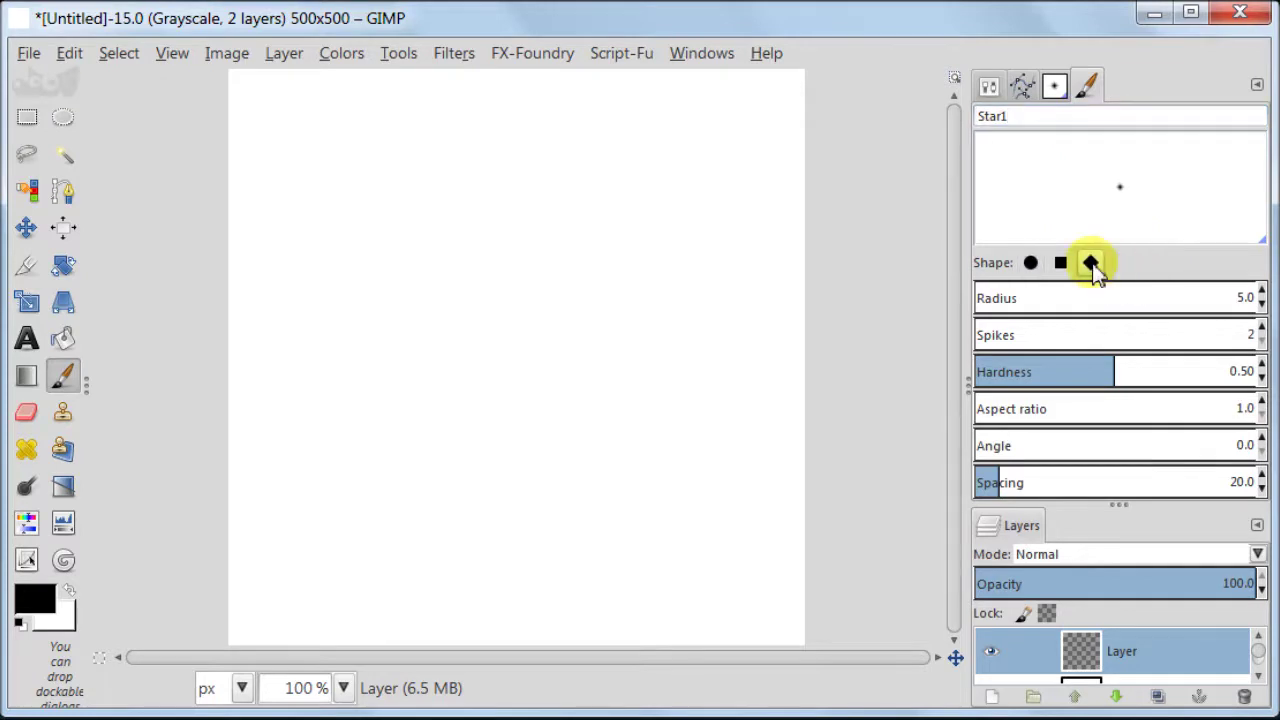
{"action": "left_click", "coordinate": [1257, 299]}
{"action": "type", "text": "60"}
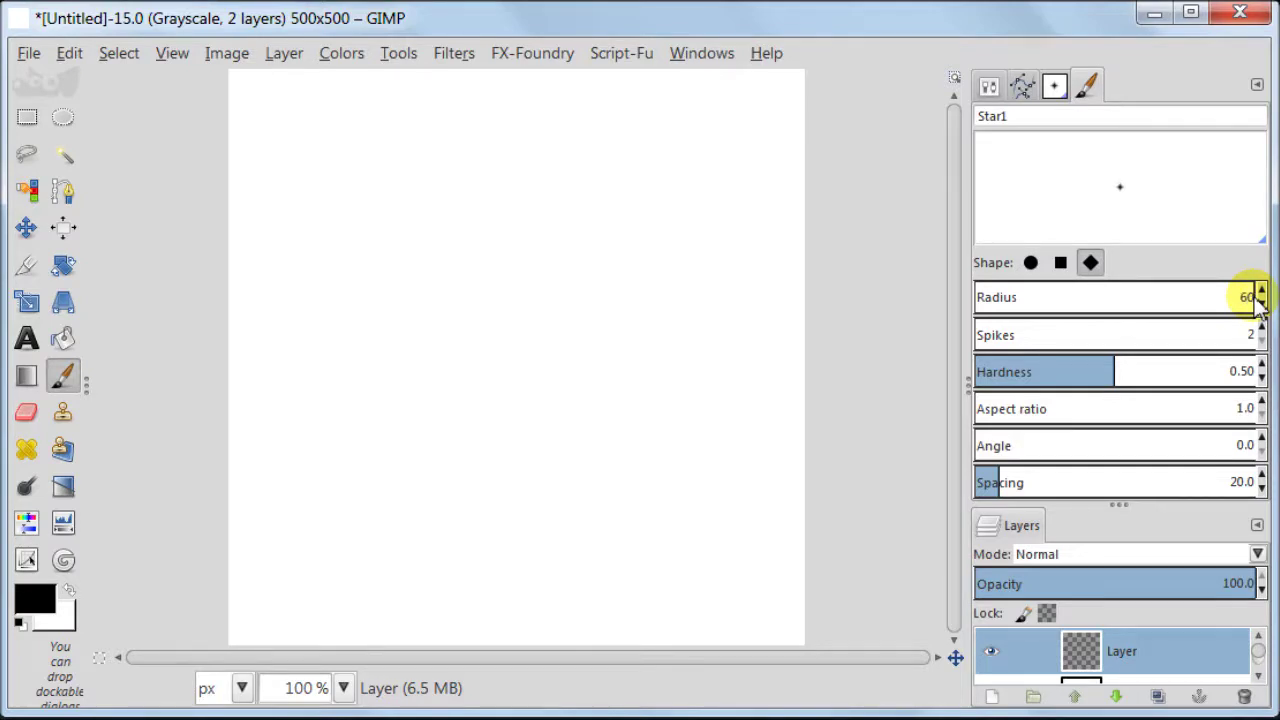
{"action": "key", "text": "Return"}
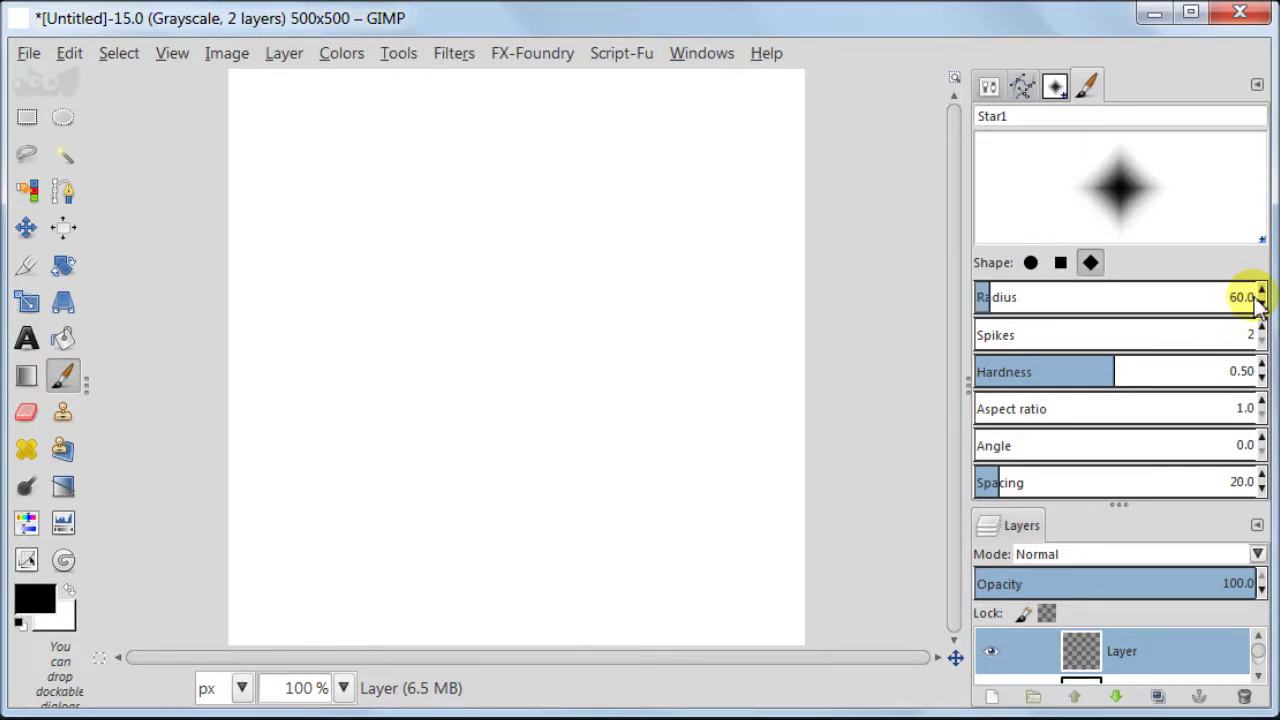
{"action": "left_click", "coordinate": [1261, 329]}
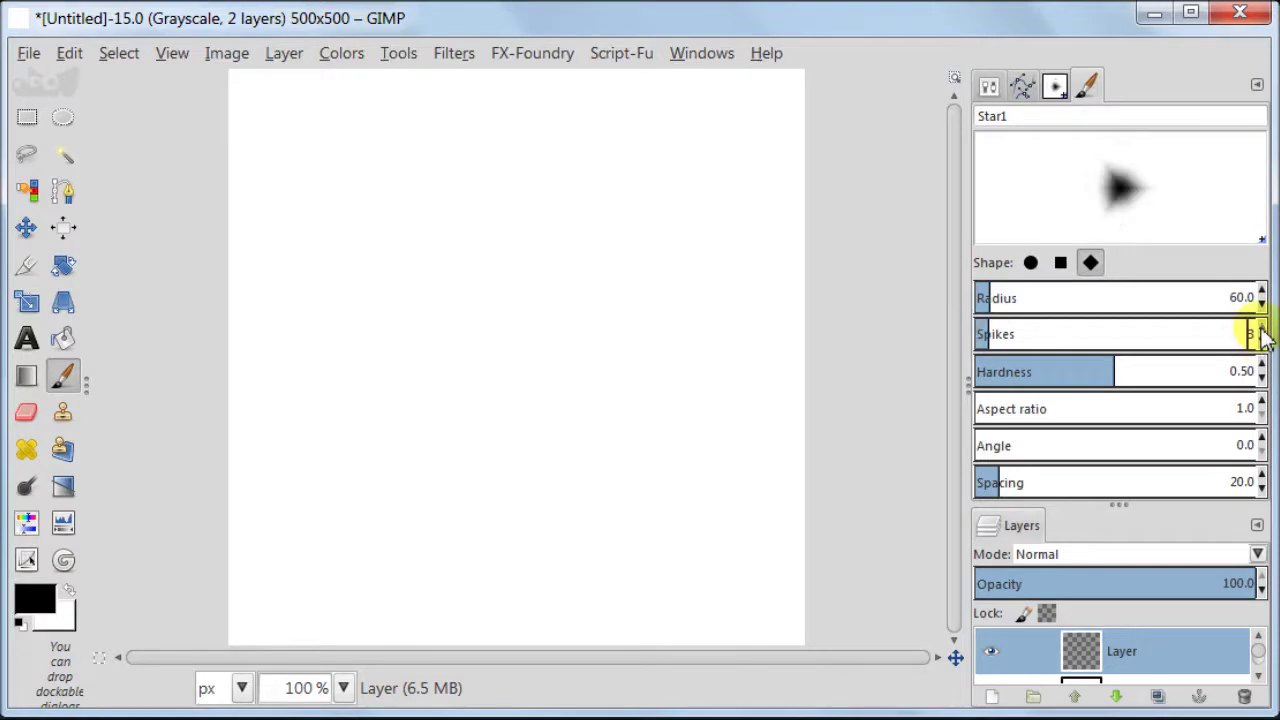
{"action": "left_click", "coordinate": [1261, 329]}
{"action": "left_click", "coordinate": [1261, 329]}
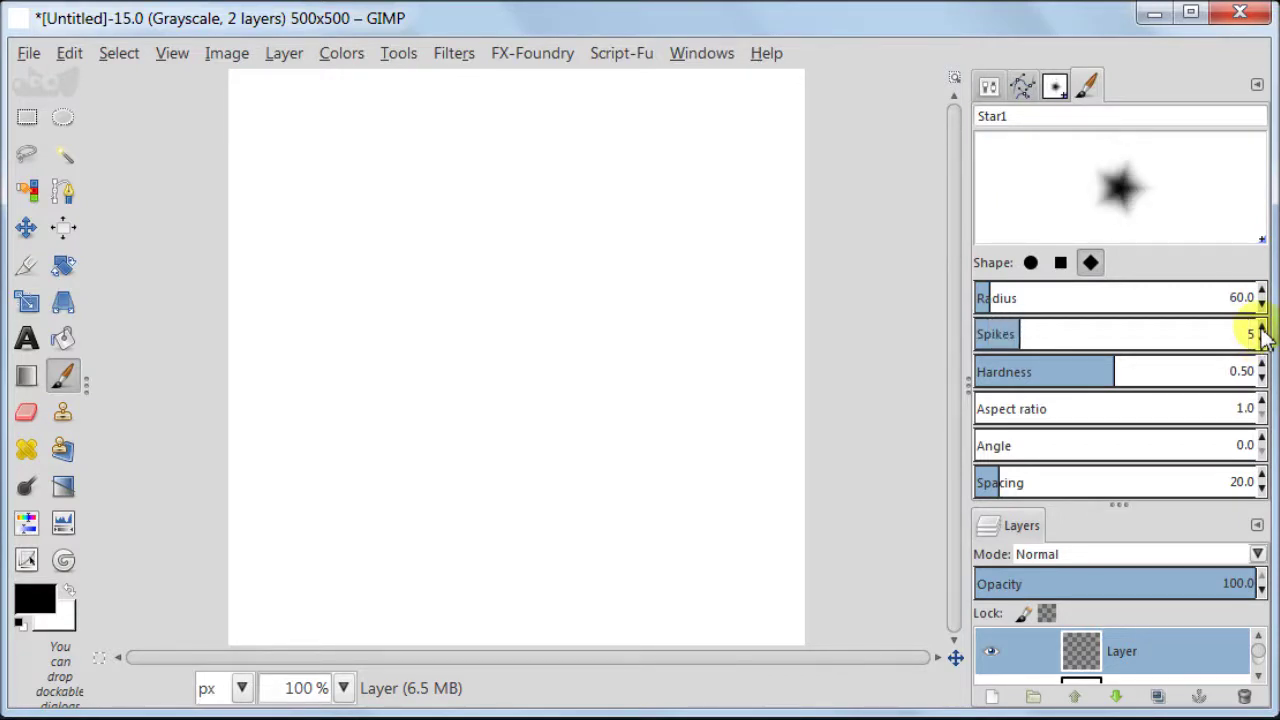
Set the Star1 brush hardness to 1.00, aspect ratio 2.9 and angle 90
{"action": "left_click", "coordinate": [1122, 374]}
{"action": "left_click_drag", "start_coordinate": [1122, 374], "coordinate": [1249, 371]}
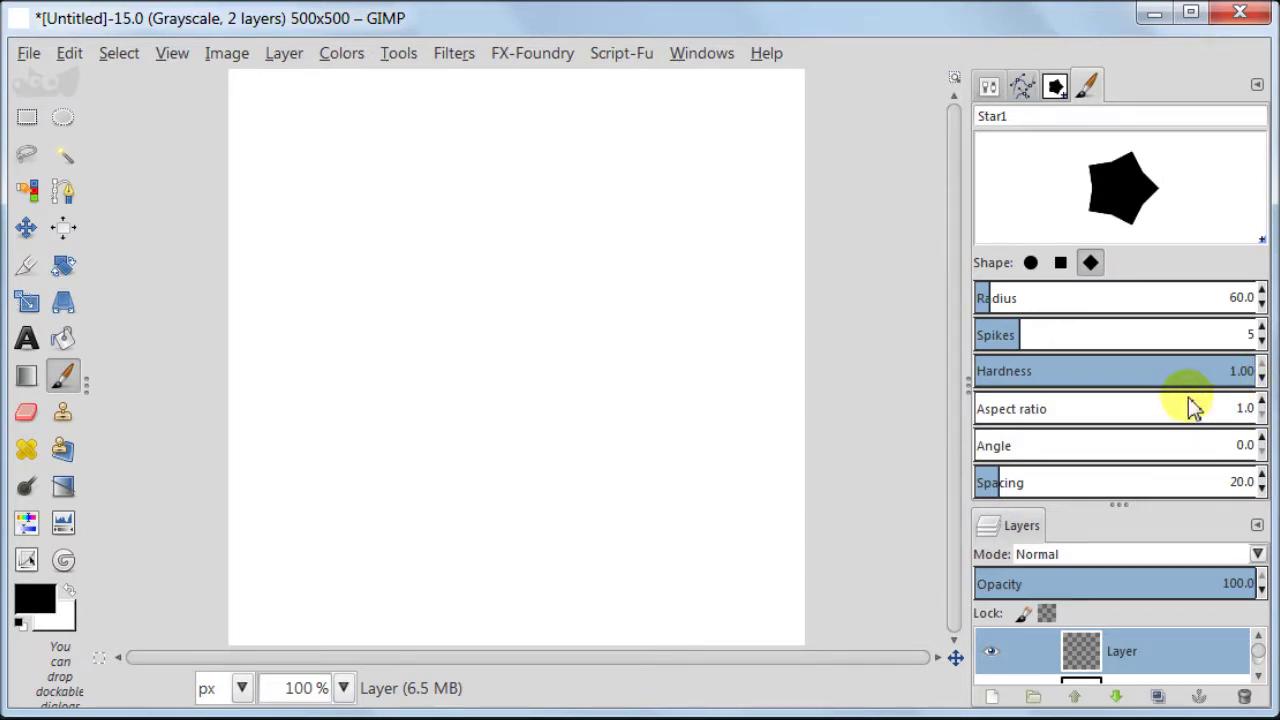
{"action": "left_click", "coordinate": [1250, 410]}
{"action": "key", "text": "BackSpace"}
{"action": "key", "text": "BackSpace"}
{"action": "key", "text": "BackSpace"}
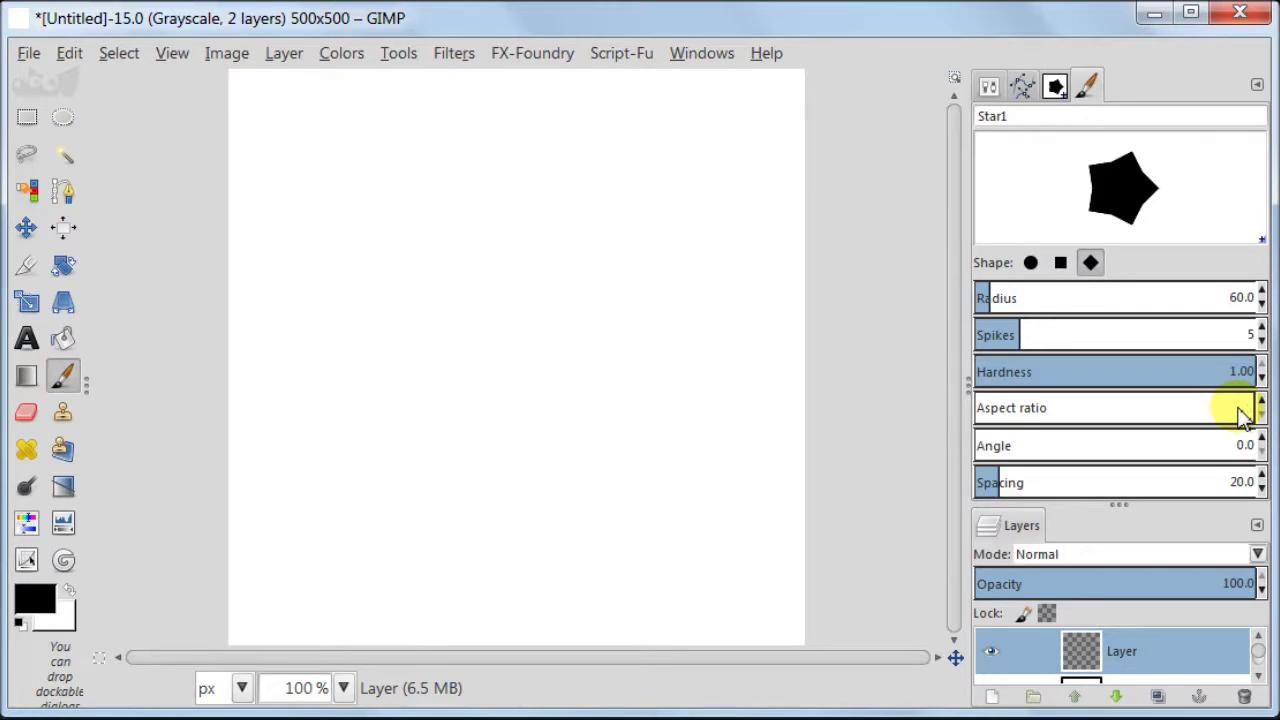
{"action": "type", "text": "2.0"}
{"action": "key", "text": "Return"}
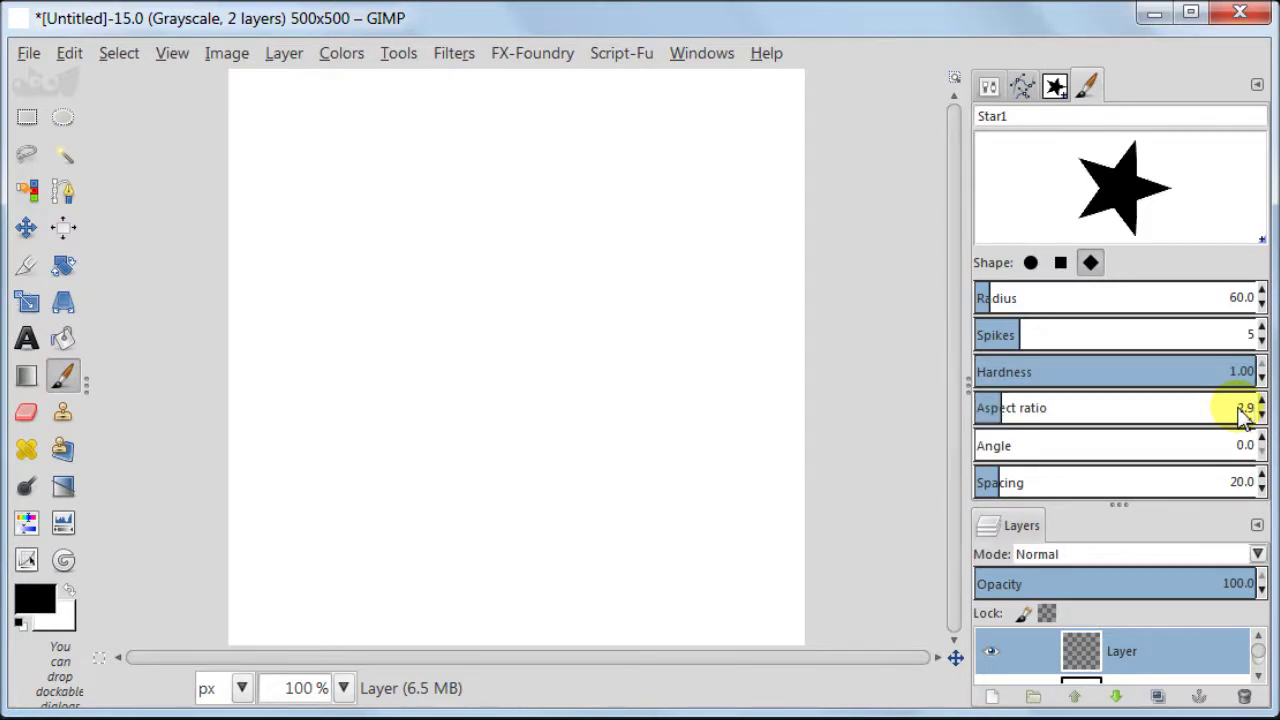
{"action": "triple_click", "coordinate": [1250, 448]}
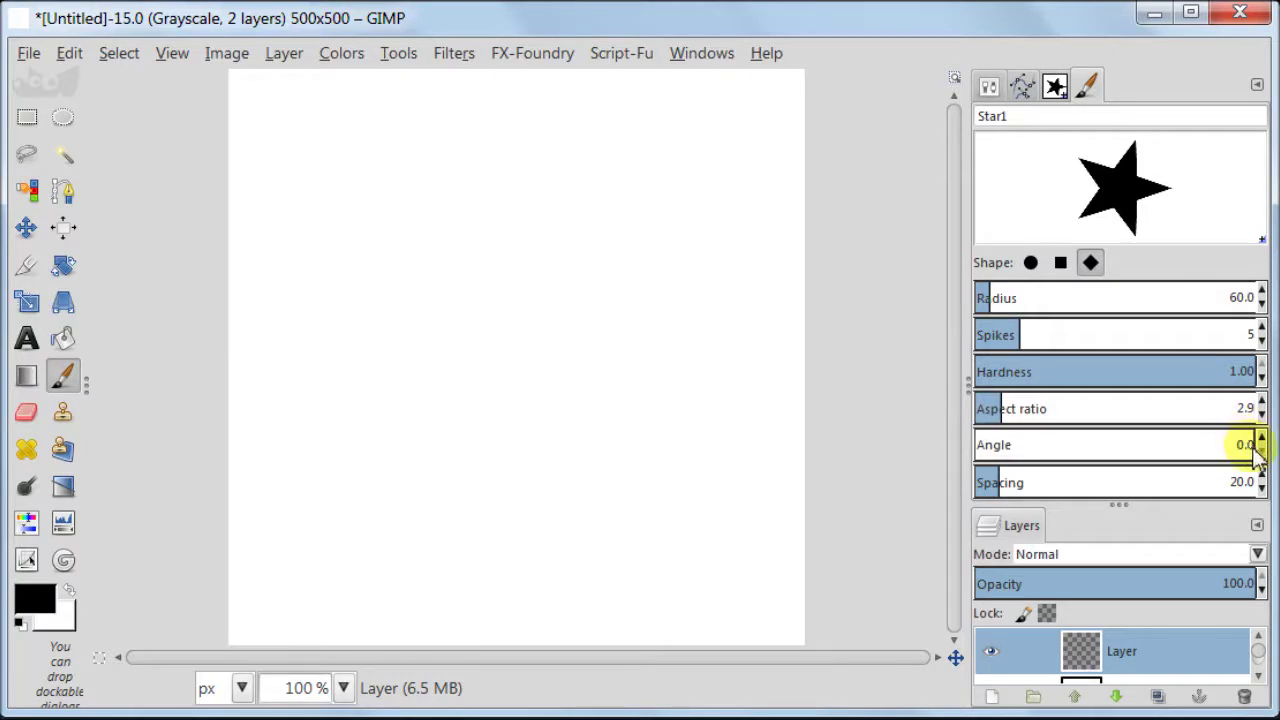
{"action": "key", "text": "BackSpace"}
{"action": "type", "text": "90"}
{"action": "key", "text": "Return"}
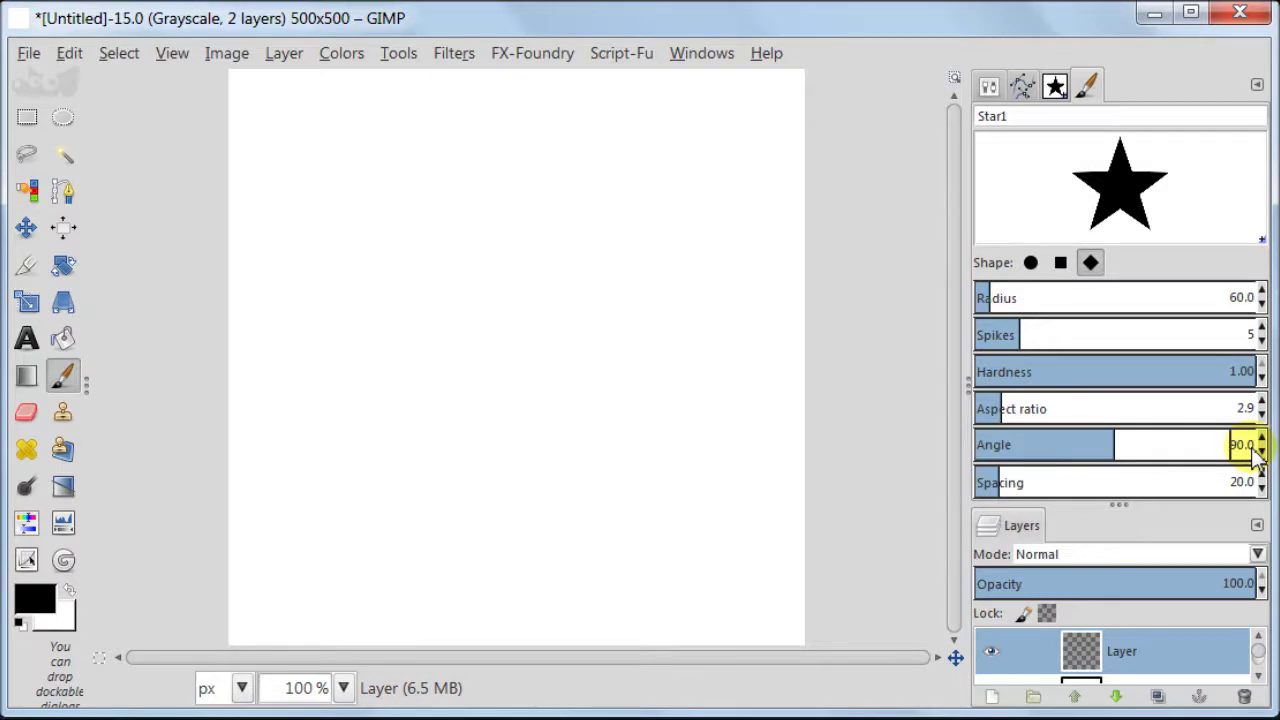
Set the paintbrush size to 500 and stamp one black star in the canvas centre
{"action": "left_click", "coordinate": [988, 88]}
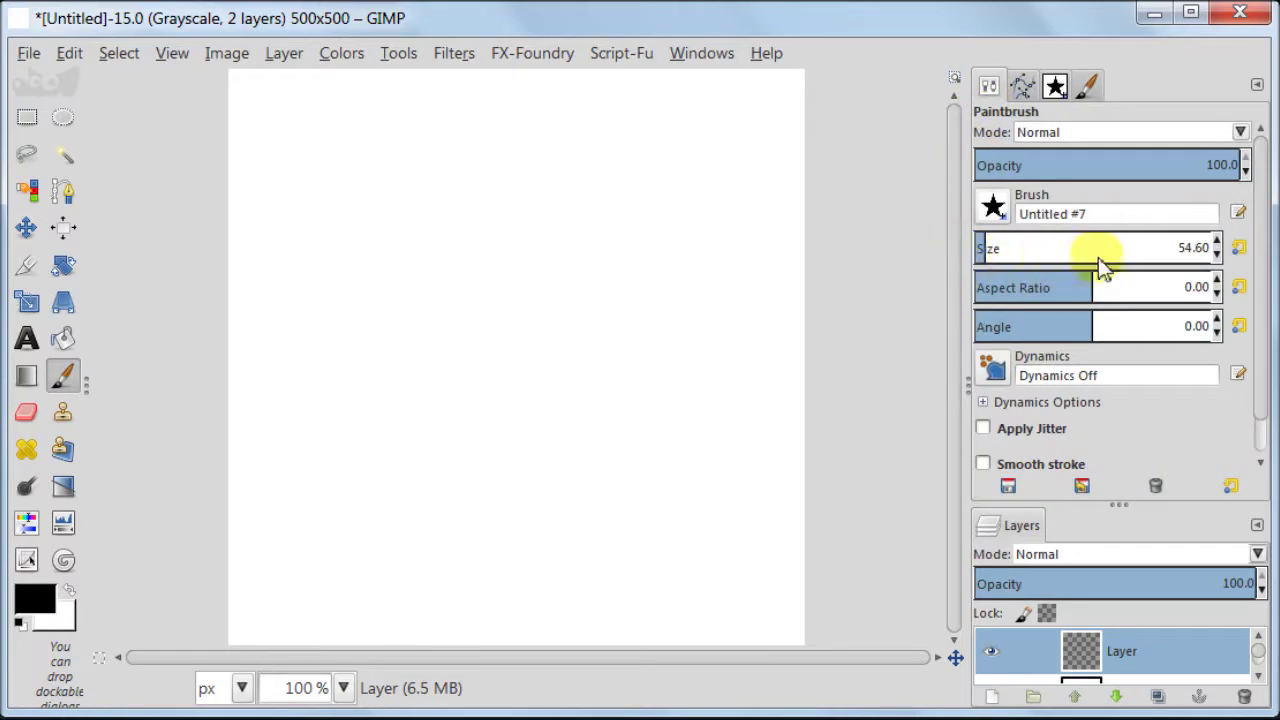
{"action": "left_click", "coordinate": [1215, 255]}
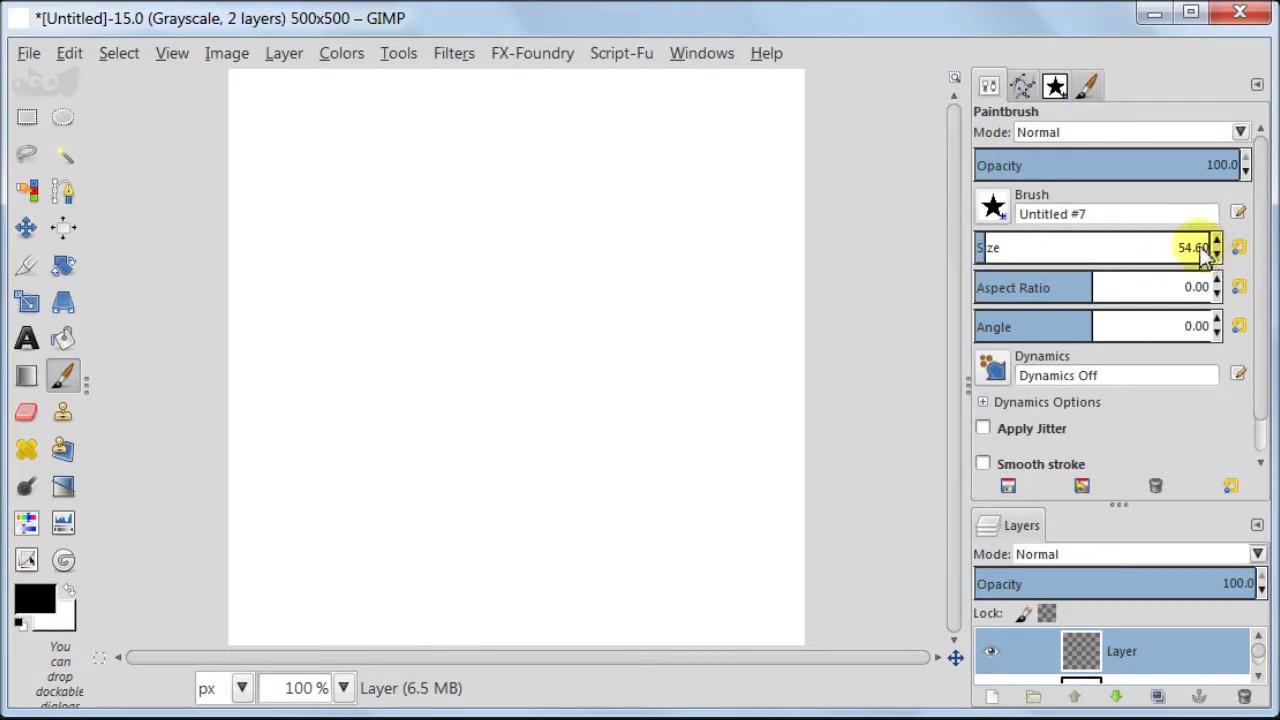
{"action": "key", "text": "BackSpace"}
{"action": "key", "text": "BackSpace"}
{"action": "key", "text": "BackSpace"}
{"action": "key", "text": "BackSpace"}
{"action": "type", "text": "500"}
{"action": "key", "text": "Return"}
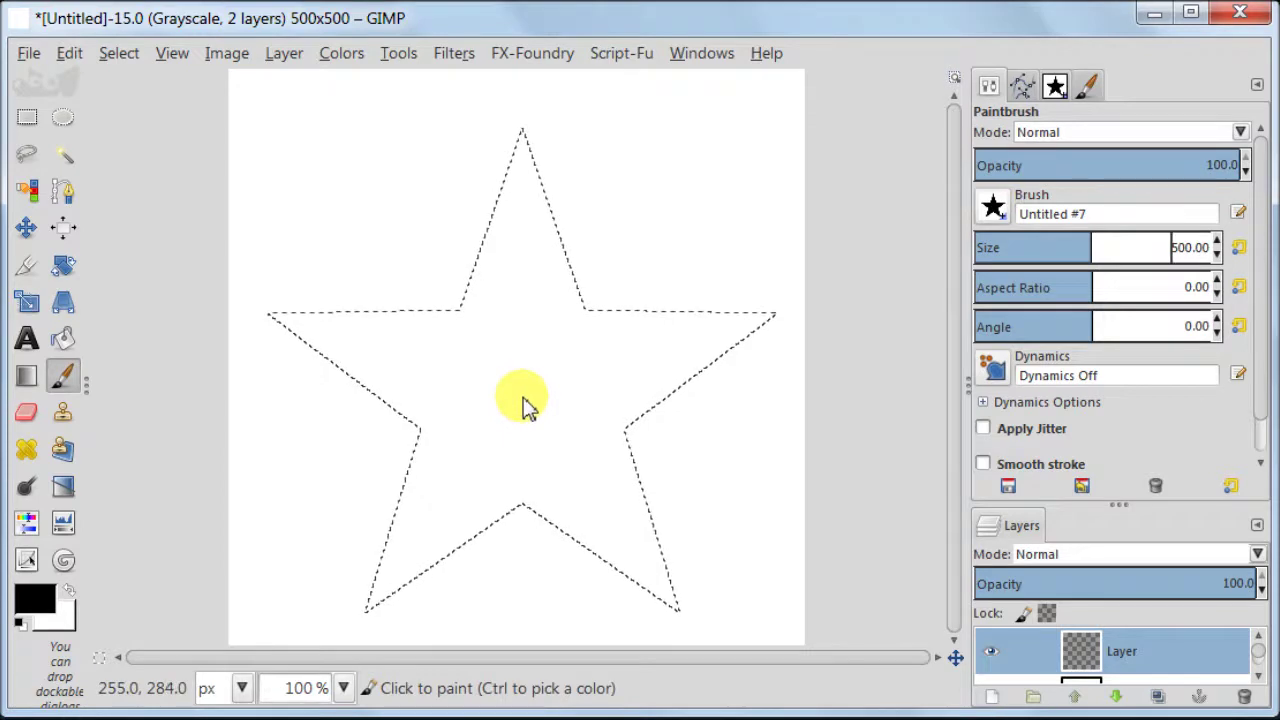
{"action": "left_click", "coordinate": [531, 391]}
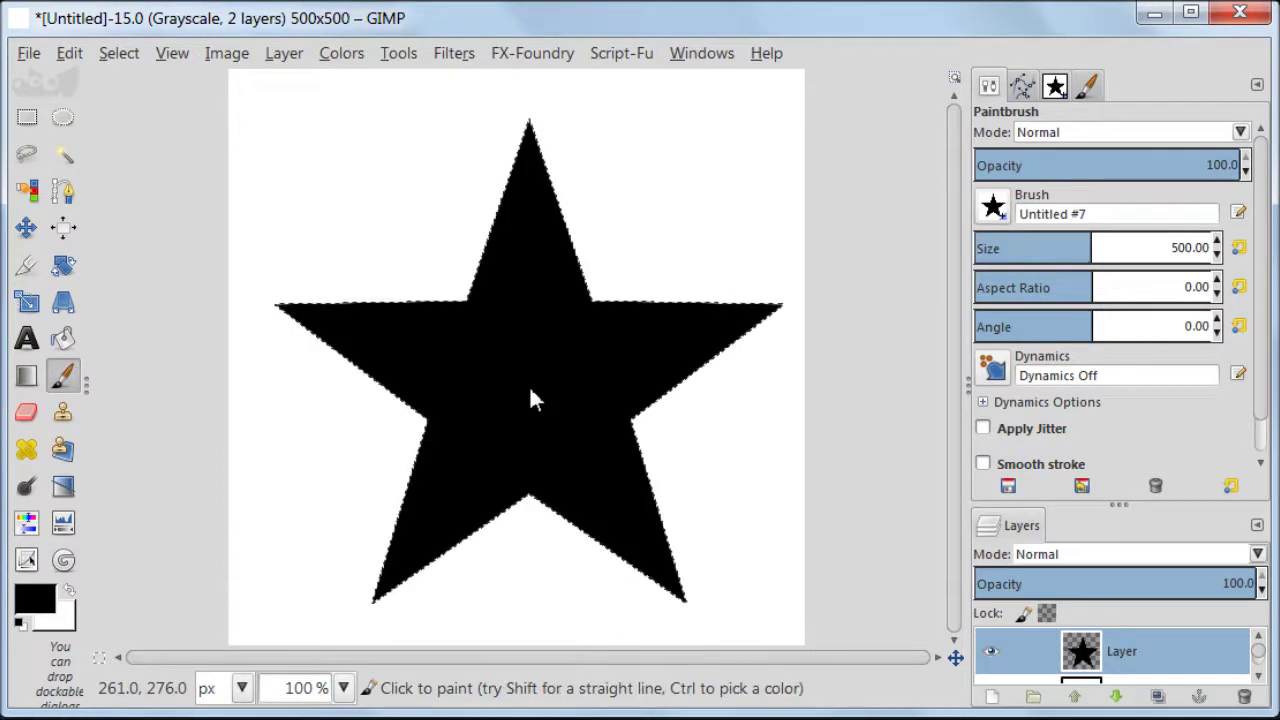
Turn the star layer into a selection, delete that layer, and add a new transparent Layer
{"action": "left_click", "coordinate": [27, 118]}
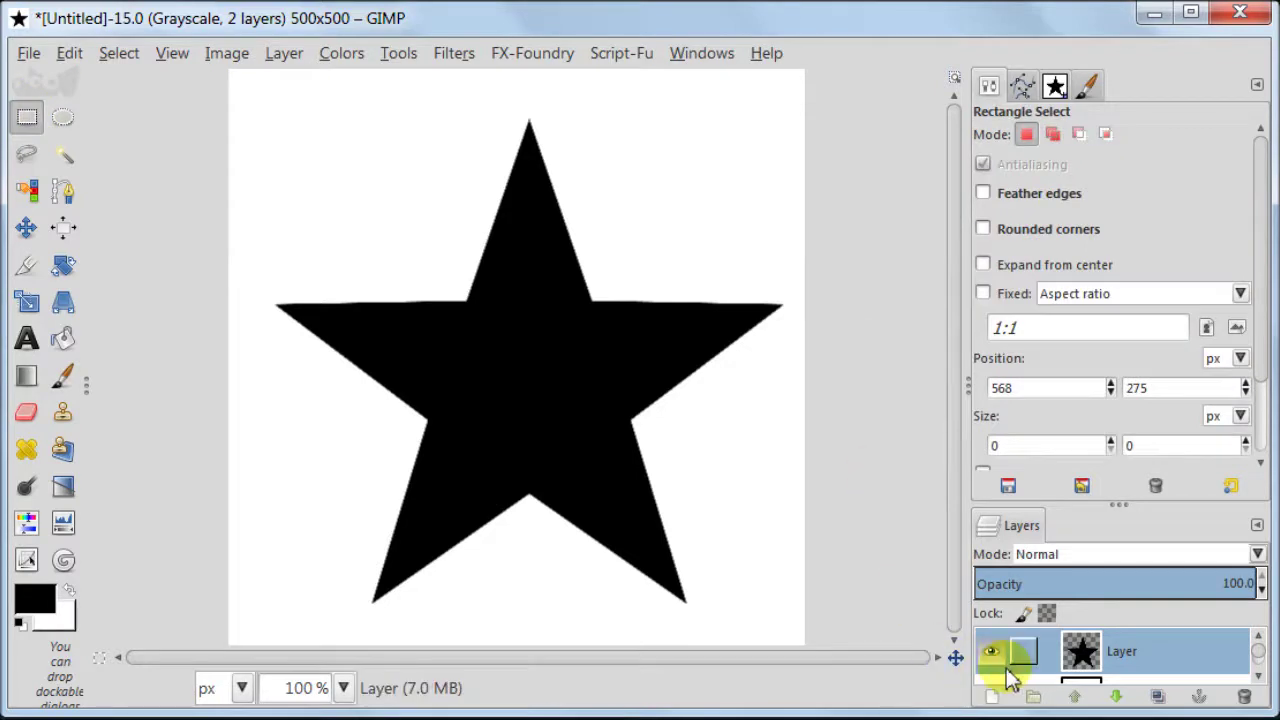
{"action": "right_click", "coordinate": [1025, 662]}
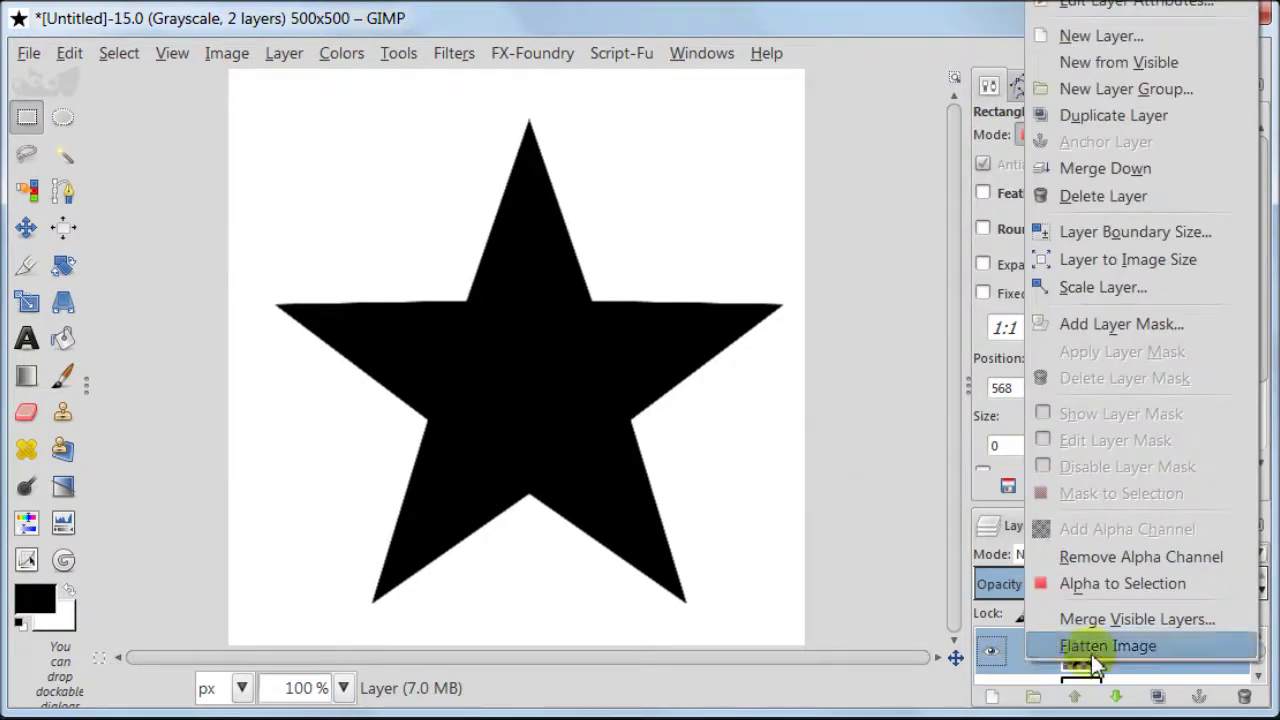
{"action": "left_click", "coordinate": [1202, 585]}
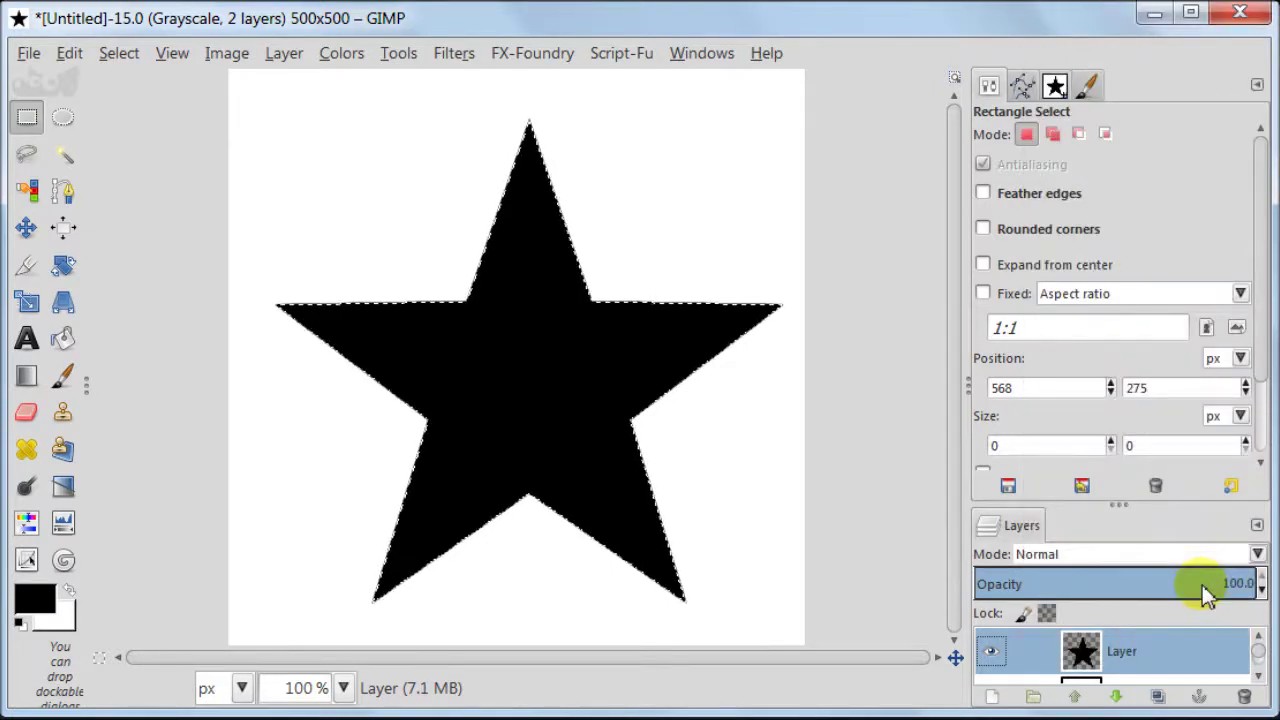
{"action": "left_click", "coordinate": [1245, 697]}
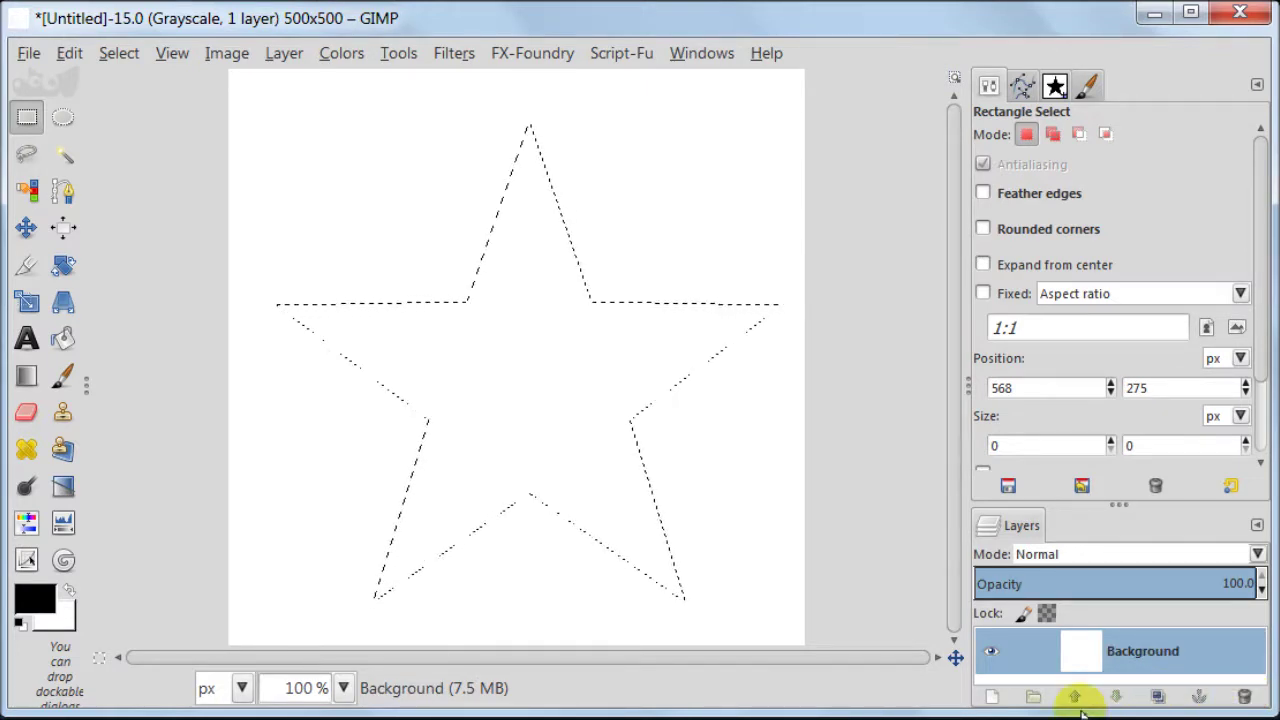
{"action": "left_click", "coordinate": [994, 698]}
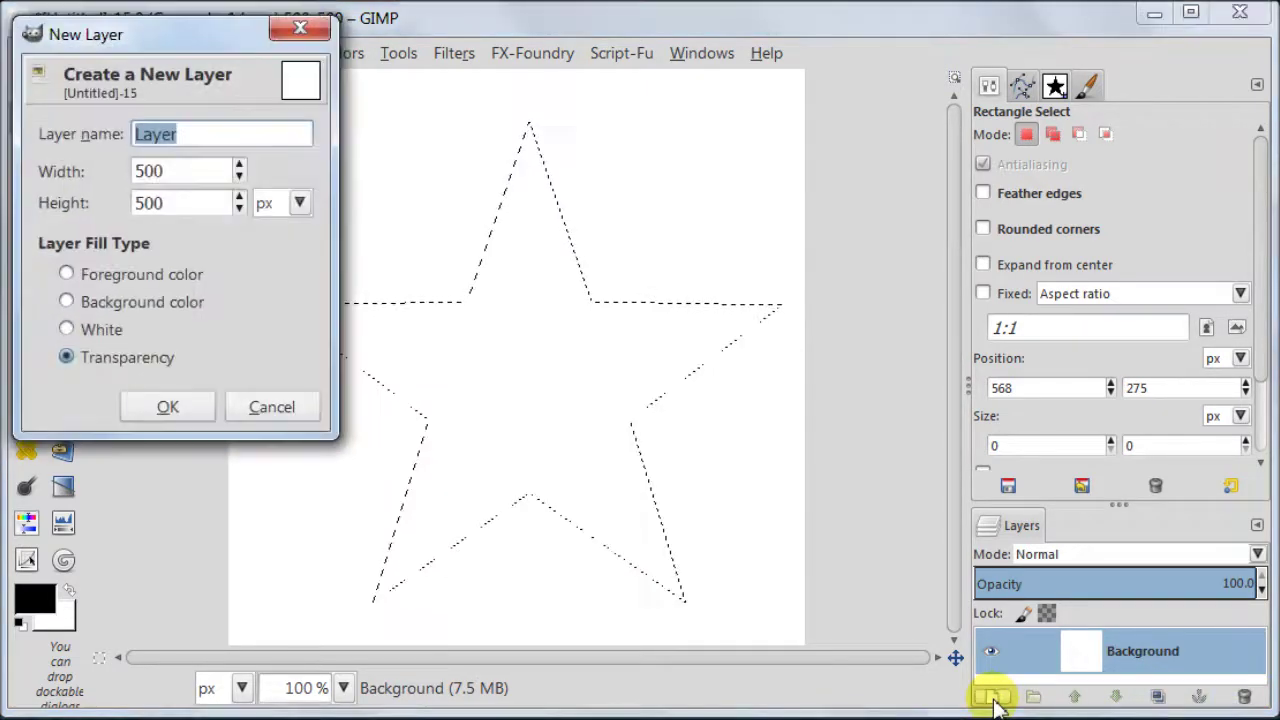
{"action": "left_click", "coordinate": [200, 405]}
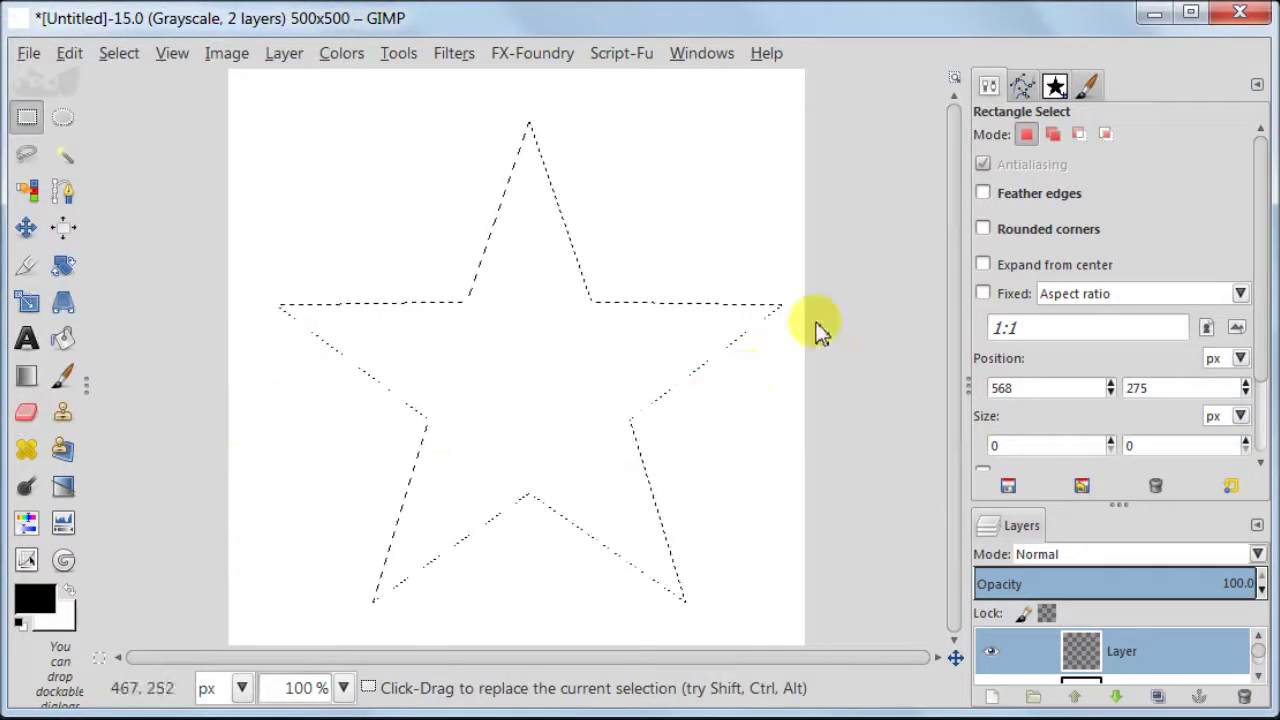
Save the star selection as a path named Selection, deselect, then restore the selection from it
{"action": "left_click", "coordinate": [1021, 86]}
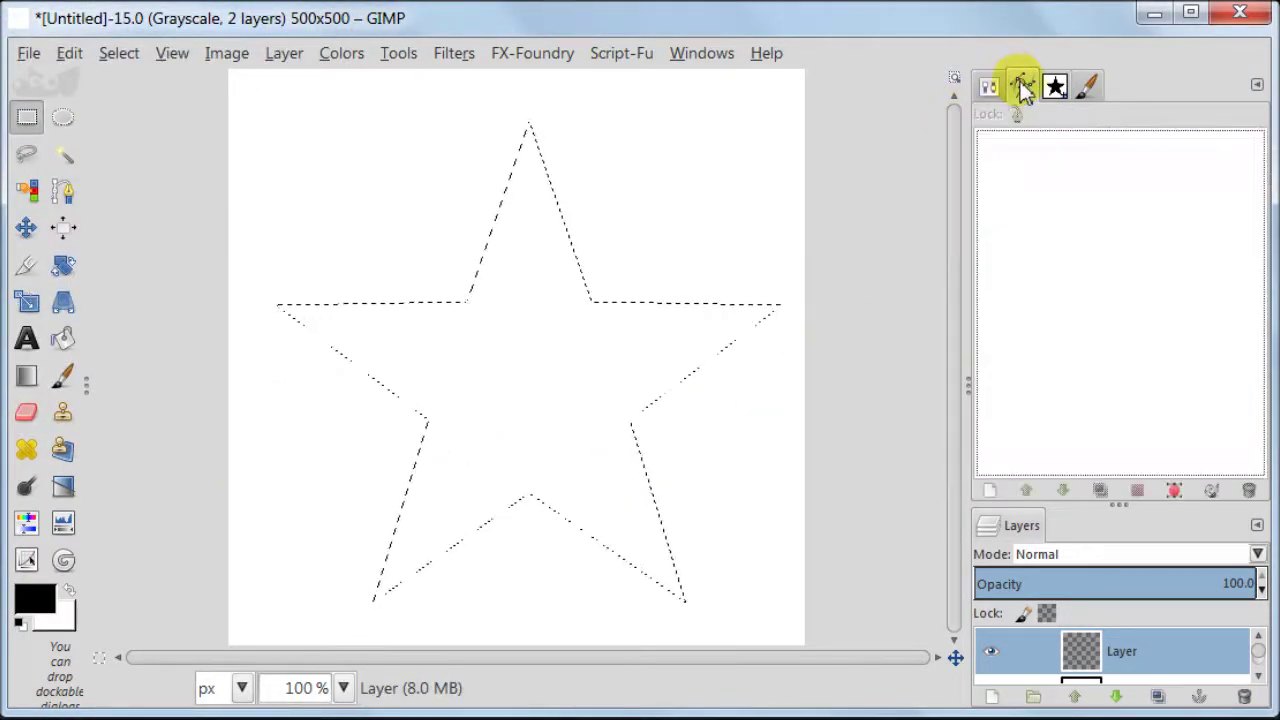
{"action": "left_click", "coordinate": [1176, 491]}
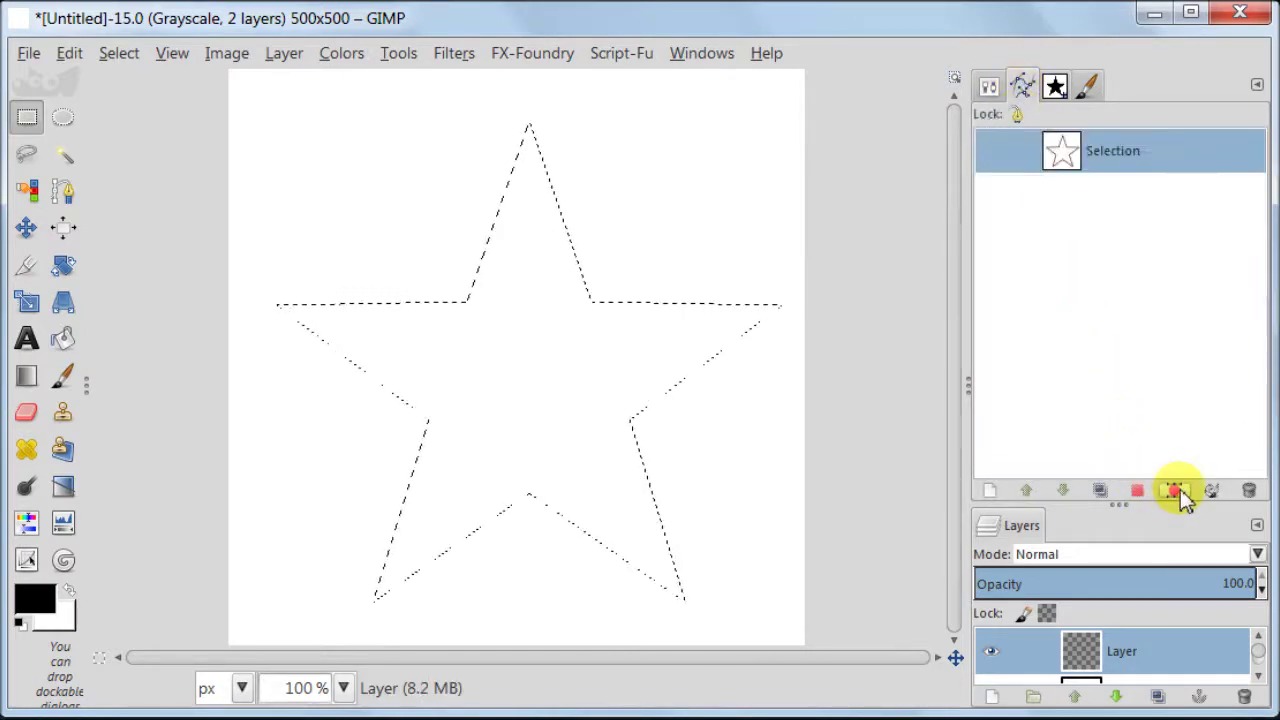
{"action": "left_click", "coordinate": [119, 54]}
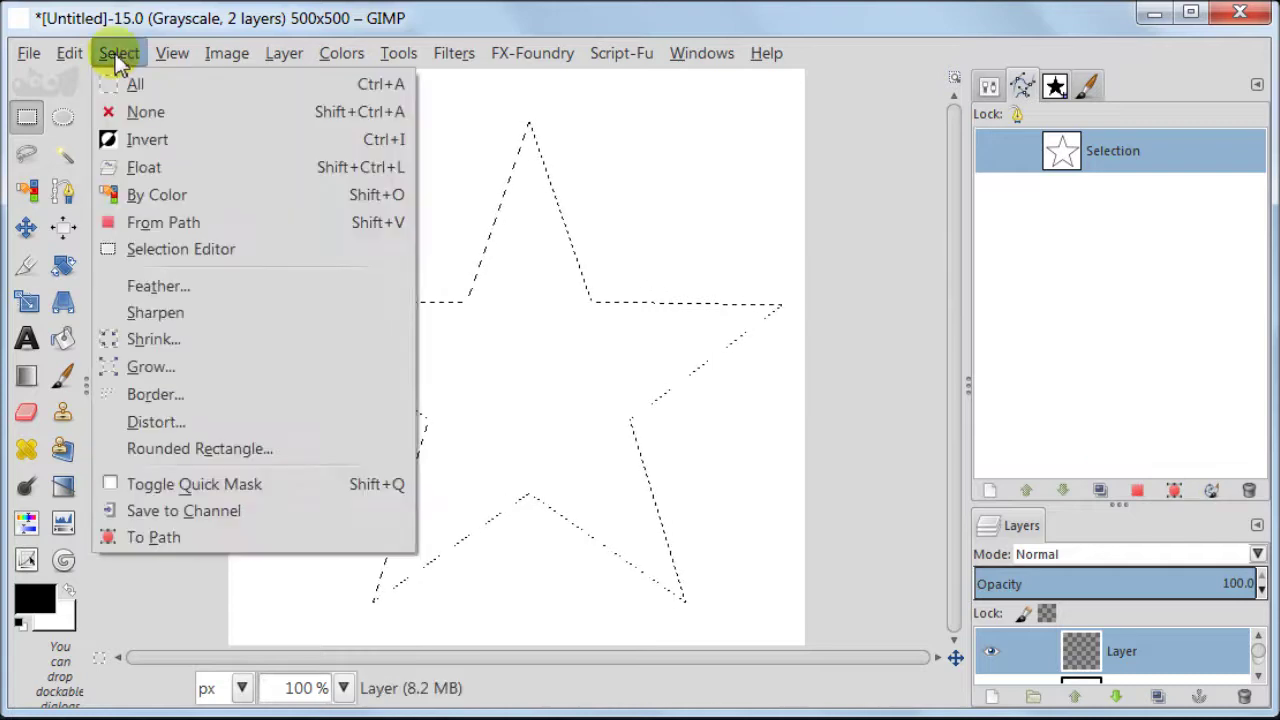
{"action": "left_click", "coordinate": [116, 114]}
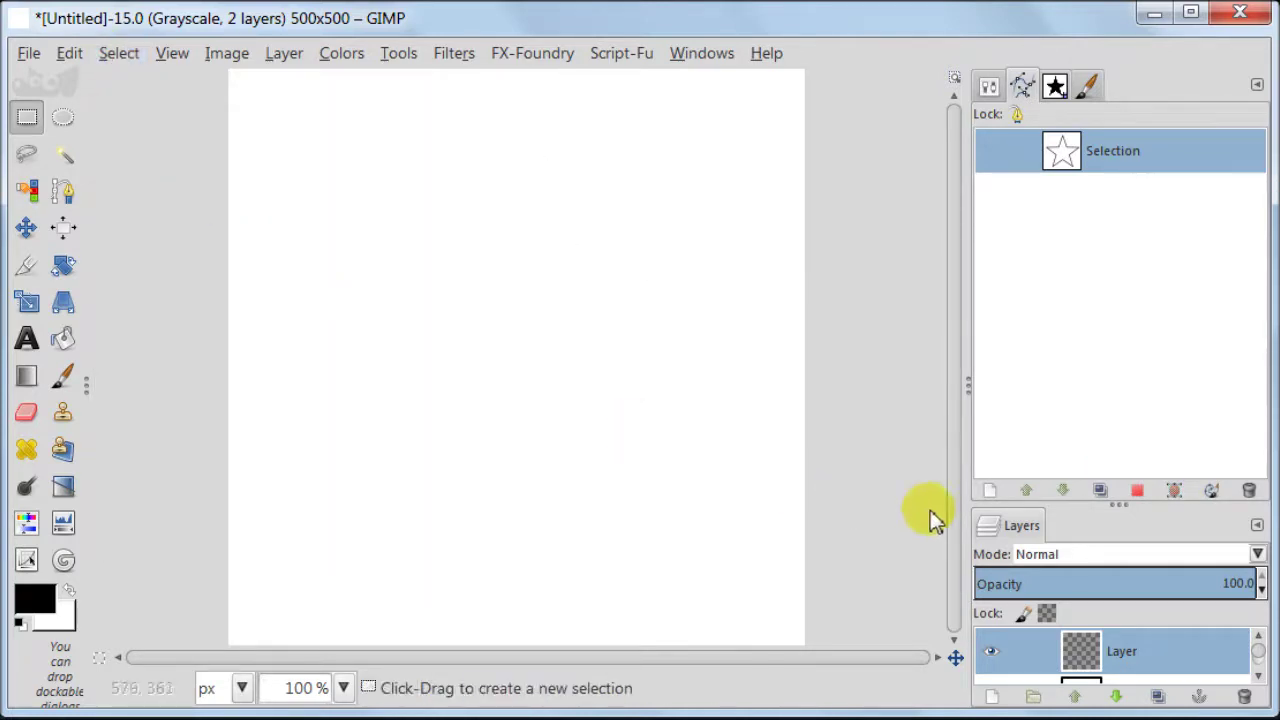
{"action": "left_click", "coordinate": [1138, 491]}
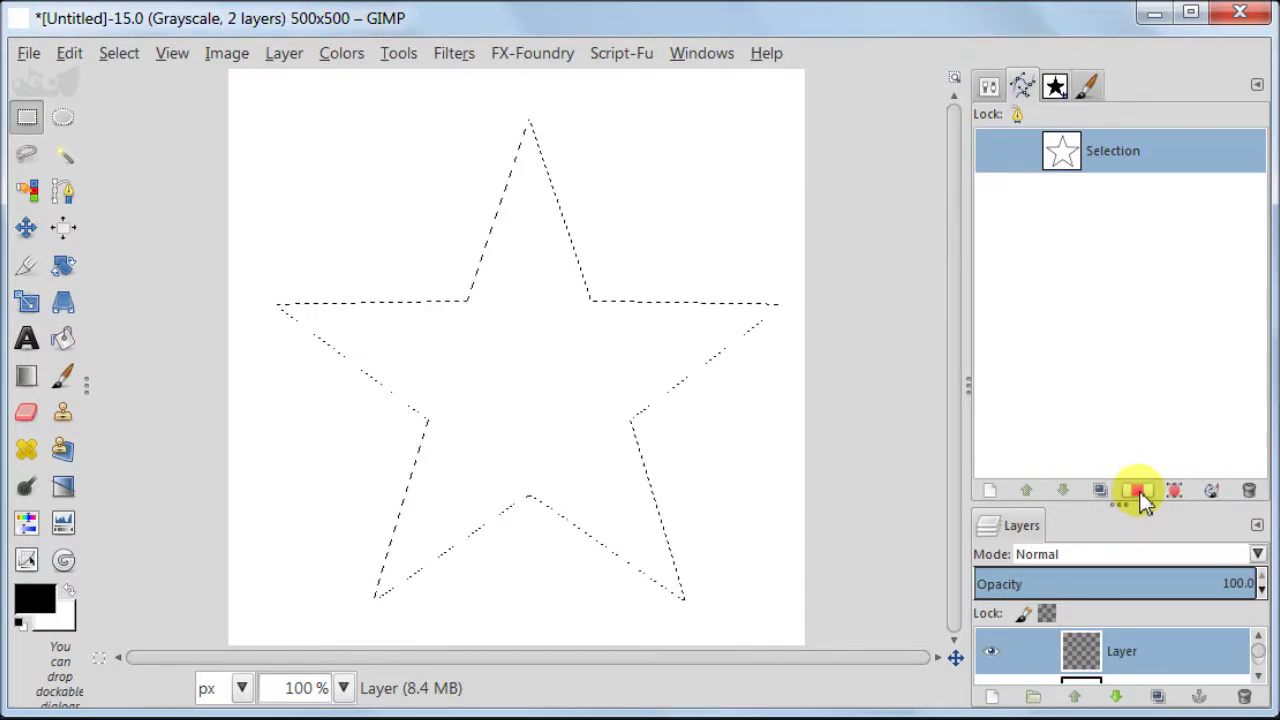
{"action": "left_click", "coordinate": [66, 339]}
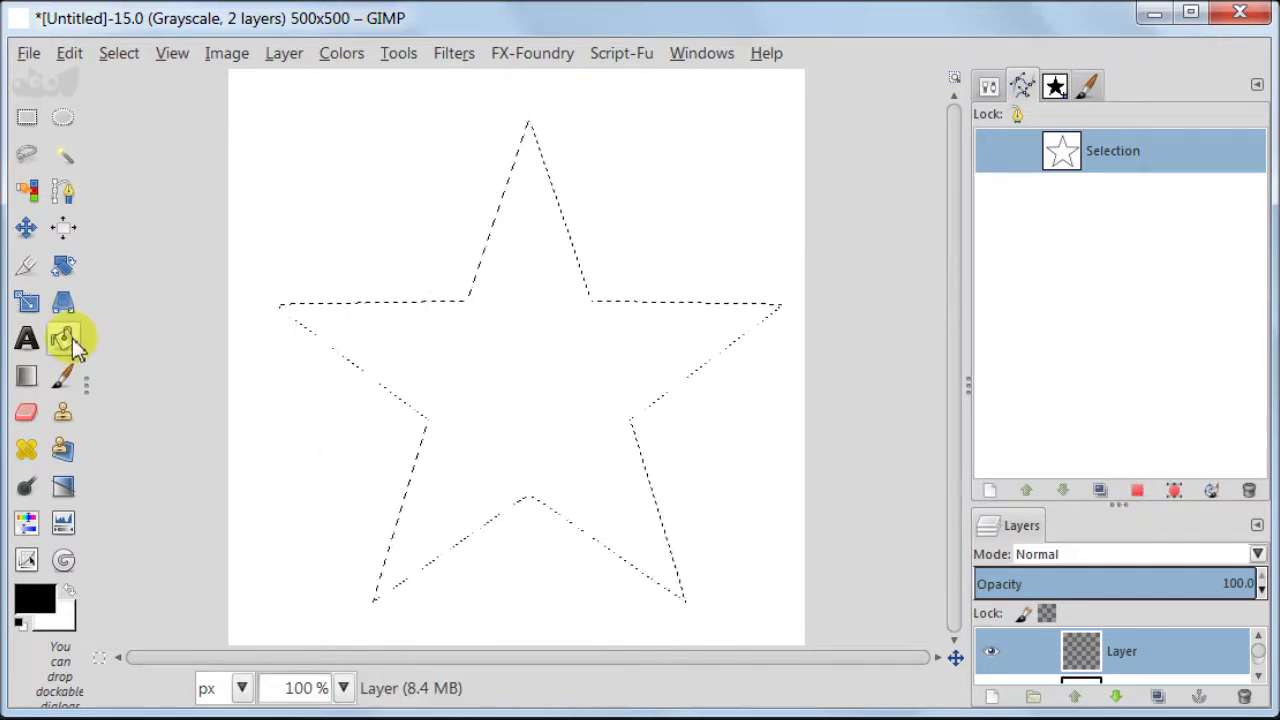
Bucket-fill the star selection with solid black, then remove the selection
{"action": "left_click", "coordinate": [561, 358]}
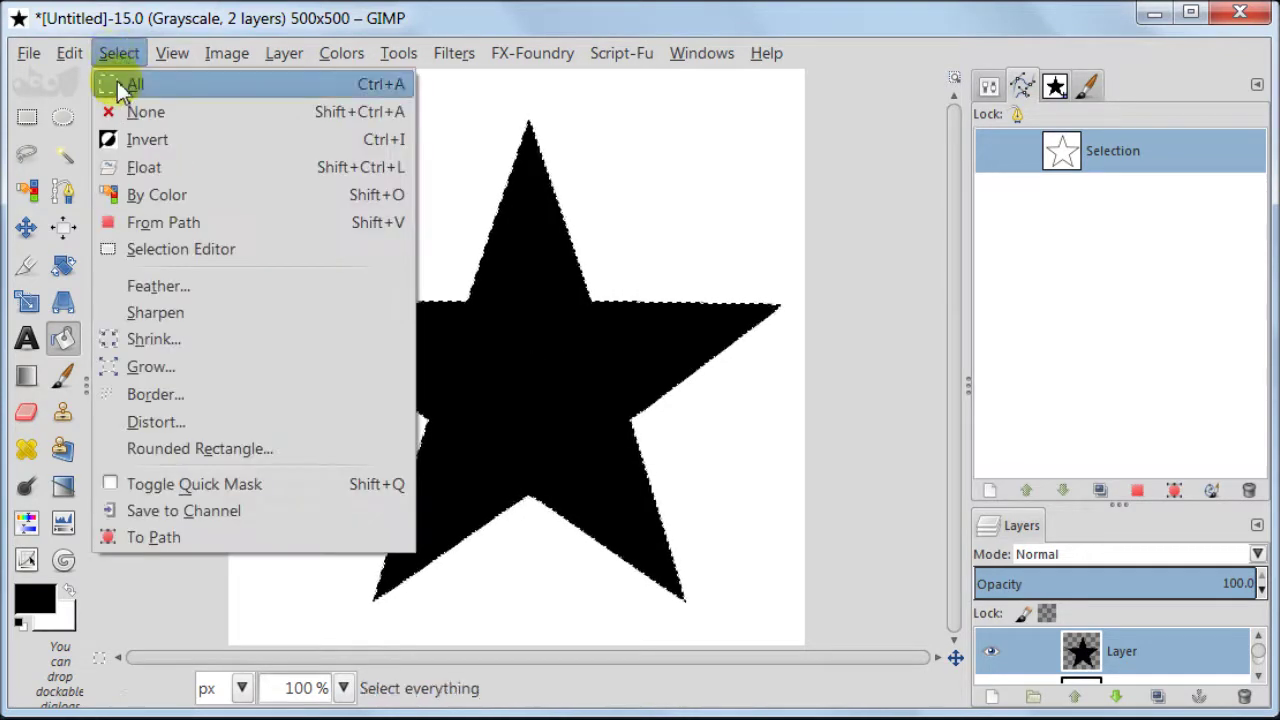
{"action": "left_click", "coordinate": [123, 115]}
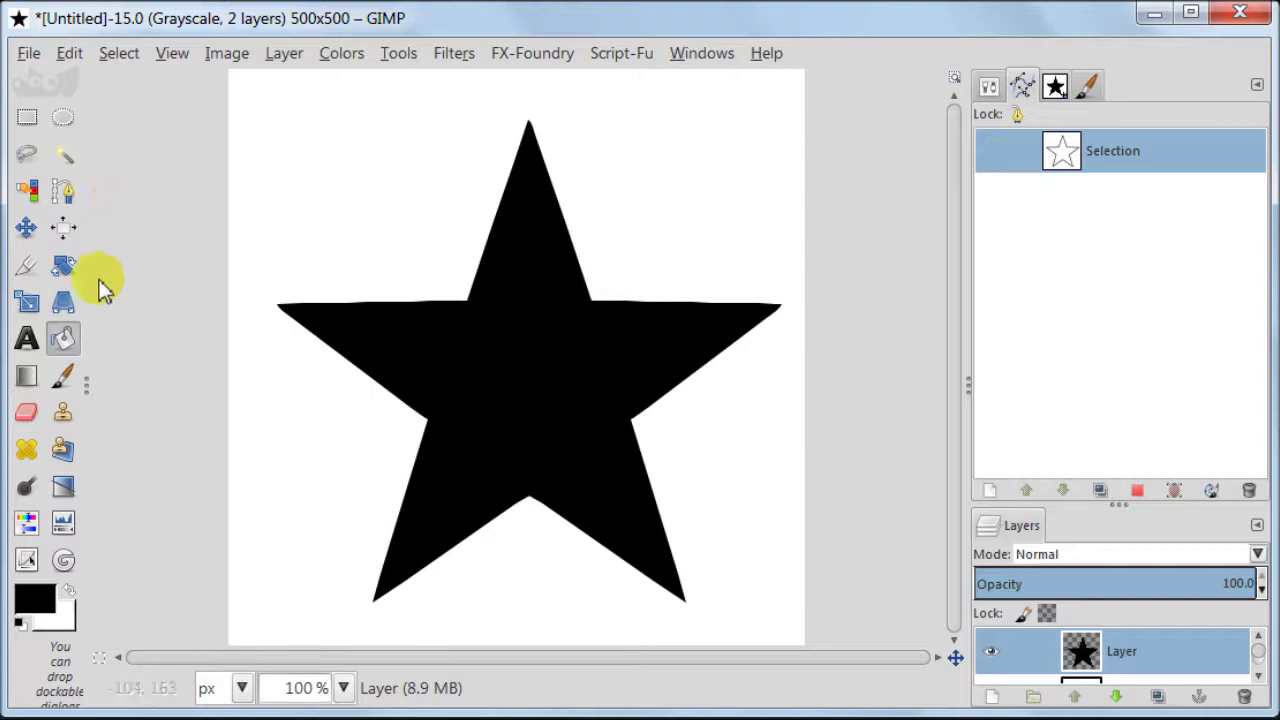
{"action": "left_click", "coordinate": [27, 303]}
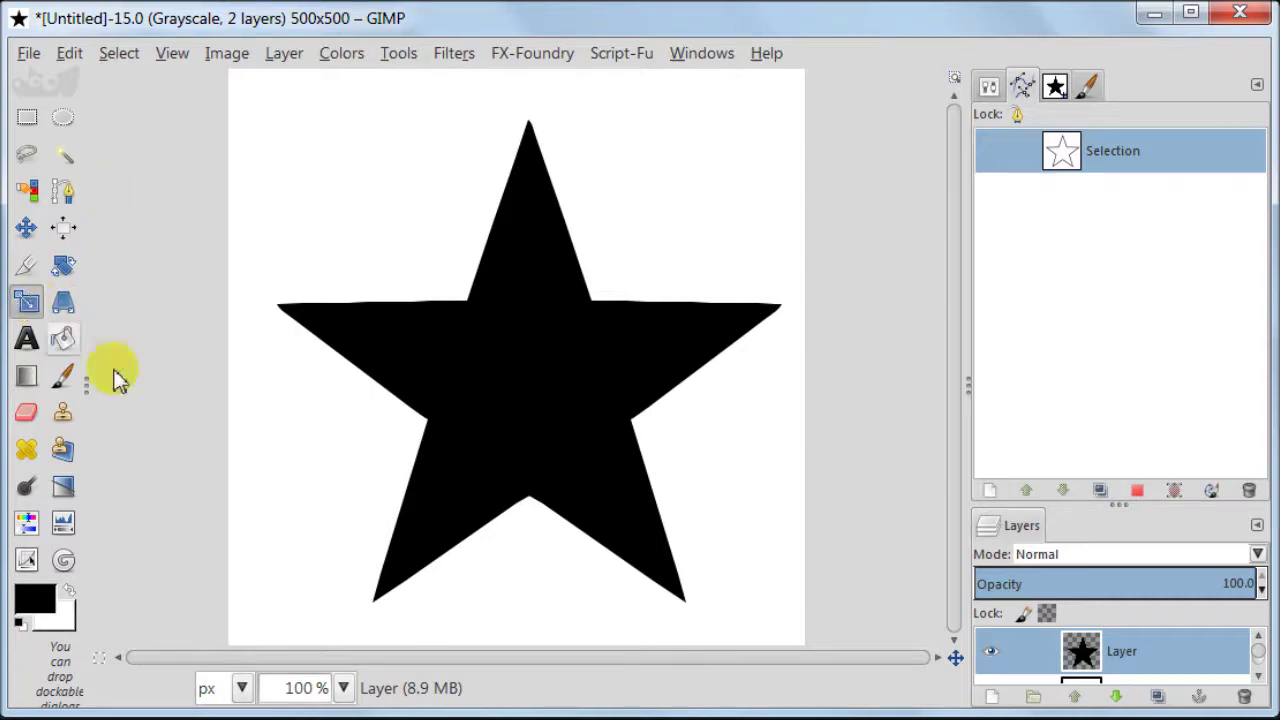
Scale the black star layer down to a small star in the top-left corner
{"action": "left_click", "coordinate": [518, 388]}
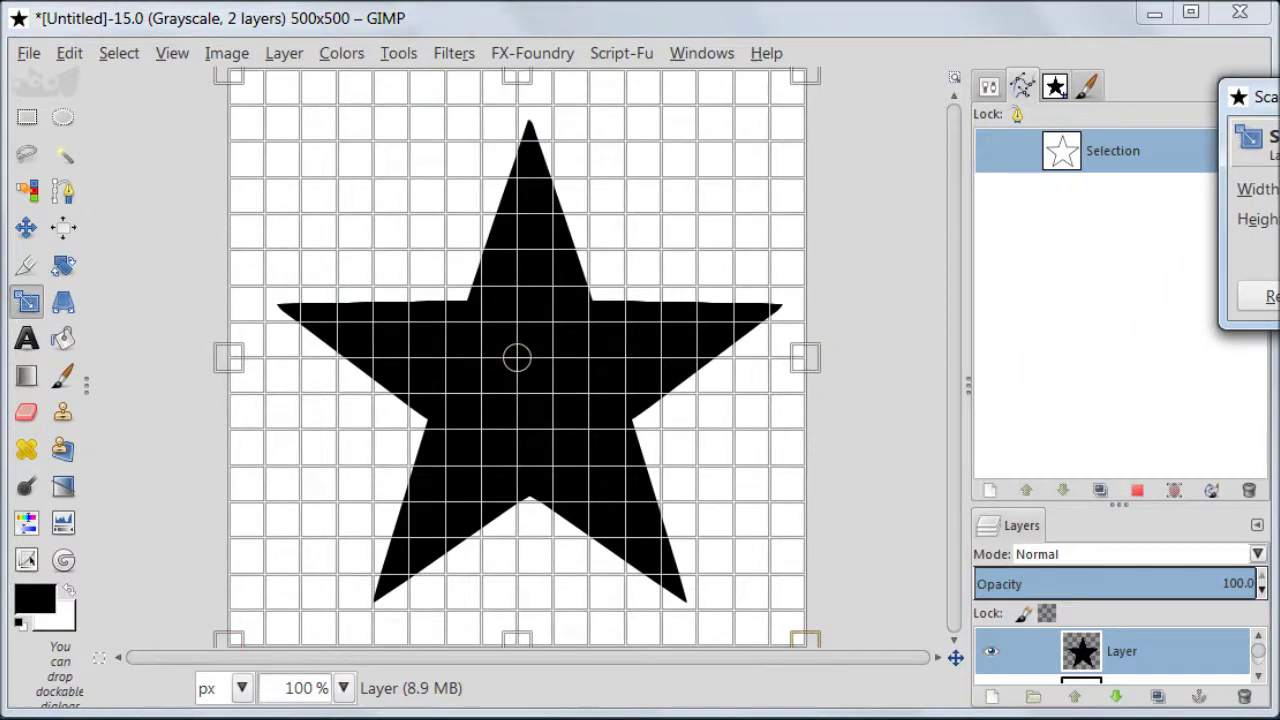
{"action": "key", "text": "BackSpace"}
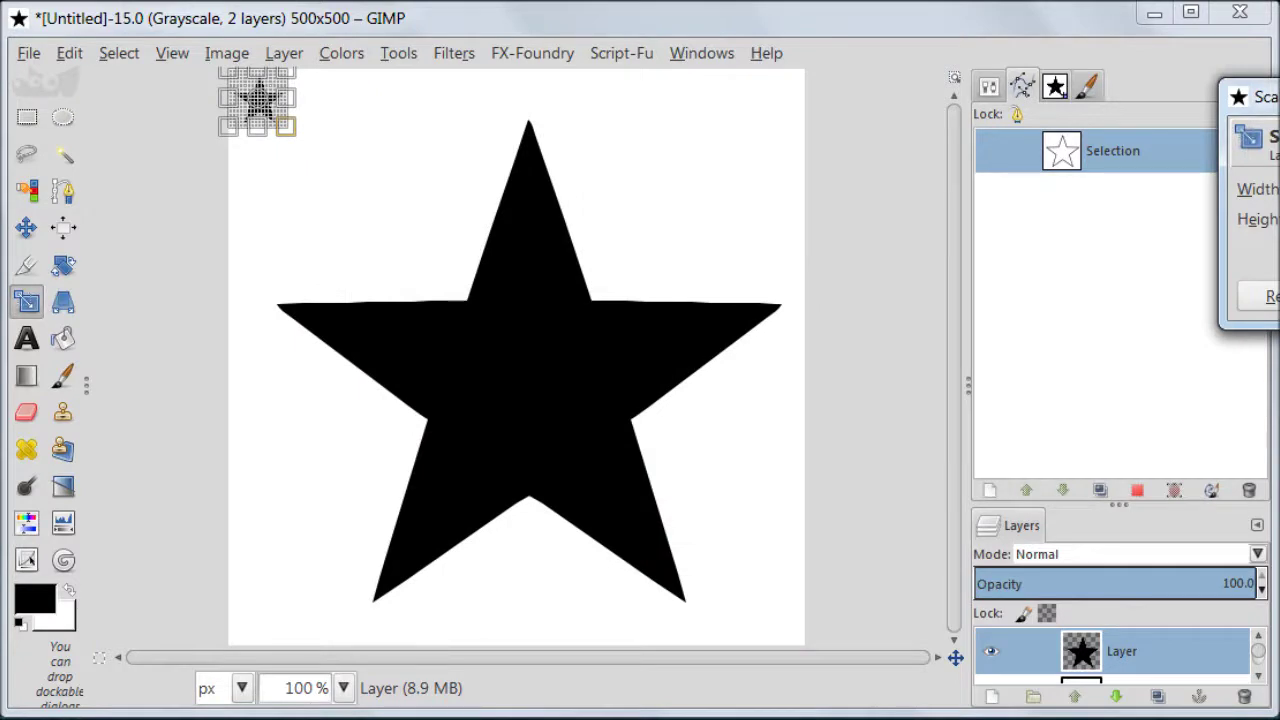
{"action": "key", "text": "Return"}
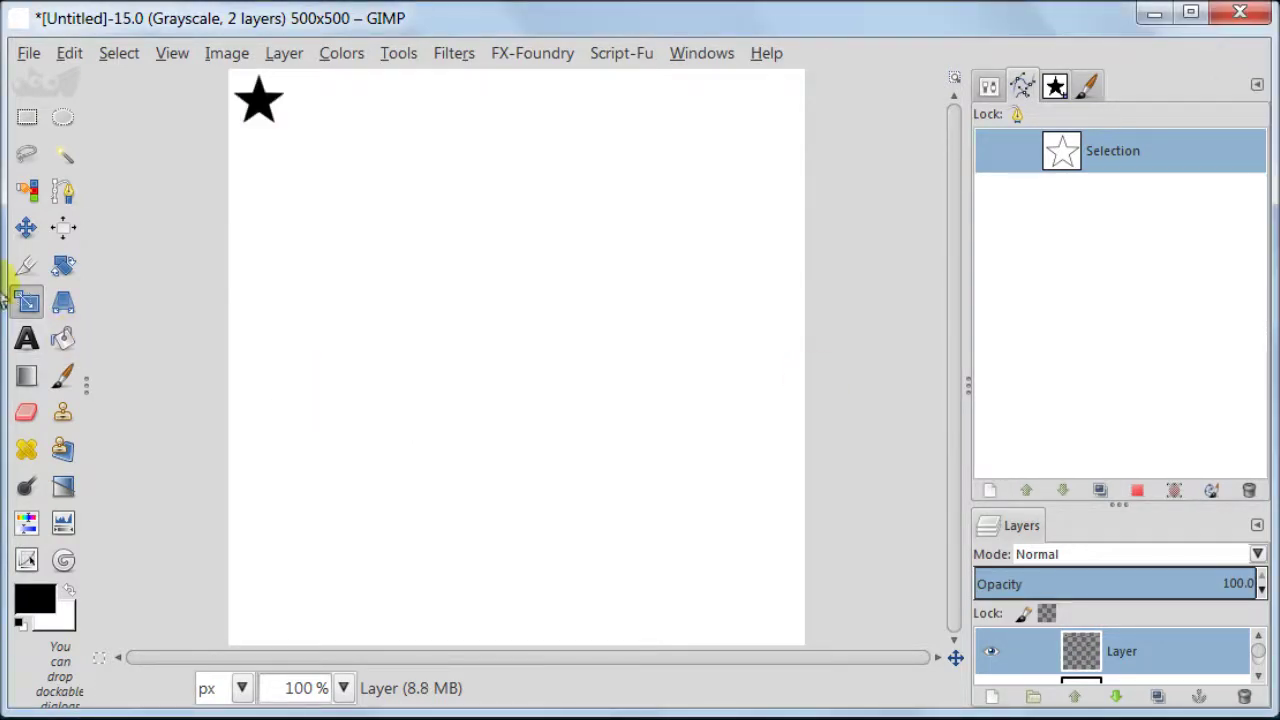
Align the star layer to the horizontal centre of the image along the top edge
{"action": "left_click", "coordinate": [62, 229]}
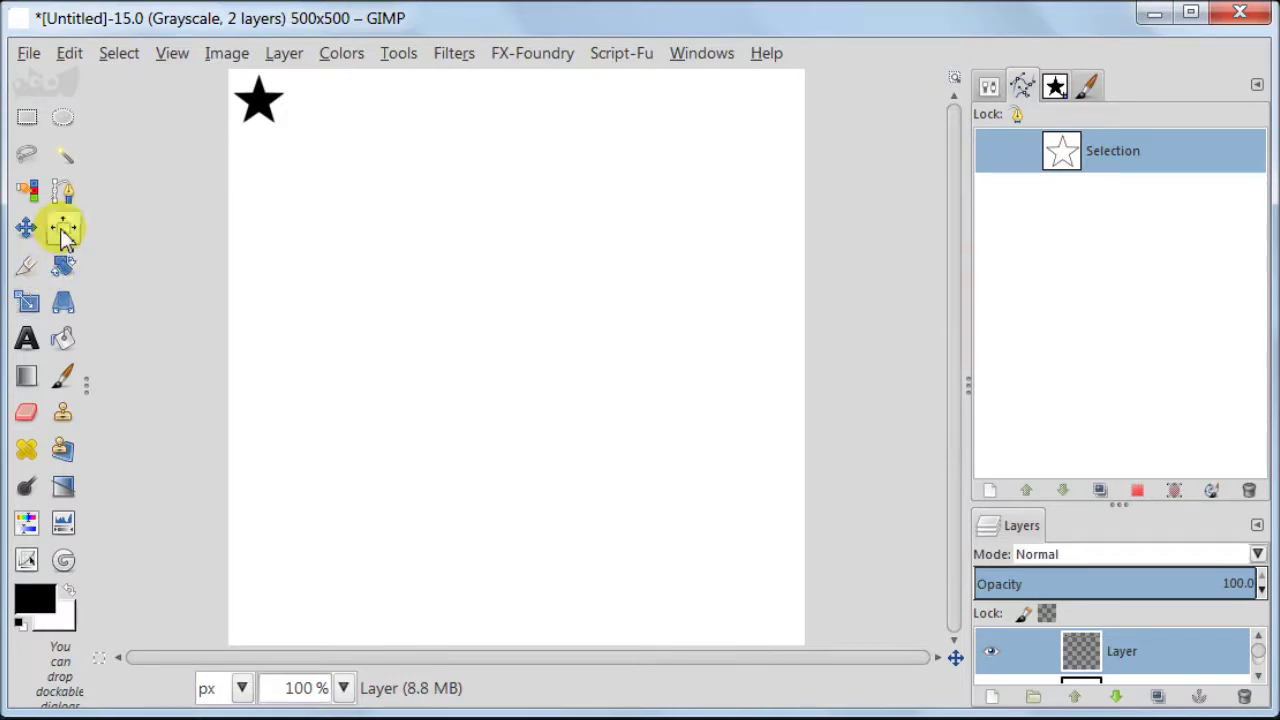
{"action": "left_click", "coordinate": [253, 104]}
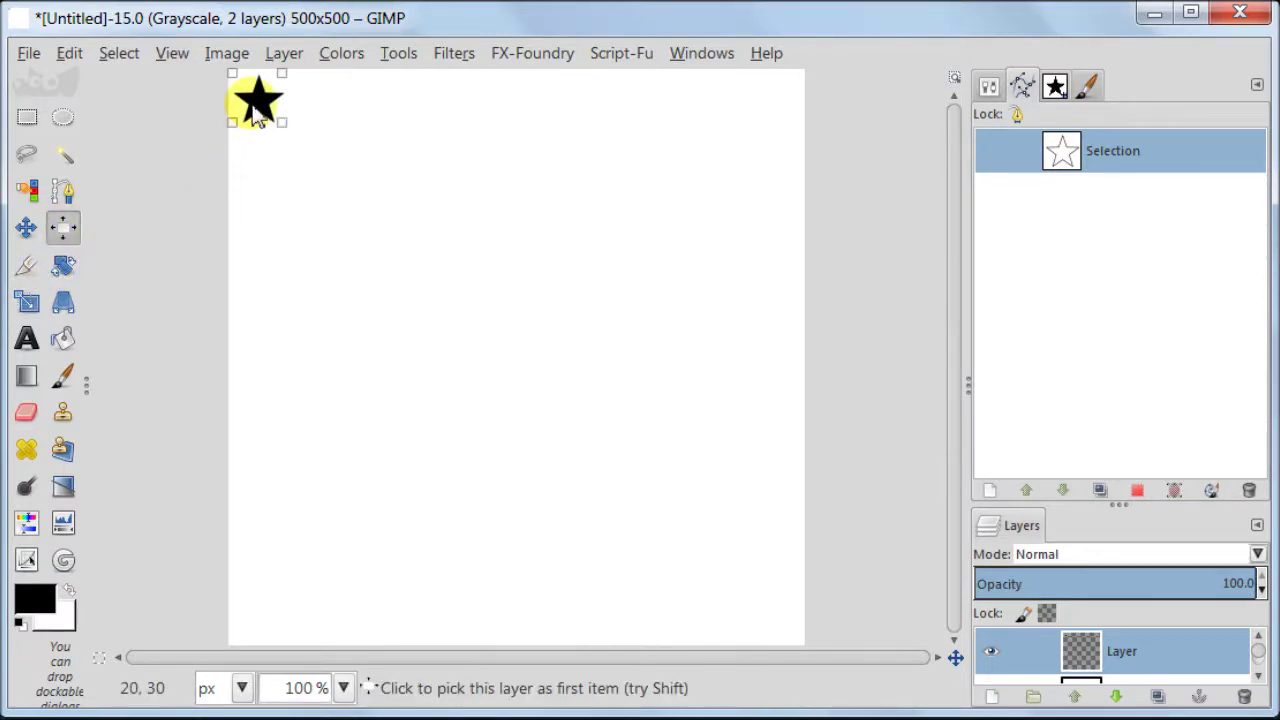
{"action": "left_click", "coordinate": [988, 87]}
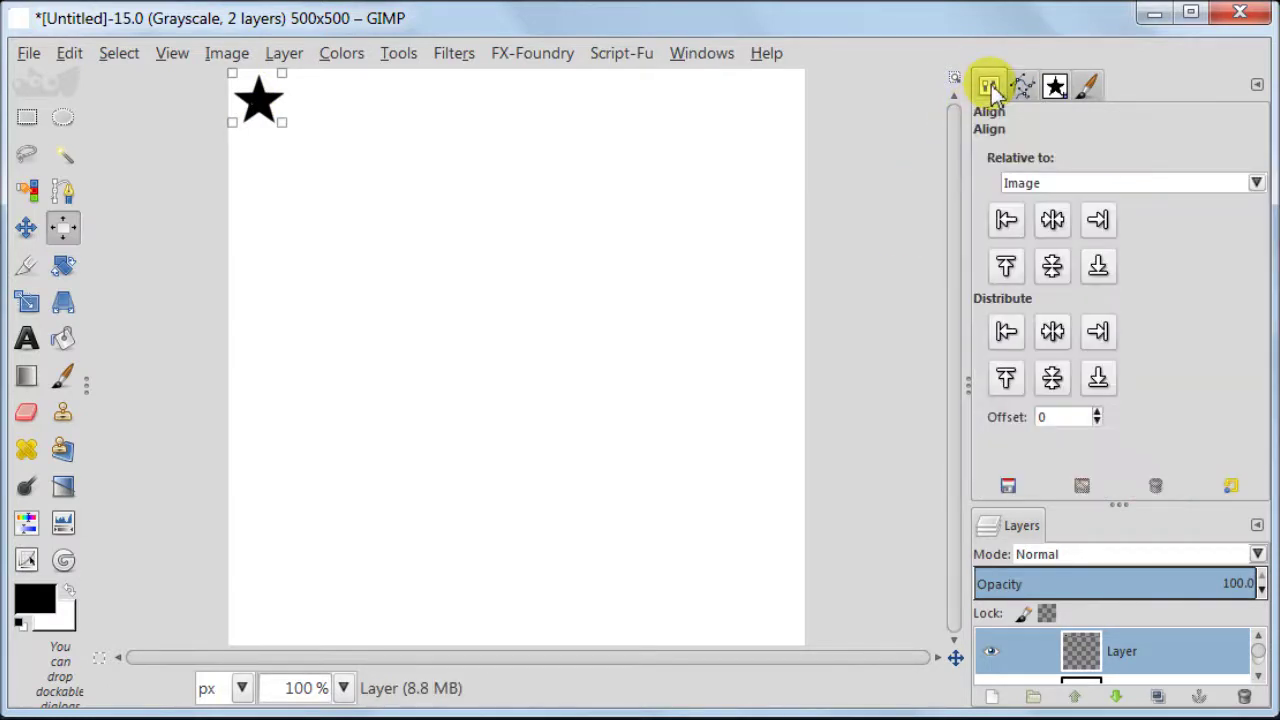
{"action": "left_click", "coordinate": [1052, 222]}
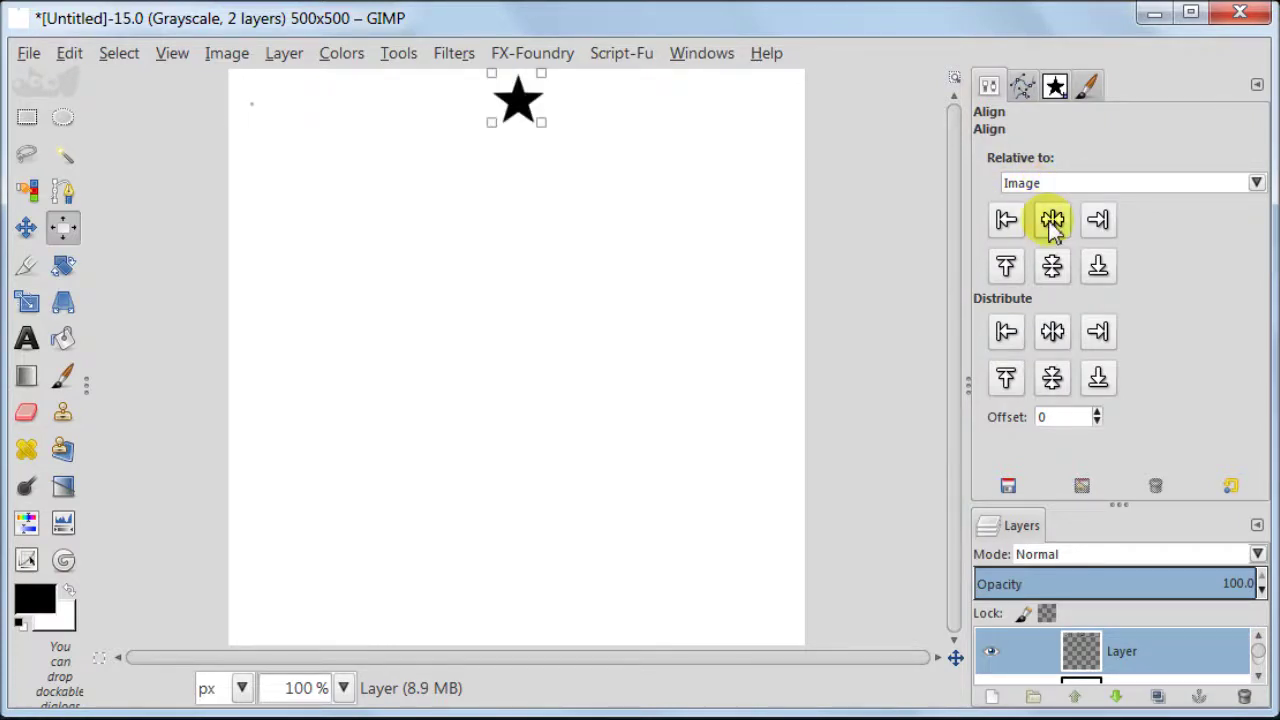
Close the Brush Editor and Brushes tabs and enlarge the Layers list to show both layers
{"action": "left_click", "coordinate": [25, 119]}
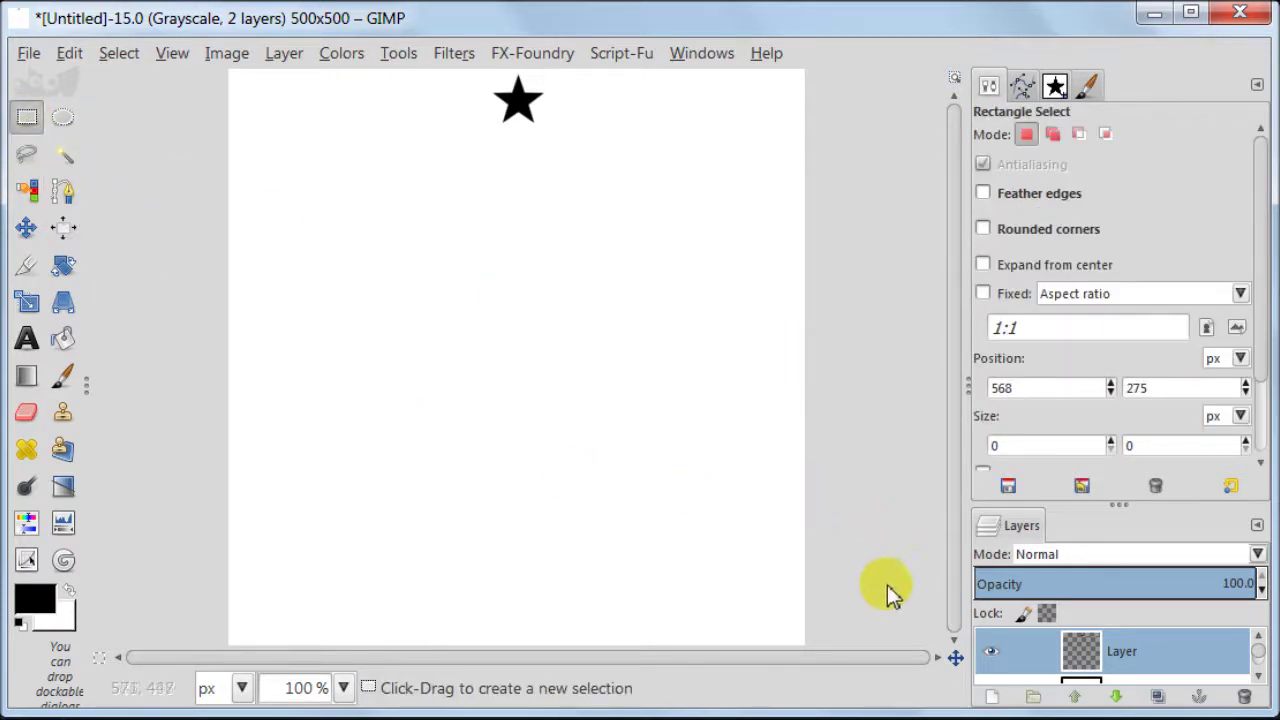
{"action": "left_click", "coordinate": [1087, 86]}
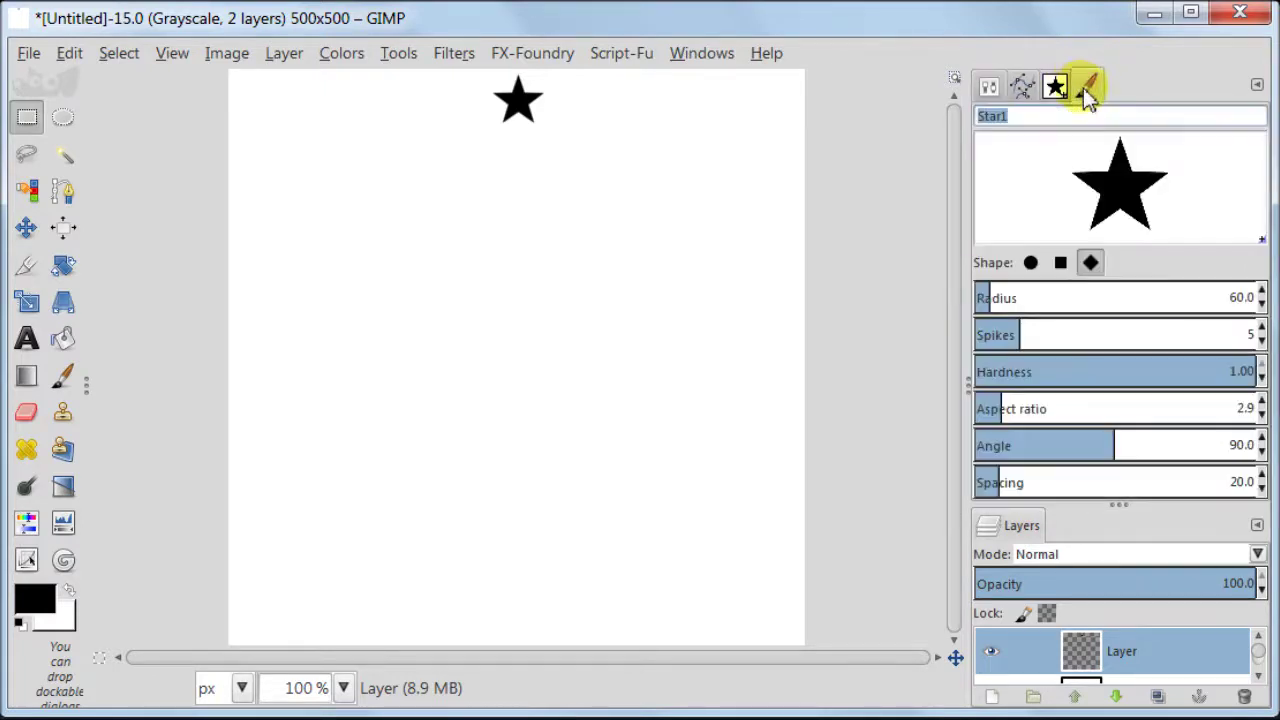
{"action": "left_click", "coordinate": [1257, 86]}
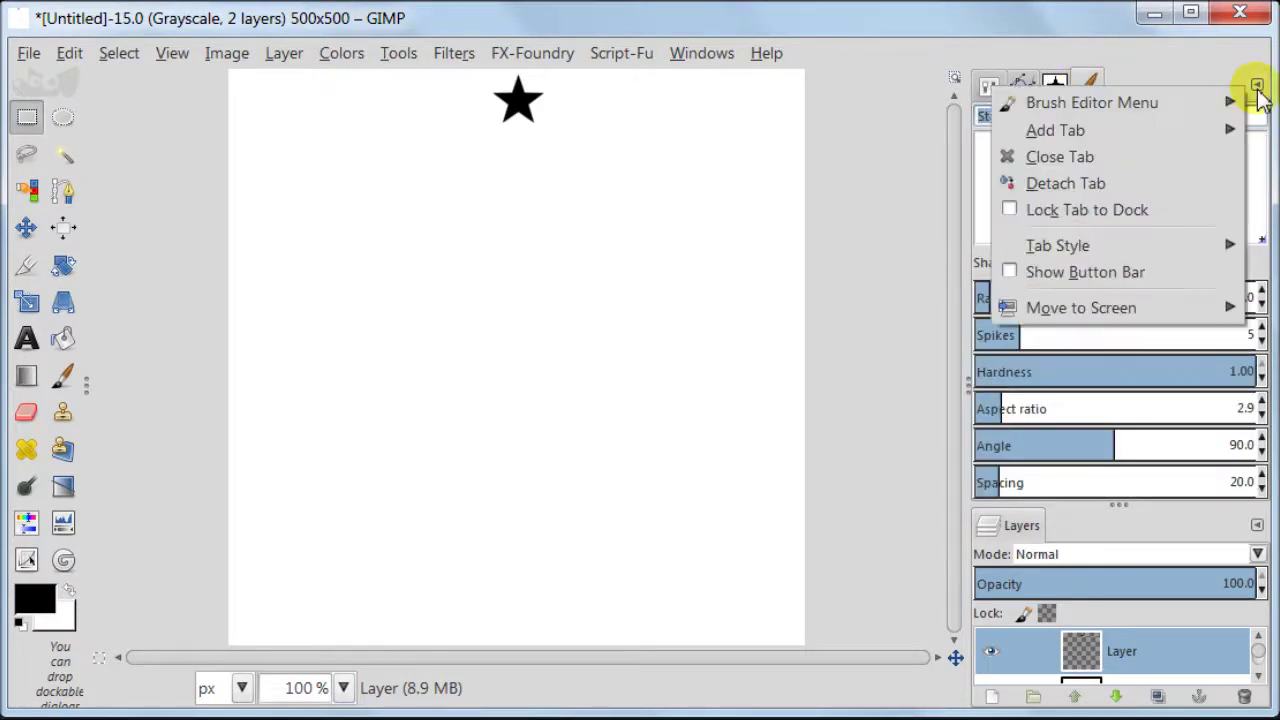
{"action": "left_click", "coordinate": [1107, 160]}
{"action": "left_click", "coordinate": [1254, 88]}
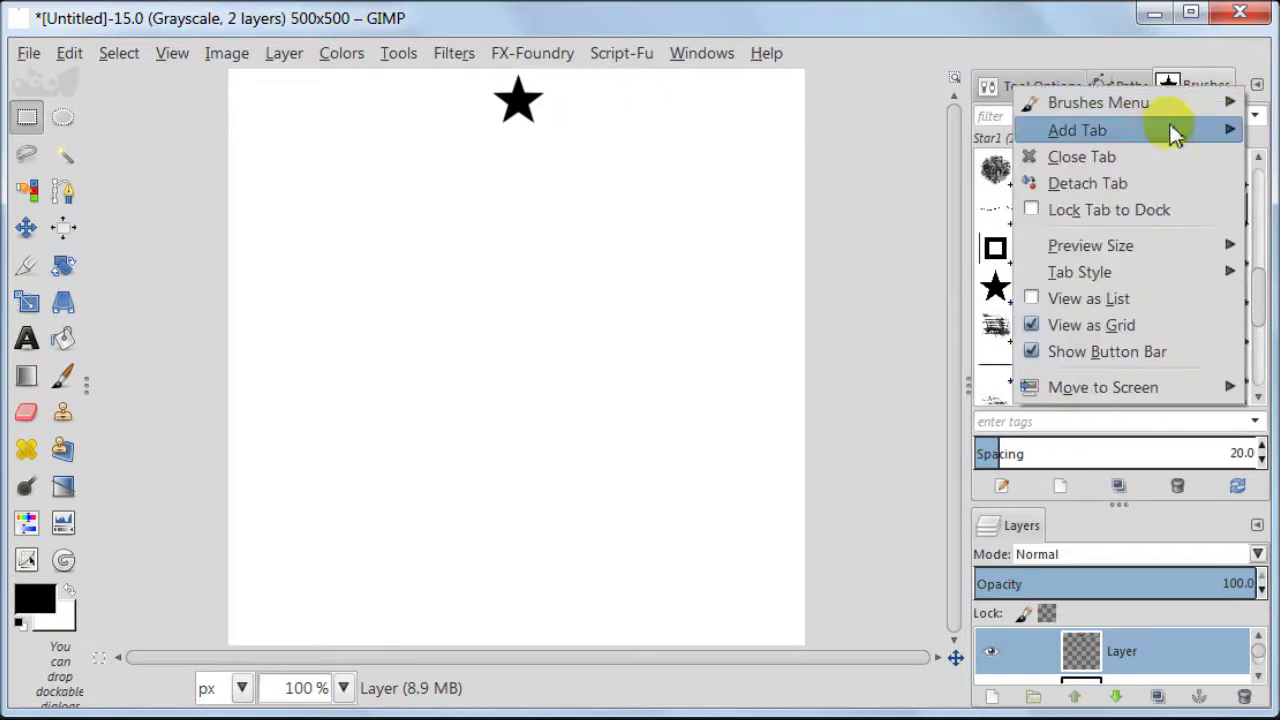
{"action": "left_click", "coordinate": [1151, 158]}
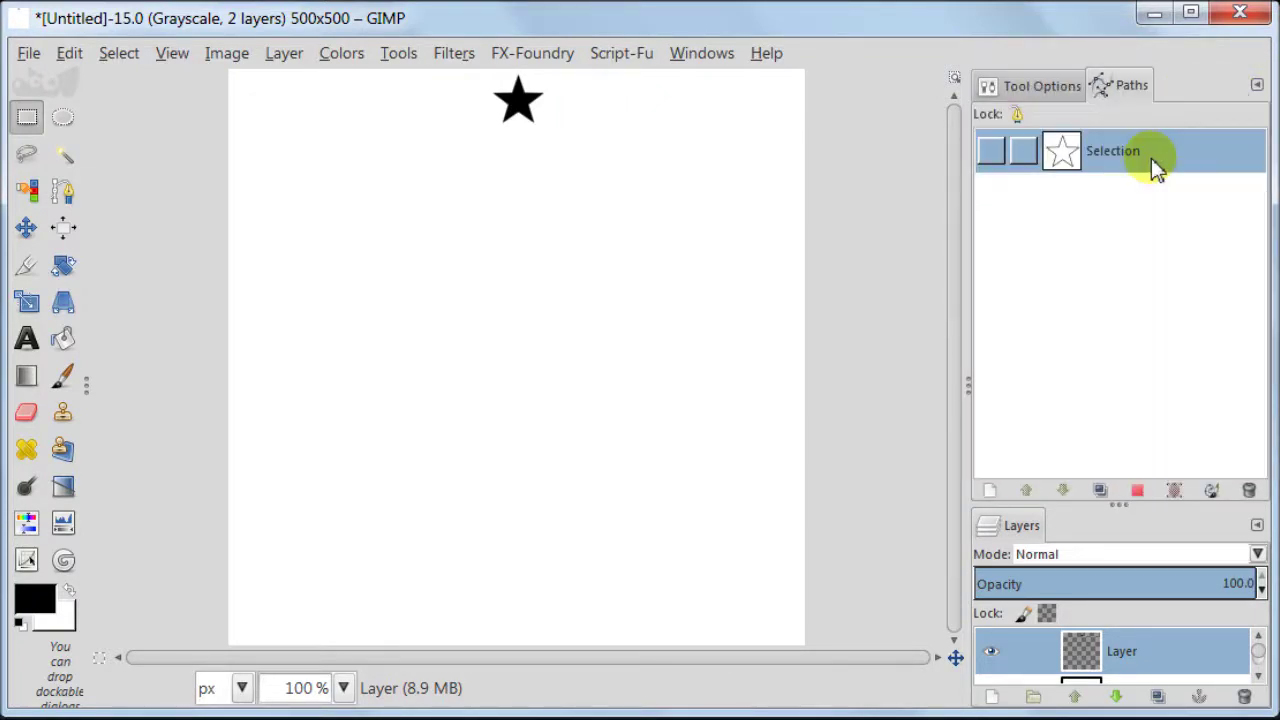
{"action": "left_click_drag", "start_coordinate": [1121, 504], "coordinate": [1111, 291]}
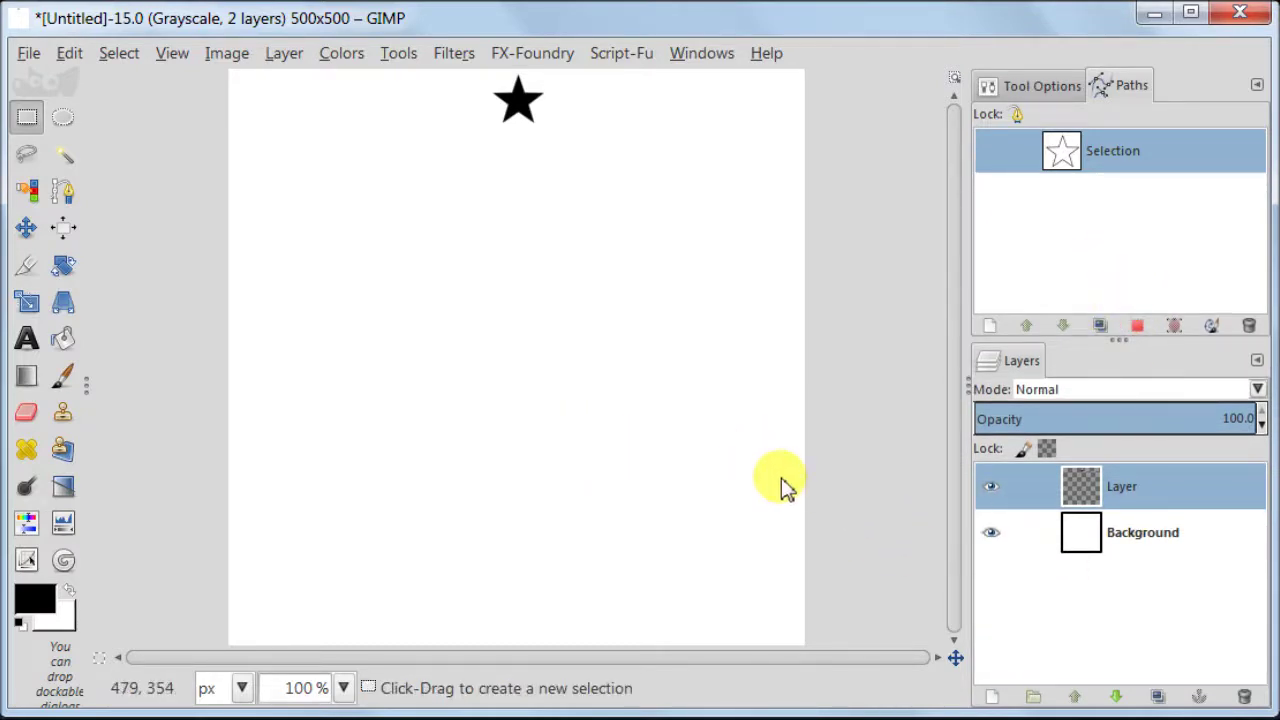
Duplicate the star layer and nudge the copy just below the original star
{"action": "left_click", "coordinate": [1160, 698]}
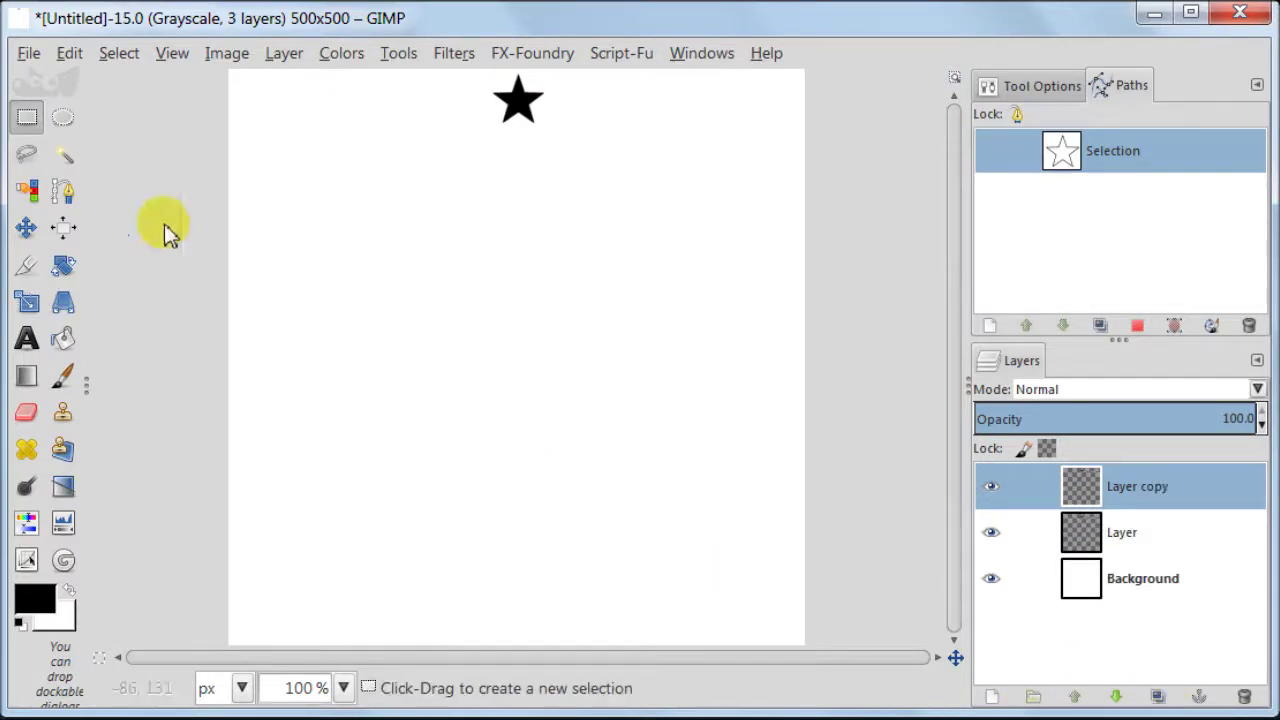
{"action": "left_click", "coordinate": [27, 228]}
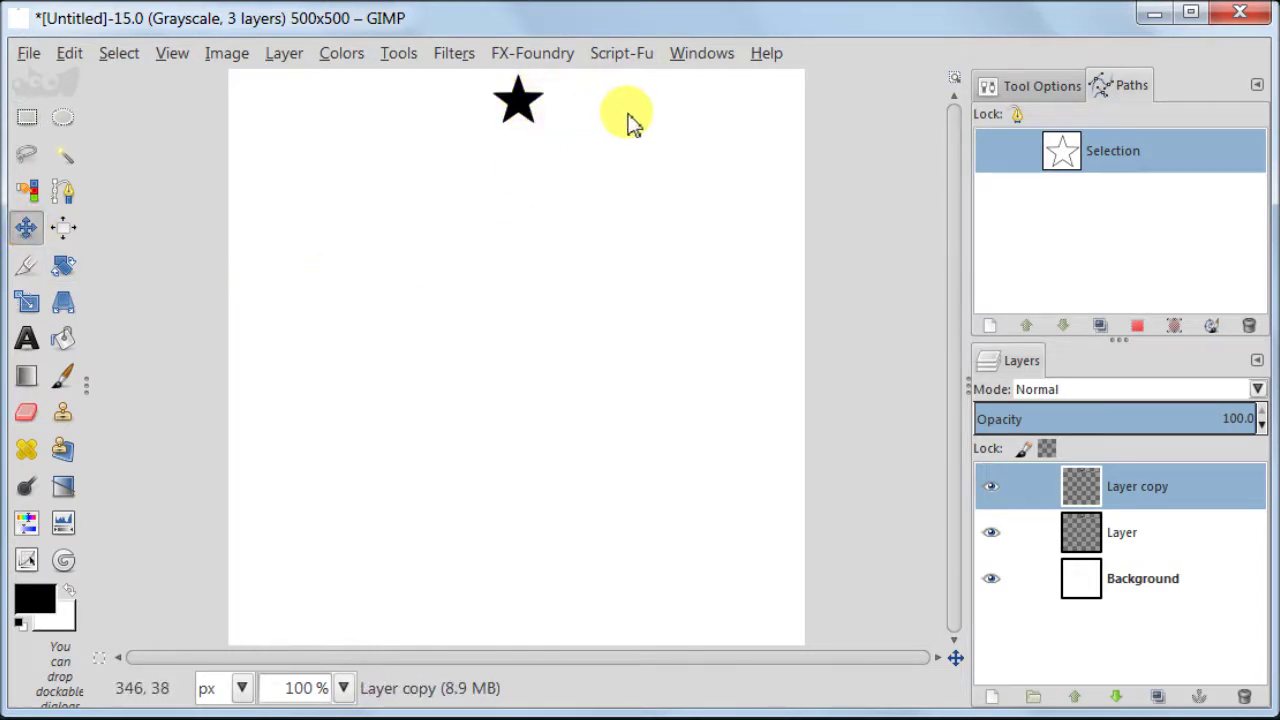
{"action": "key", "text": "Down"}
{"action": "key", "text": "Down"}
{"action": "key", "text": "Down"}
{"action": "key", "text": "Down"}
{"action": "key", "text": "Down"}
{"action": "key", "text": "Down"}
{"action": "key", "text": "Down"}
{"action": "key", "text": "Down"}
{"action": "key", "text": "Down"}
{"action": "key", "text": "Down"}
{"action": "key", "text": "Down"}
{"action": "key", "text": "Down"}
{"action": "key", "text": "Down"}
{"action": "key", "text": "Down"}
{"action": "key", "text": "Down"}
{"action": "key", "text": "Down"}
{"action": "key", "text": "Down"}
{"action": "key", "text": "Down"}
{"action": "key", "text": "Down"}
{"action": "key", "text": "Down"}
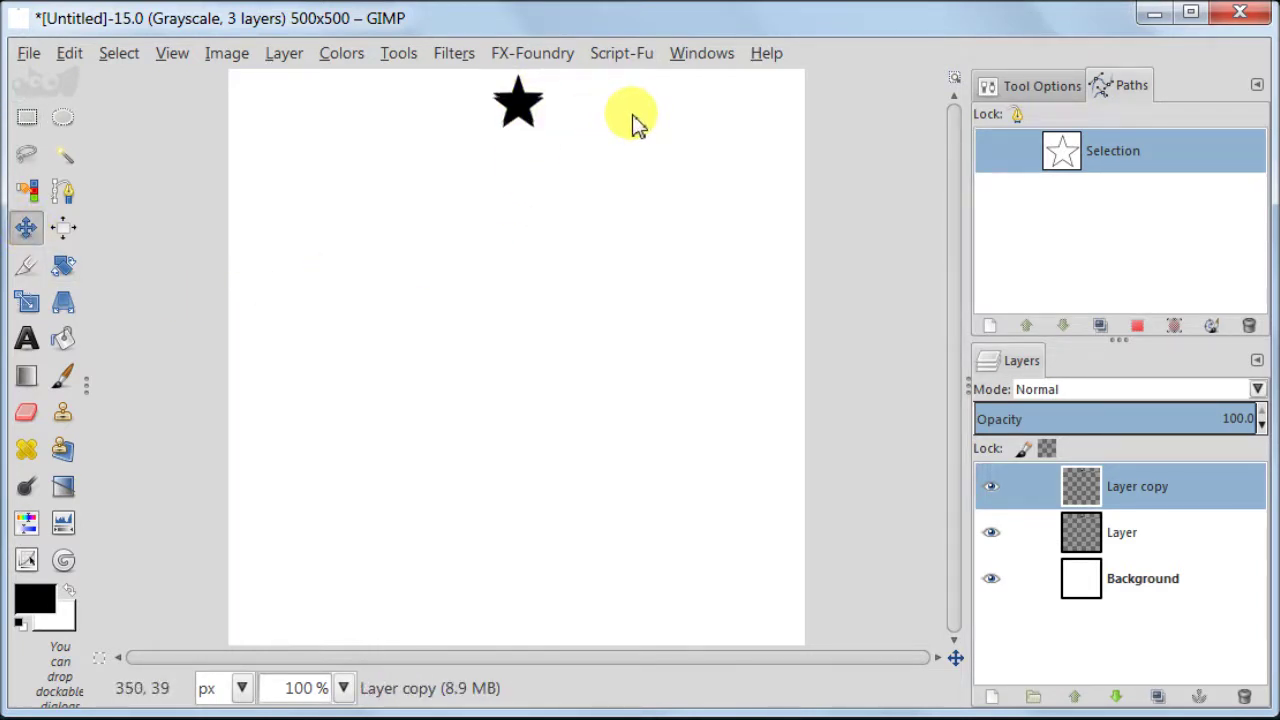
{"action": "key", "text": "Down"}
{"action": "key", "text": "Down"}
{"action": "key", "text": "Down"}
{"action": "key", "text": "Down"}
{"action": "key", "text": "Down"}
{"action": "key", "text": "Down"}
Merge the copied star down into Layer, then duplicate the two-star layer
{"action": "right_click", "coordinate": [1027, 489]}
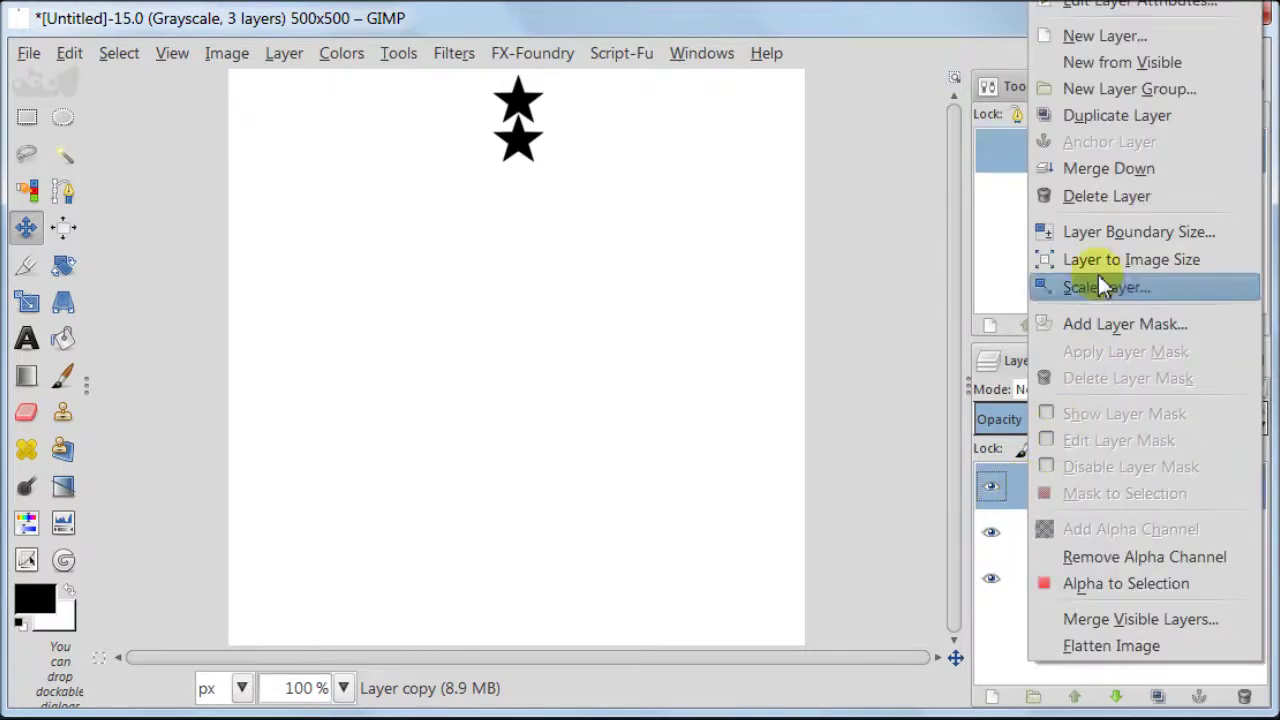
{"action": "left_click", "coordinate": [1210, 168]}
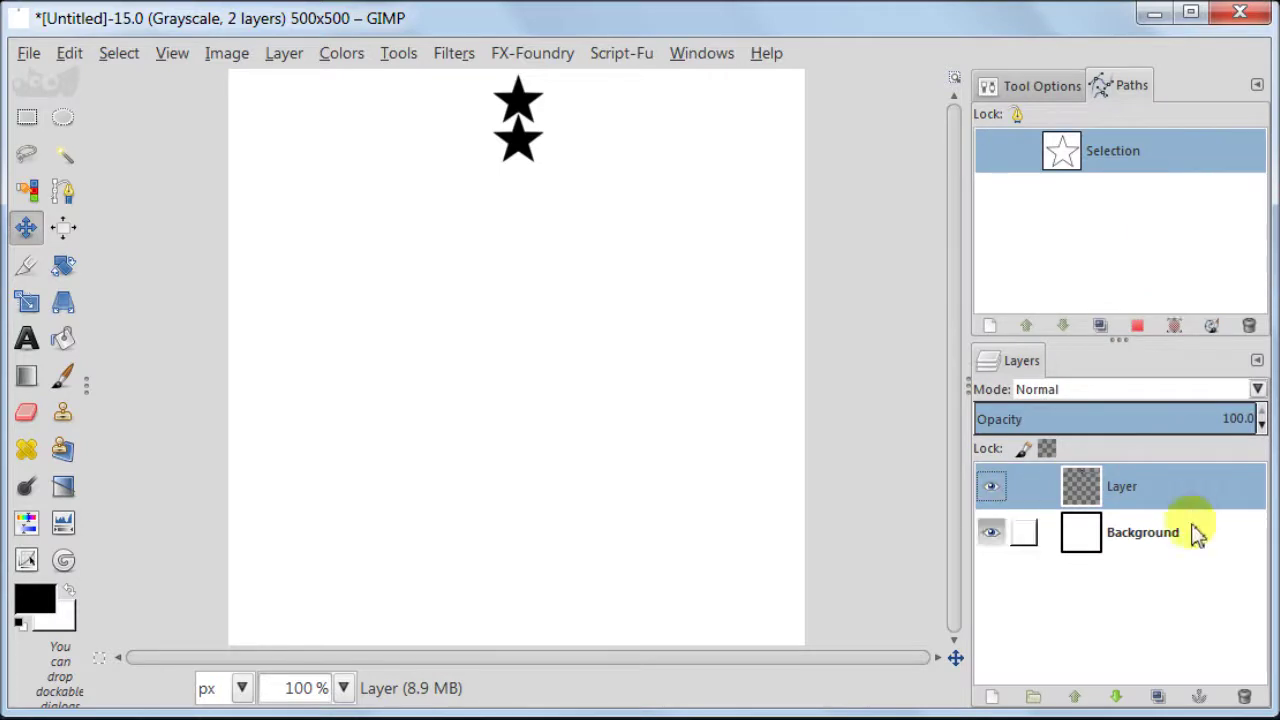
{"action": "left_click", "coordinate": [1157, 696]}
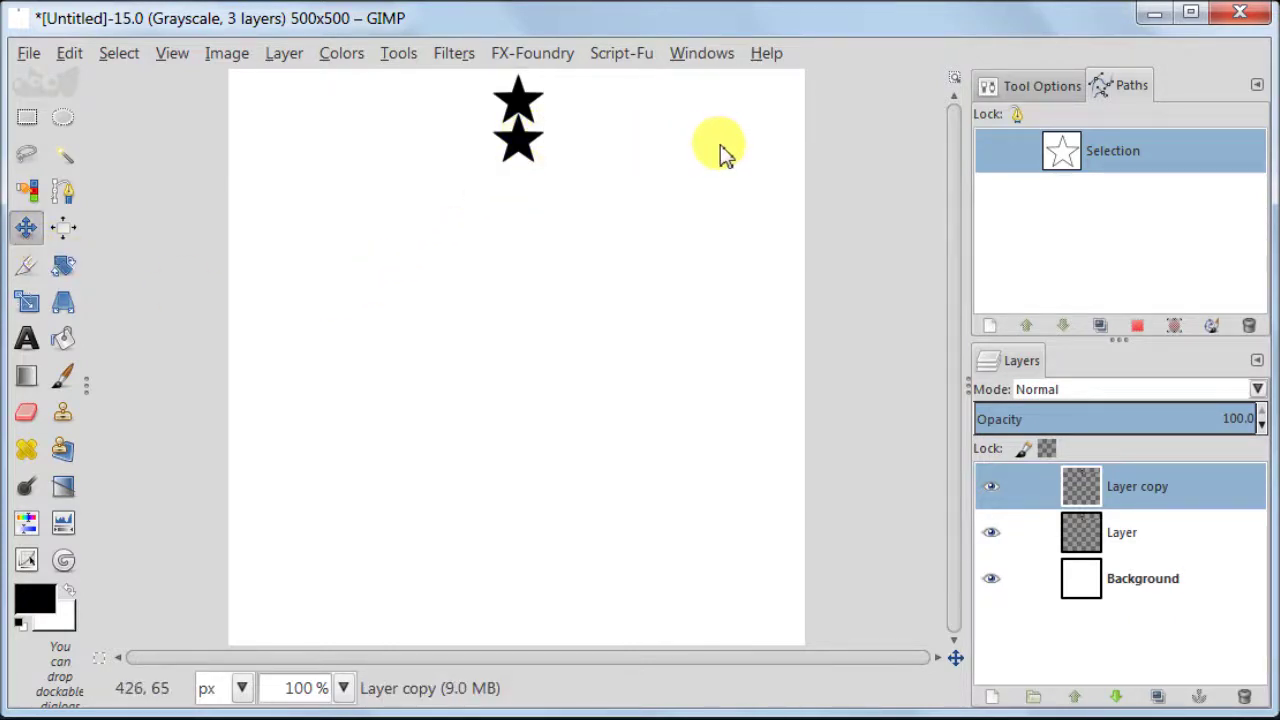
Move the duplicated stars below the column and add two more copies stacked beneath
{"action": "key", "text": "Down"}
{"action": "key", "text": "Down"}
{"action": "key", "text": "Down"}
{"action": "key", "text": "Down"}
{"action": "key", "text": "Down"}
{"action": "key", "text": "Down"}
{"action": "key", "text": "Down"}
{"action": "key", "text": "Down"}
{"action": "key", "text": "Down"}
{"action": "key", "text": "Down"}
{"action": "key", "text": "Down"}
{"action": "key", "text": "Down"}
{"action": "key", "text": "Down"}
{"action": "key", "text": "Down"}
{"action": "key", "text": "Down"}
{"action": "key", "text": "Down"}
{"action": "key", "text": "Down"}
{"action": "key", "text": "Down"}
{"action": "key", "text": "Down"}
{"action": "key", "text": "Down"}
{"action": "key", "text": "Down"}
{"action": "key", "text": "Down"}
{"action": "key", "text": "Down"}
{"action": "key", "text": "Down"}
{"action": "key", "text": "Down"}
{"action": "key", "text": "Down"}
{"action": "key", "text": "Down"}
{"action": "key", "text": "Down"}
{"action": "key", "text": "Down"}
{"action": "key", "text": "Down"}
{"action": "key", "text": "Down"}
{"action": "key", "text": "Down"}
{"action": "key", "text": "Down"}
{"action": "key", "text": "Down"}
{"action": "key", "text": "Down"}
{"action": "key", "text": "Down"}
{"action": "key", "text": "Down"}
{"action": "key", "text": "Down"}
{"action": "key", "text": "Down"}
{"action": "key", "text": "Down"}
{"action": "key", "text": "Down"}
{"action": "key", "text": "Down"}
{"action": "key", "text": "Down"}
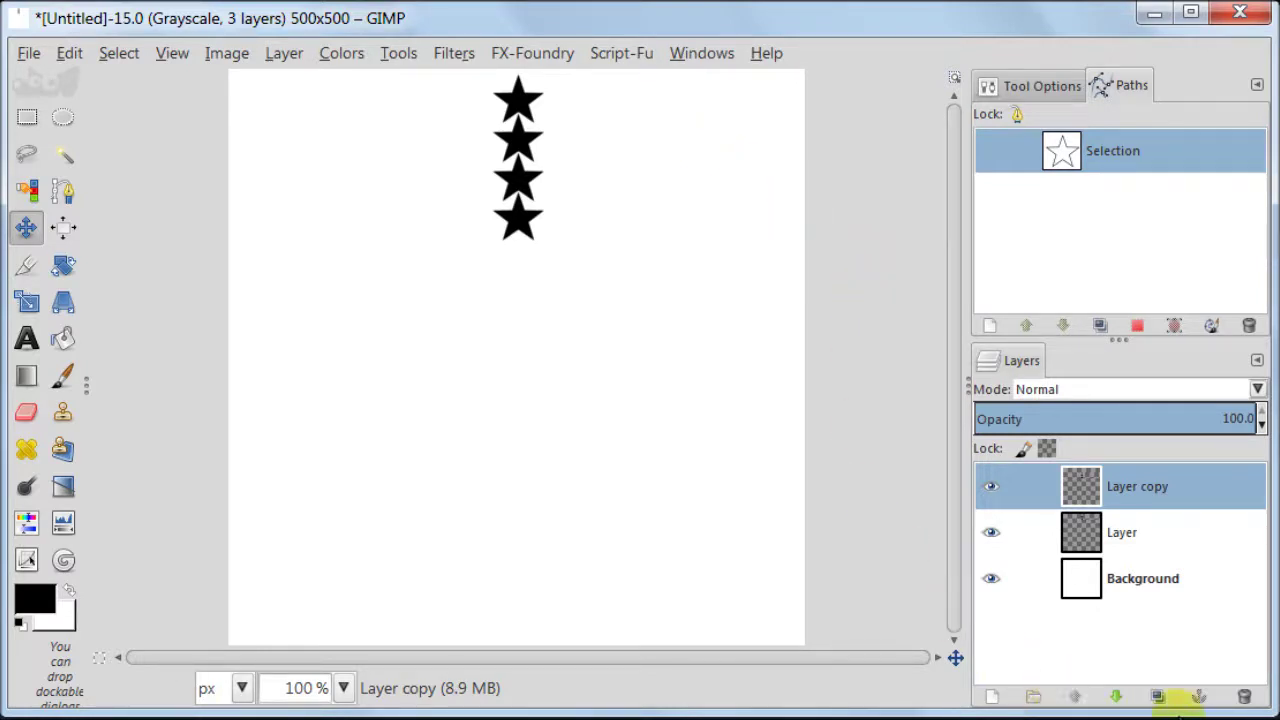
{"action": "left_click", "coordinate": [1157, 696]}
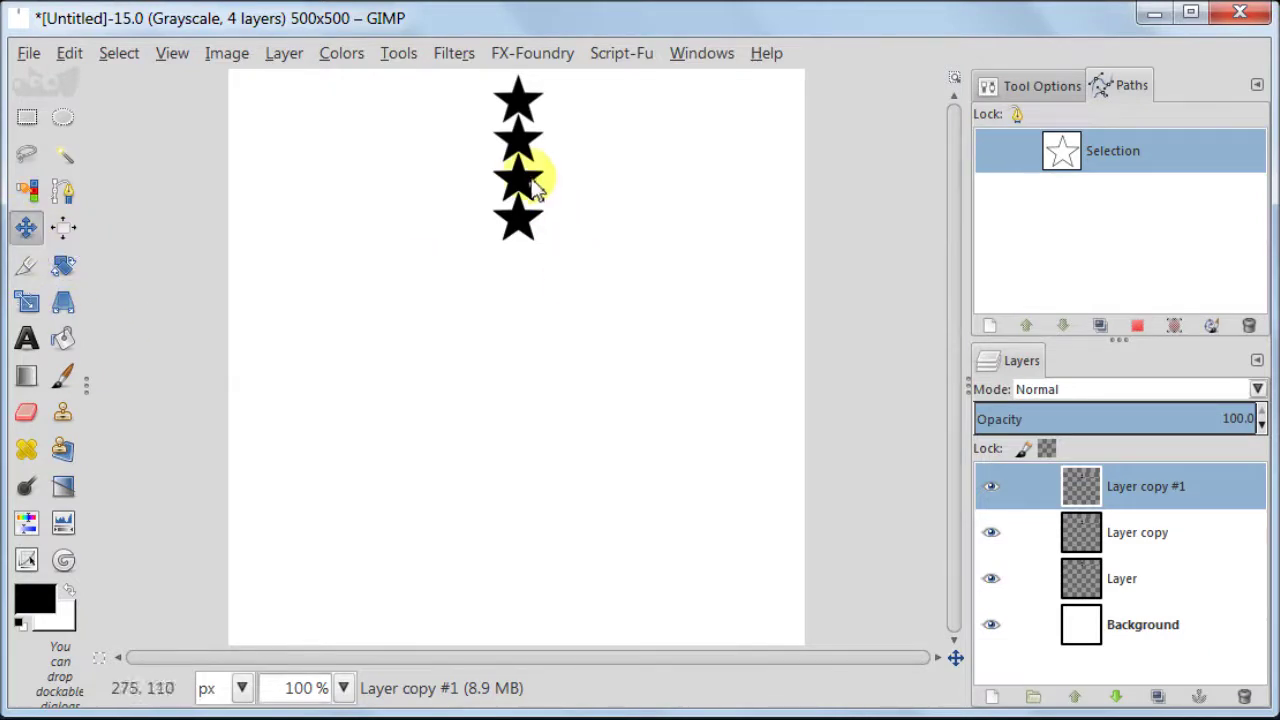
{"action": "left_click", "coordinate": [534, 172]}
{"action": "key", "text": "Down"}
{"action": "key", "text": "Down"}
{"action": "key", "text": "Down"}
{"action": "key", "text": "Down"}
{"action": "key", "text": "Down"}
{"action": "key", "text": "Down"}
{"action": "key", "text": "Down"}
{"action": "key", "text": "Down"}
{"action": "key", "text": "Down"}
{"action": "key", "text": "Down"}
{"action": "key", "text": "Down"}
{"action": "key", "text": "Down"}
{"action": "key", "text": "Down"}
{"action": "key", "text": "Down"}
{"action": "key", "text": "Down"}
{"action": "key", "text": "Down"}
{"action": "key", "text": "Down"}
{"action": "key", "text": "Down"}
{"action": "key", "text": "Down"}
{"action": "key", "text": "Down"}
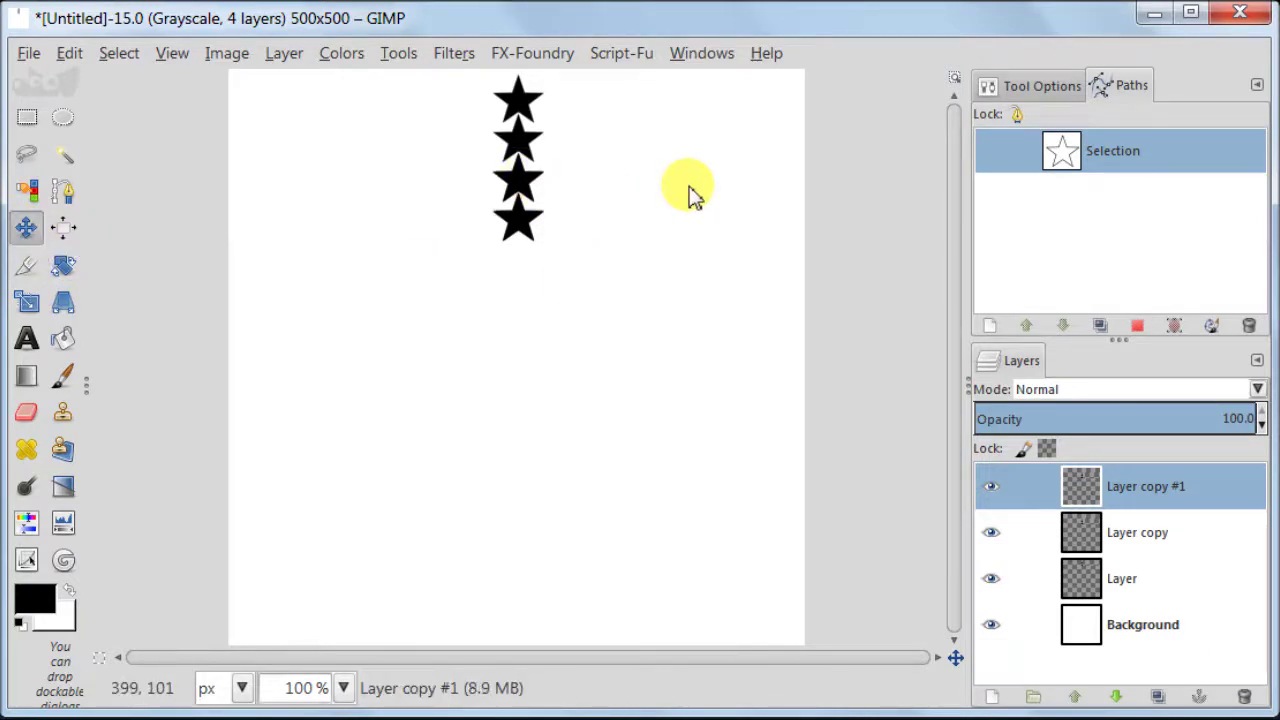
{"action": "key", "text": "Down"}
{"action": "key", "text": "Down"}
{"action": "key", "text": "Down"}
{"action": "key", "text": "Down"}
{"action": "key", "text": "Down"}
{"action": "key", "text": "Down"}
{"action": "key", "text": "Down"}
{"action": "key", "text": "Down"}
{"action": "key", "text": "Down"}
{"action": "key", "text": "Down"}
{"action": "key", "text": "Down"}
{"action": "key", "text": "Down"}
{"action": "key", "text": "Down"}
{"action": "key", "text": "Down"}
{"action": "key", "text": "Down"}
{"action": "key", "text": "Down"}
{"action": "key", "text": "Down"}
{"action": "key", "text": "Down"}
{"action": "key", "text": "Down"}
{"action": "key", "text": "Down"}
{"action": "key", "text": "Down"}
{"action": "key", "text": "Down"}
{"action": "key", "text": "Down"}
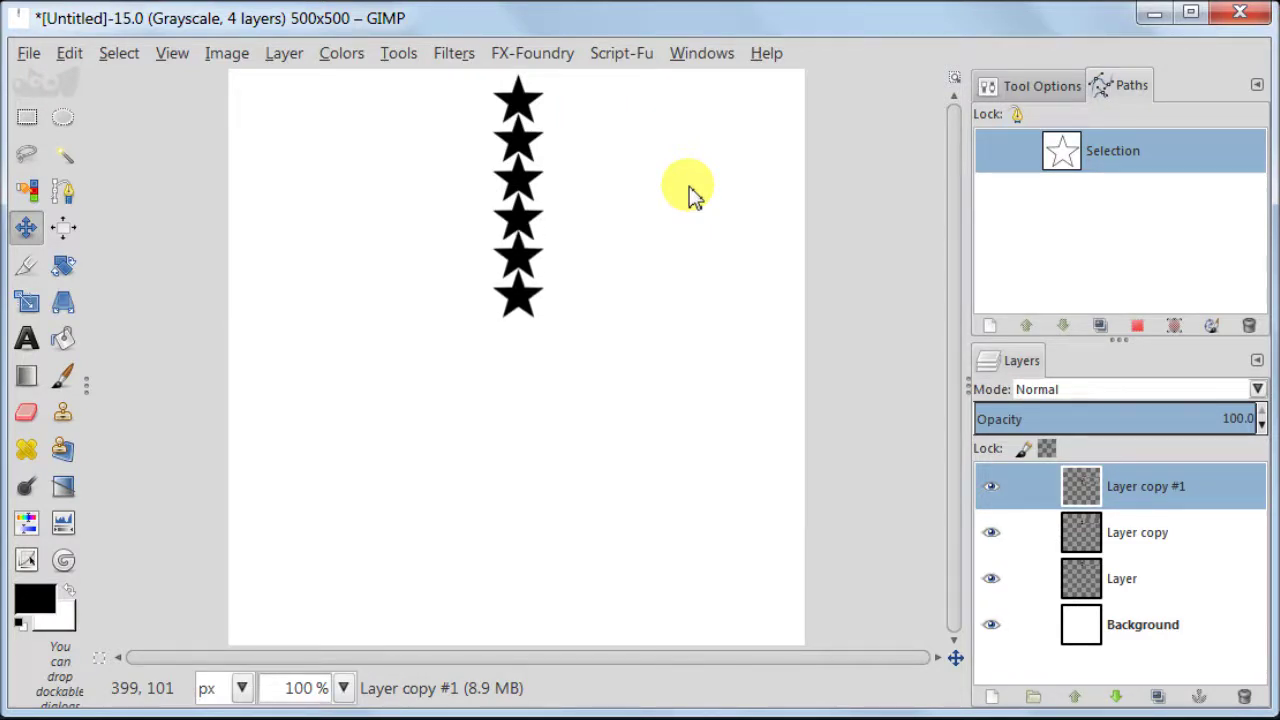
{"action": "key", "text": "Down"}
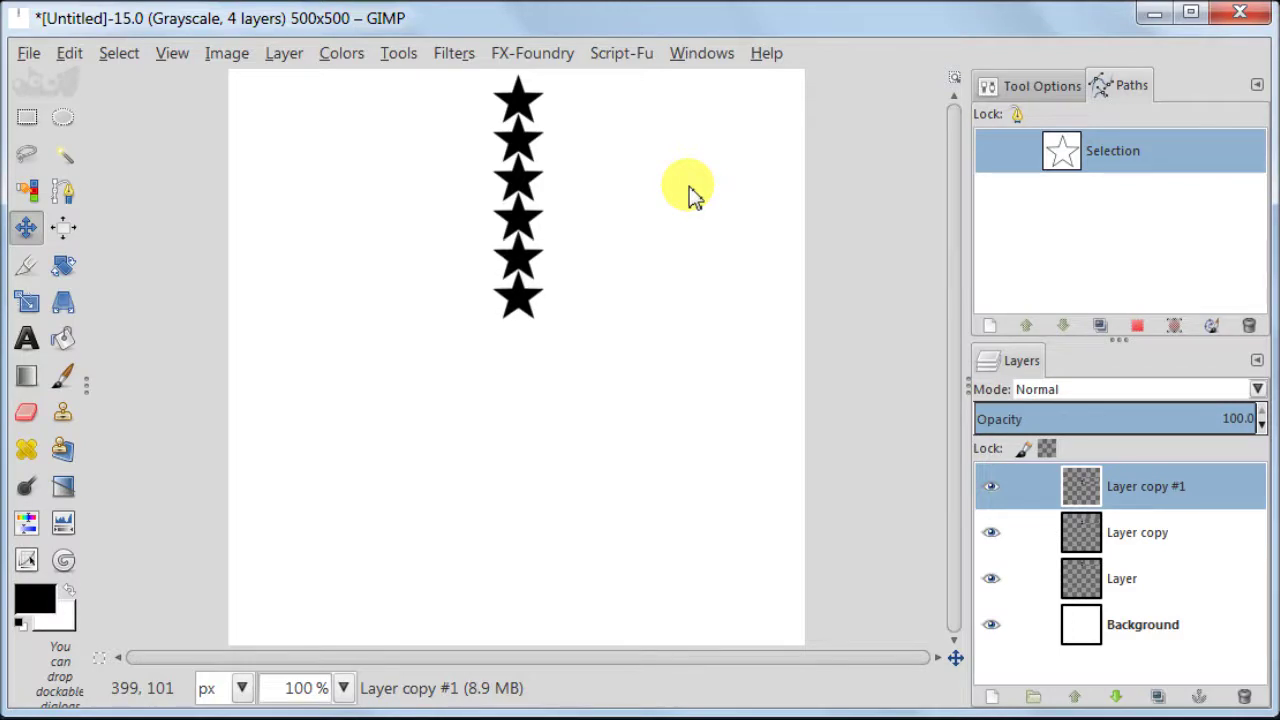
{"action": "left_click", "coordinate": [1158, 696]}
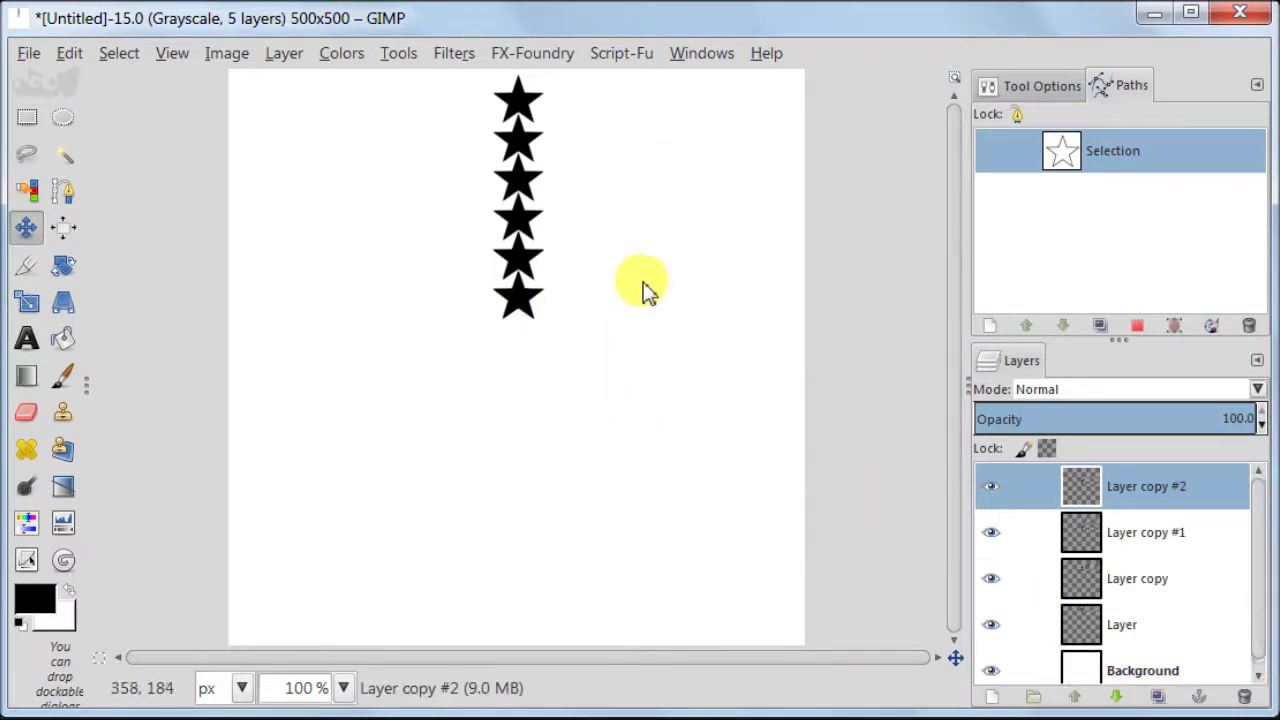
{"action": "key", "text": "Down"}
{"action": "key", "text": "Down"}
{"action": "key", "text": "Down"}
{"action": "key", "text": "Down"}
{"action": "key", "text": "Down"}
{"action": "key", "text": "Down"}
{"action": "key", "text": "Down"}
{"action": "key", "text": "Down"}
{"action": "key", "text": "Down"}
{"action": "key", "text": "Down"}
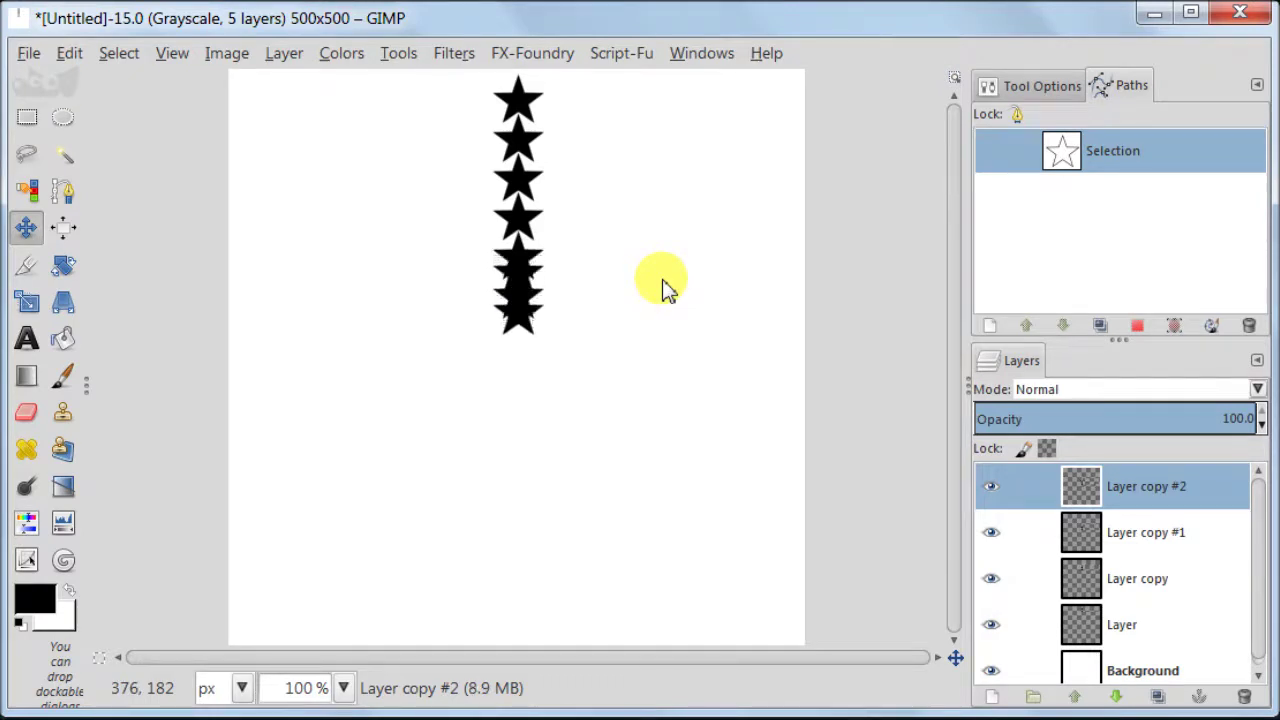
{"action": "key", "text": "Down"}
{"action": "key", "text": "Down"}
{"action": "key", "text": "Down"}
{"action": "key", "text": "Down"}
{"action": "key", "text": "Down"}
{"action": "key", "text": "Down"}
{"action": "key", "text": "Down"}
{"action": "key", "text": "Down"}
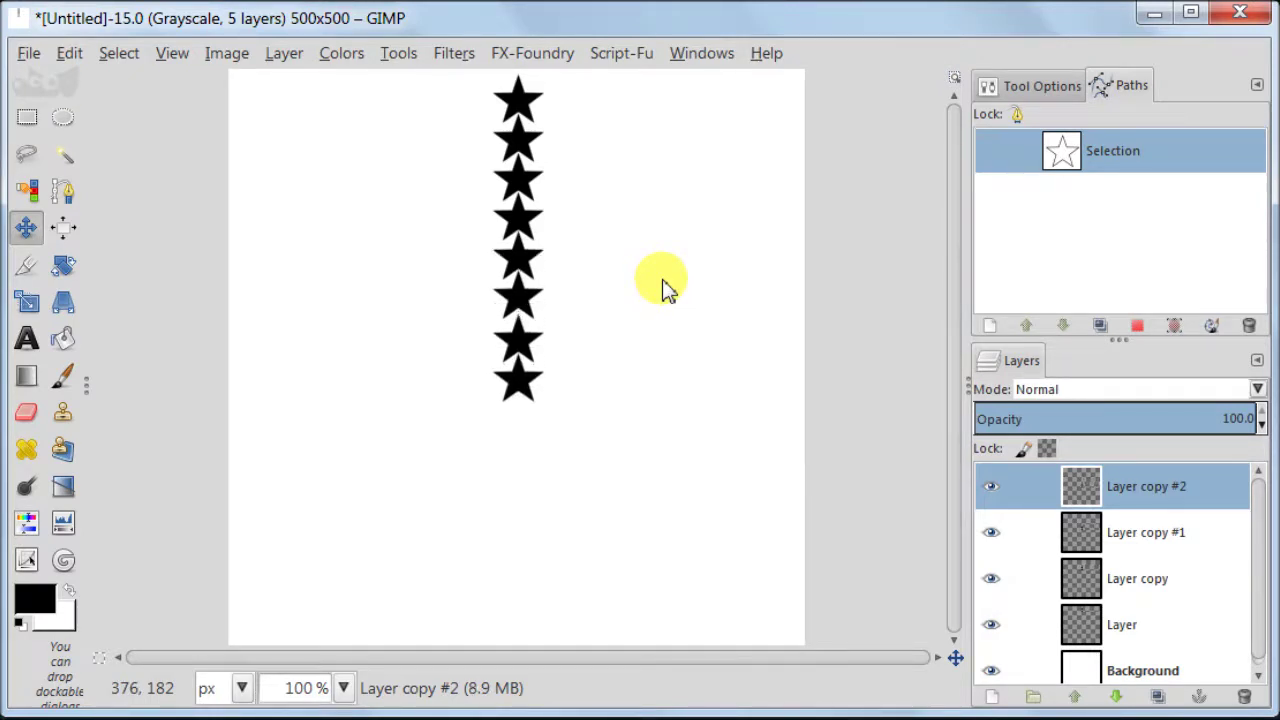
{"action": "key", "text": "Up"}
{"action": "key", "text": "Up"}
{"action": "key", "text": "Up"}
{"action": "key", "text": "Up"}
{"action": "key", "text": "Up"}
{"action": "key", "text": "Up"}
{"action": "key", "text": "Up"}
{"action": "key", "text": "Up"}
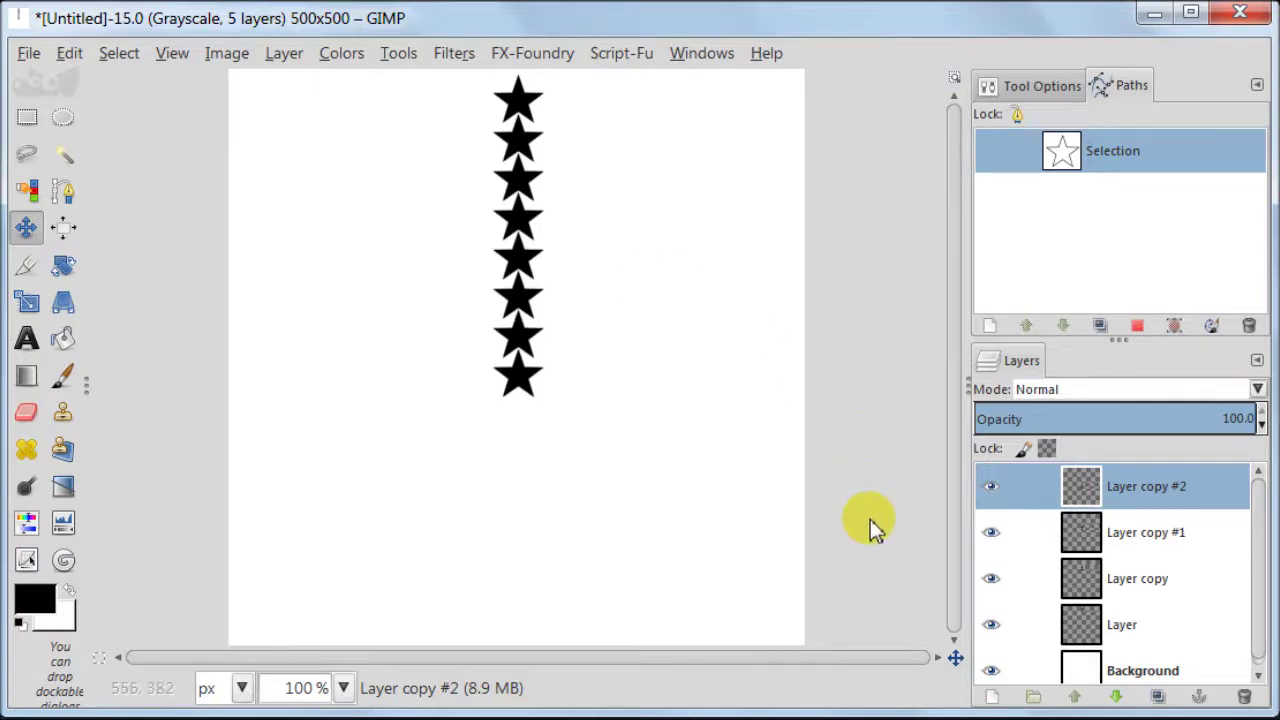
Add two final star copies at the bottom, completing a twelve-star column
{"action": "left_click", "coordinate": [1157, 697]}
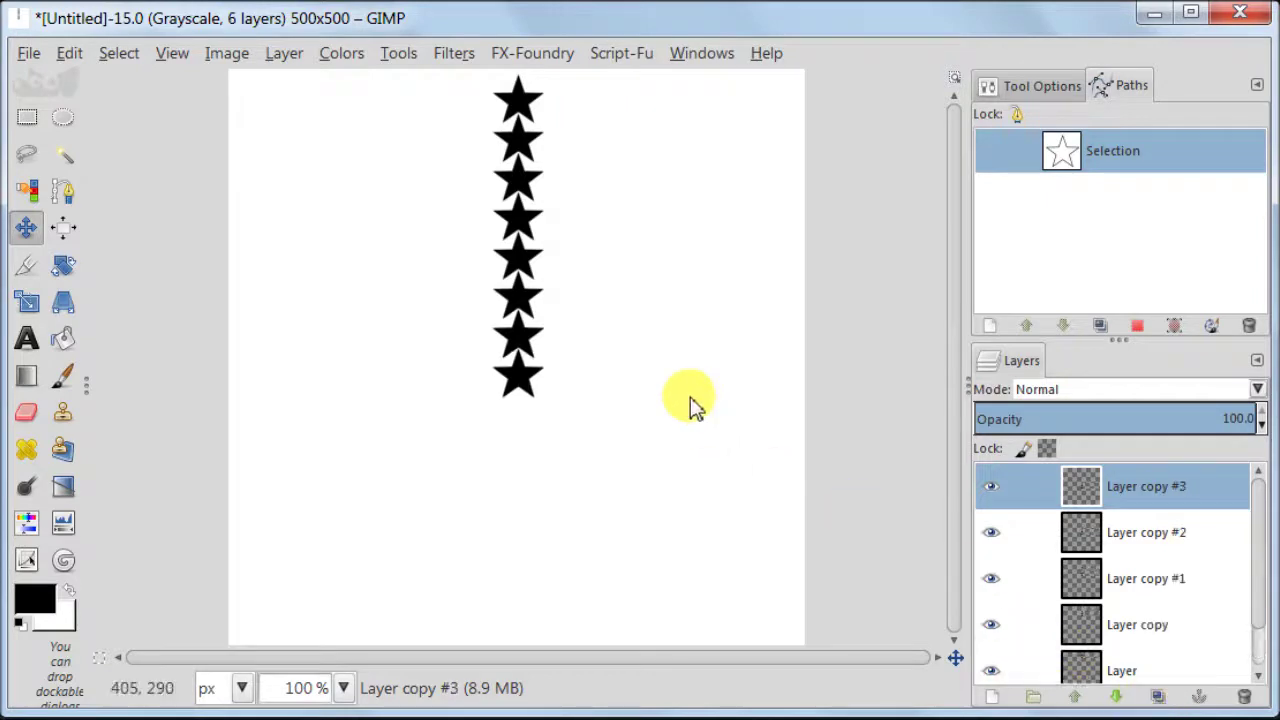
{"action": "left_click", "coordinate": [543, 346]}
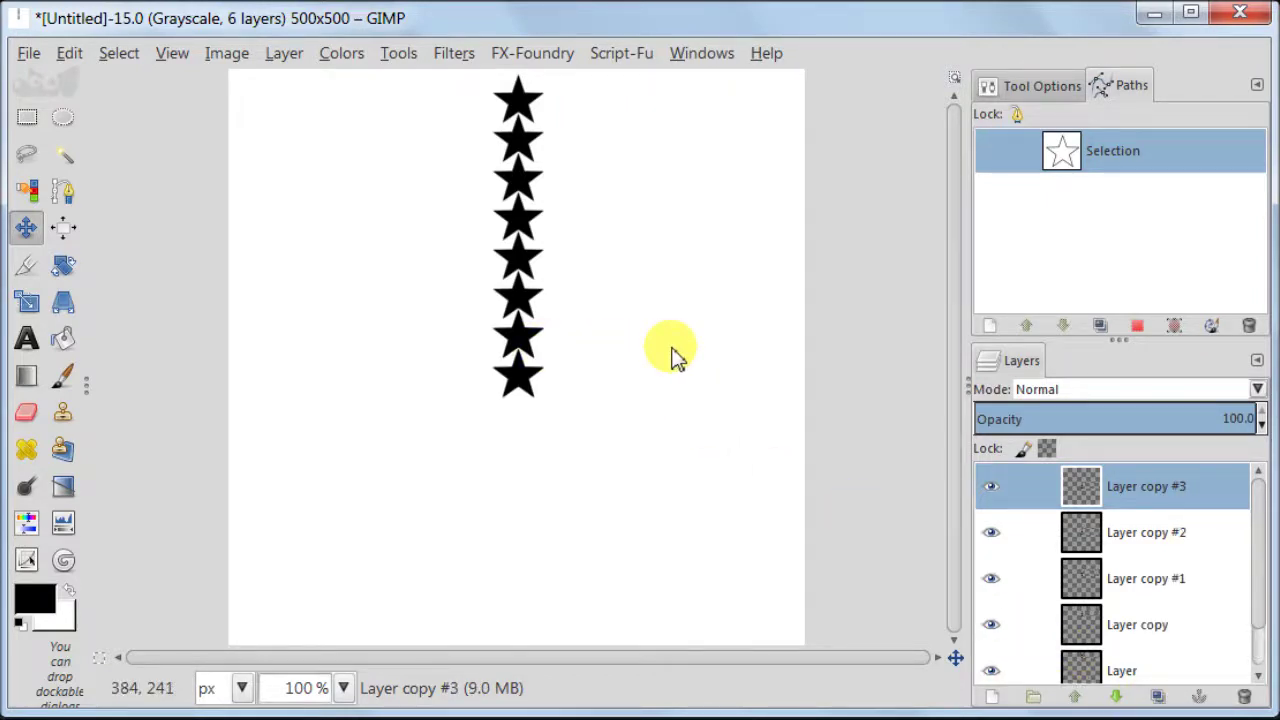
{"action": "key", "text": "Down"}
{"action": "key", "text": "Down"}
{"action": "key", "text": "Down"}
{"action": "key", "text": "Down"}
{"action": "key", "text": "Down"}
{"action": "key", "text": "Down"}
{"action": "key", "text": "Down"}
{"action": "key", "text": "Down"}
{"action": "key", "text": "Down"}
{"action": "key", "text": "Down"}
{"action": "key", "text": "Down"}
{"action": "key", "text": "Down"}
{"action": "key", "text": "Down"}
{"action": "key", "text": "Down"}
{"action": "key", "text": "Down"}
{"action": "key", "text": "Down"}
{"action": "key", "text": "Down"}
{"action": "key", "text": "Down"}
{"action": "key", "text": "Down"}
{"action": "key", "text": "Down"}
{"action": "key", "text": "Down"}
{"action": "key", "text": "Down"}
{"action": "key", "text": "Down"}
{"action": "key", "text": "Down"}
{"action": "key", "text": "Down"}
{"action": "key", "text": "Down"}
{"action": "key", "text": "Down"}
{"action": "key", "text": "Down"}
{"action": "key", "text": "Down"}
{"action": "key", "text": "Down"}
{"action": "key", "text": "Down"}
{"action": "key", "text": "Down"}
{"action": "key", "text": "Down"}
{"action": "key", "text": "Down"}
{"action": "key", "text": "Down"}
{"action": "key", "text": "Down"}
{"action": "key", "text": "Down"}
{"action": "key", "text": "Down"}
{"action": "key", "text": "Down"}
{"action": "key", "text": "Down"}
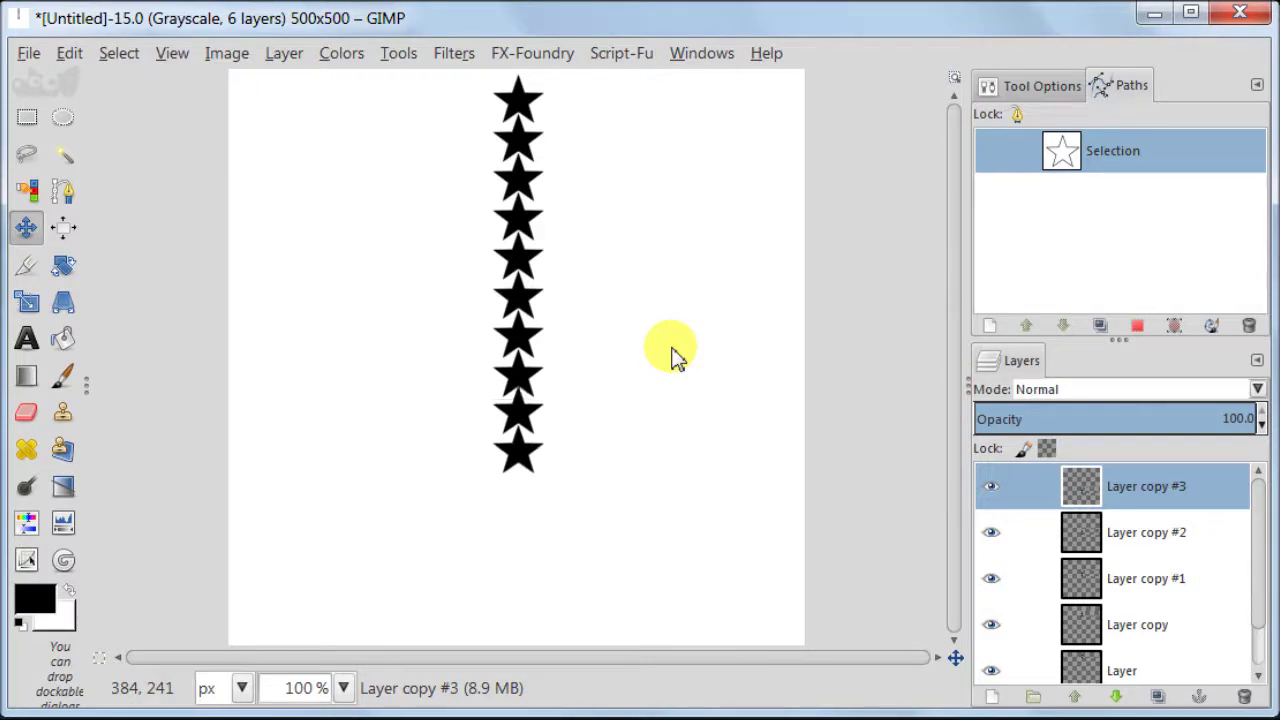
{"action": "key", "text": "Down"}
{"action": "key", "text": "Down"}
{"action": "key", "text": "Down"}
{"action": "key", "text": "Down"}
{"action": "key", "text": "Down"}
{"action": "left_click", "coordinate": [1158, 696]}
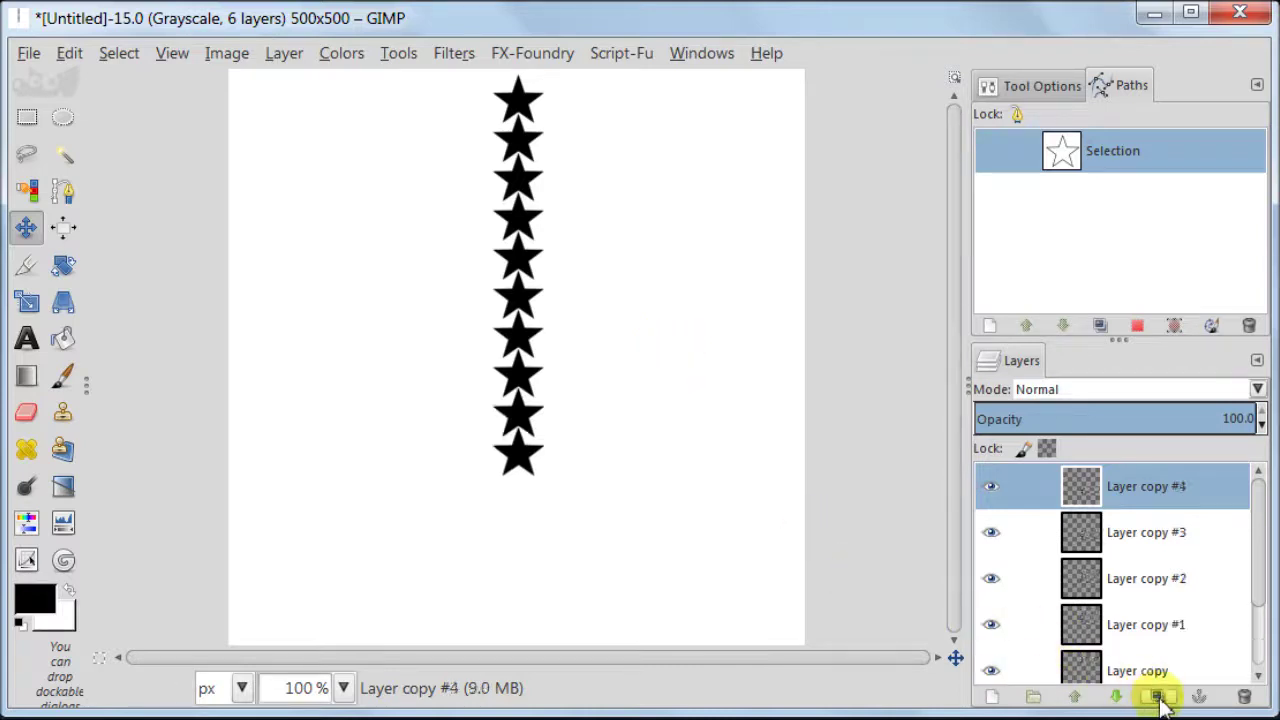
{"action": "key", "text": "Down"}
{"action": "key", "text": "Down"}
{"action": "key", "text": "Down"}
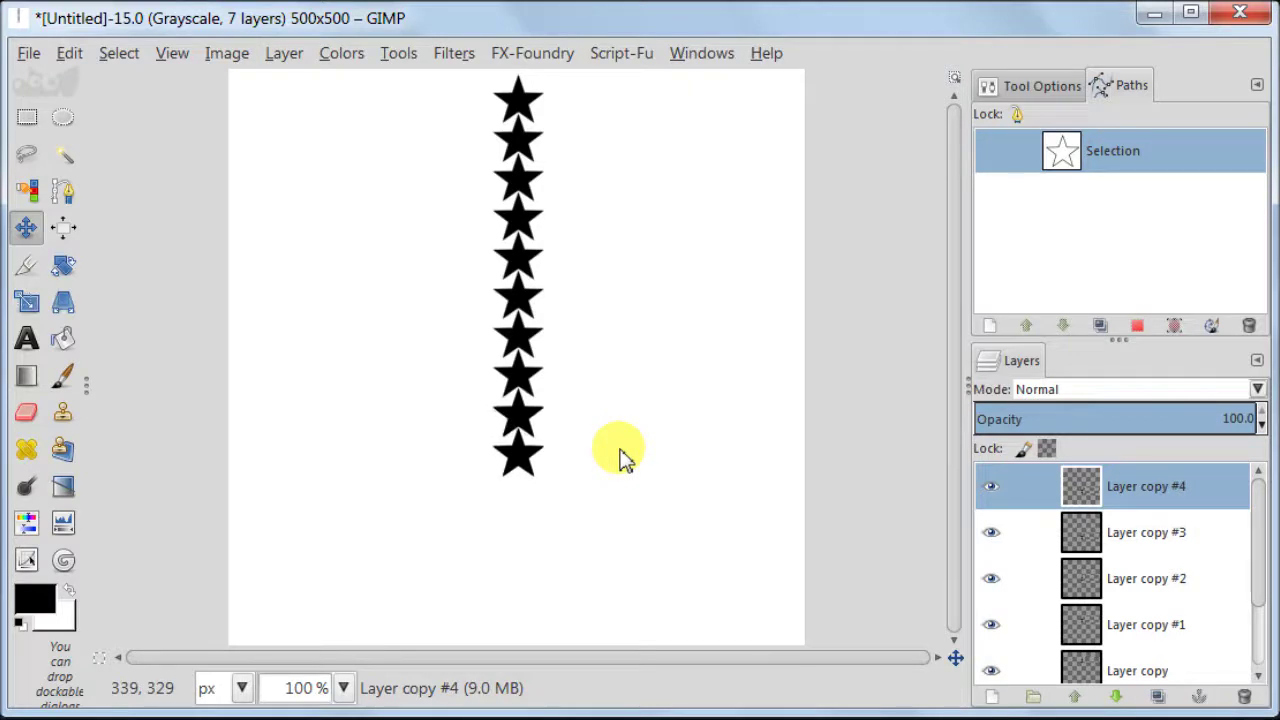
{"action": "key", "text": "Down"}
{"action": "key", "text": "Down"}
{"action": "key", "text": "Down"}
{"action": "key", "text": "Down"}
{"action": "key", "text": "Down"}
{"action": "key", "text": "Down"}
{"action": "key", "text": "Down"}
{"action": "key", "text": "Down"}
{"action": "key", "text": "Down"}
{"action": "key", "text": "Down"}
{"action": "key", "text": "Down"}
{"action": "key", "text": "Down"}
{"action": "key", "text": "Down"}
{"action": "key", "text": "Down"}
{"action": "key", "text": "Down"}
{"action": "key", "text": "Down"}
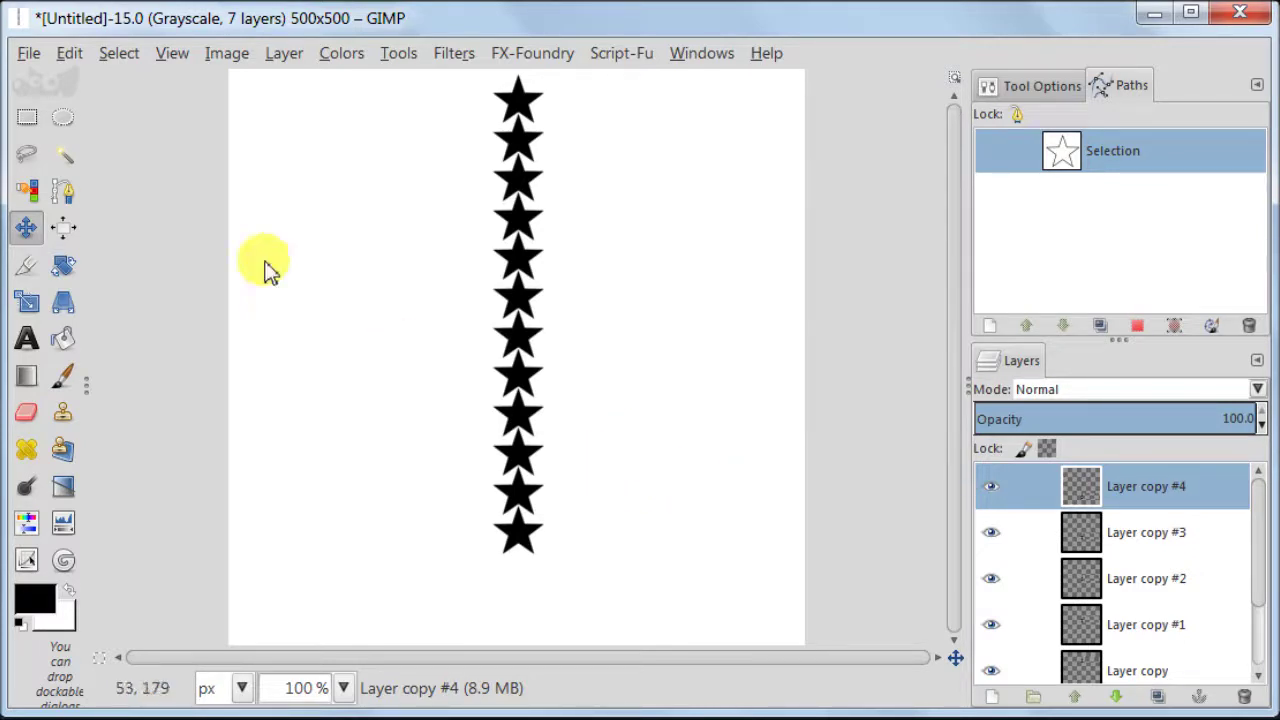
Flatten the image, convert it to grayscale, and autocrop it to the 45x417 star strip
{"action": "left_click", "coordinate": [227, 56]}
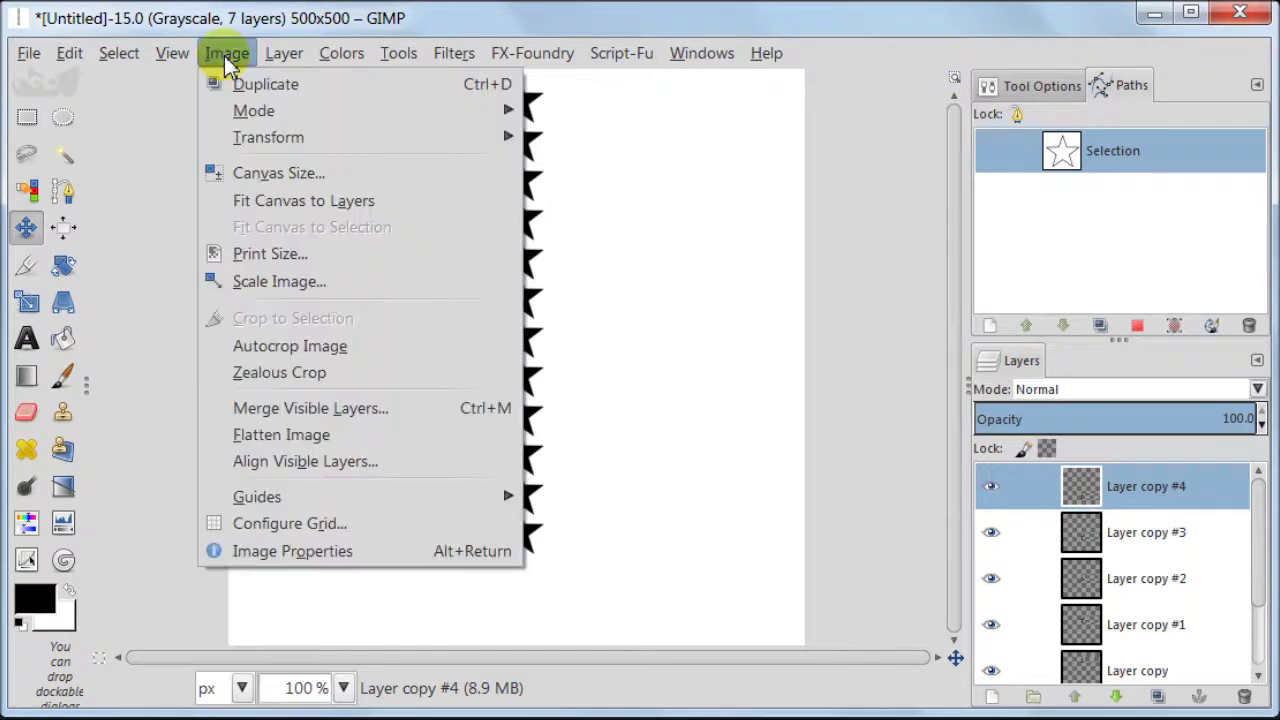
{"action": "left_click", "coordinate": [218, 448]}
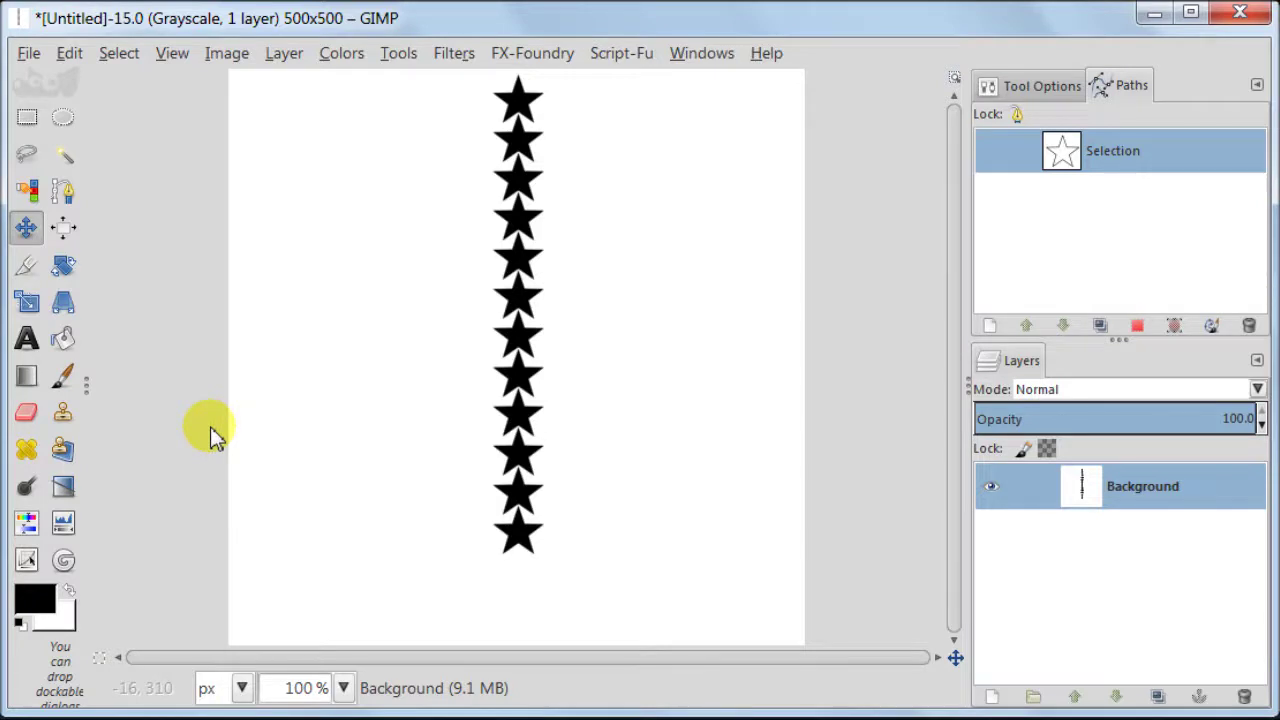
{"action": "left_click", "coordinate": [225, 58]}
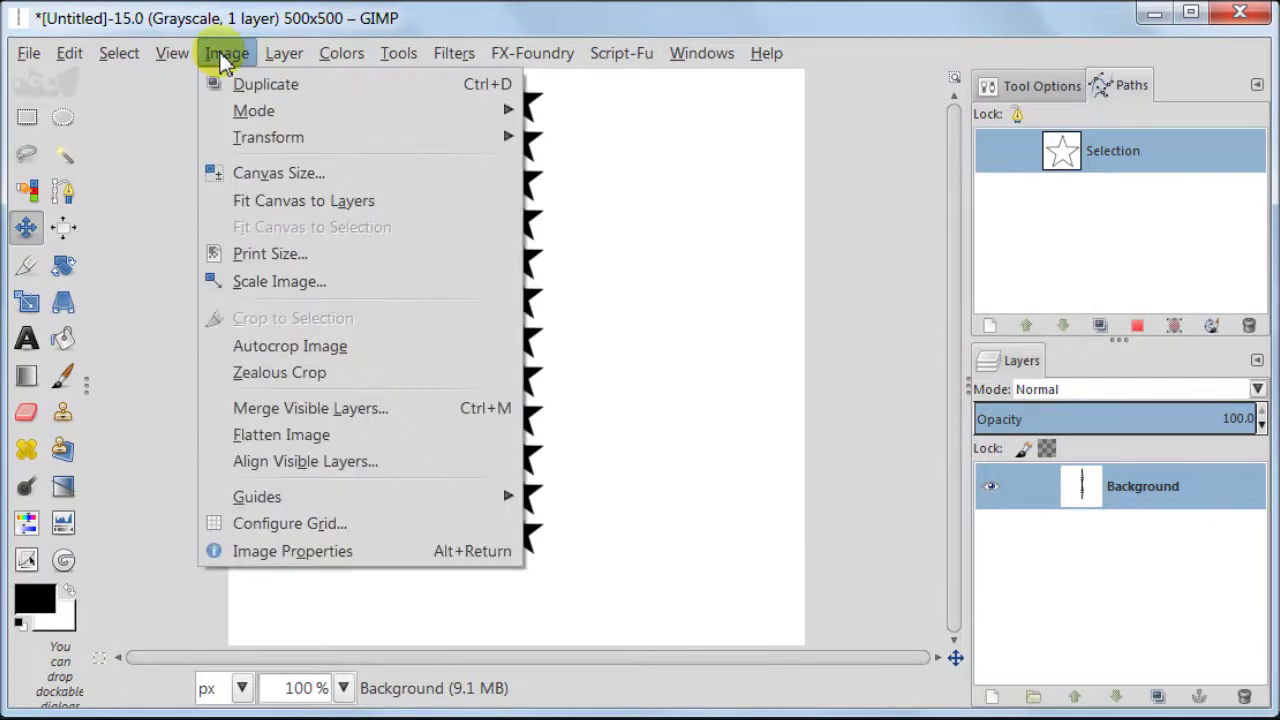
{"action": "mouse_move", "coordinate": [229, 112]}
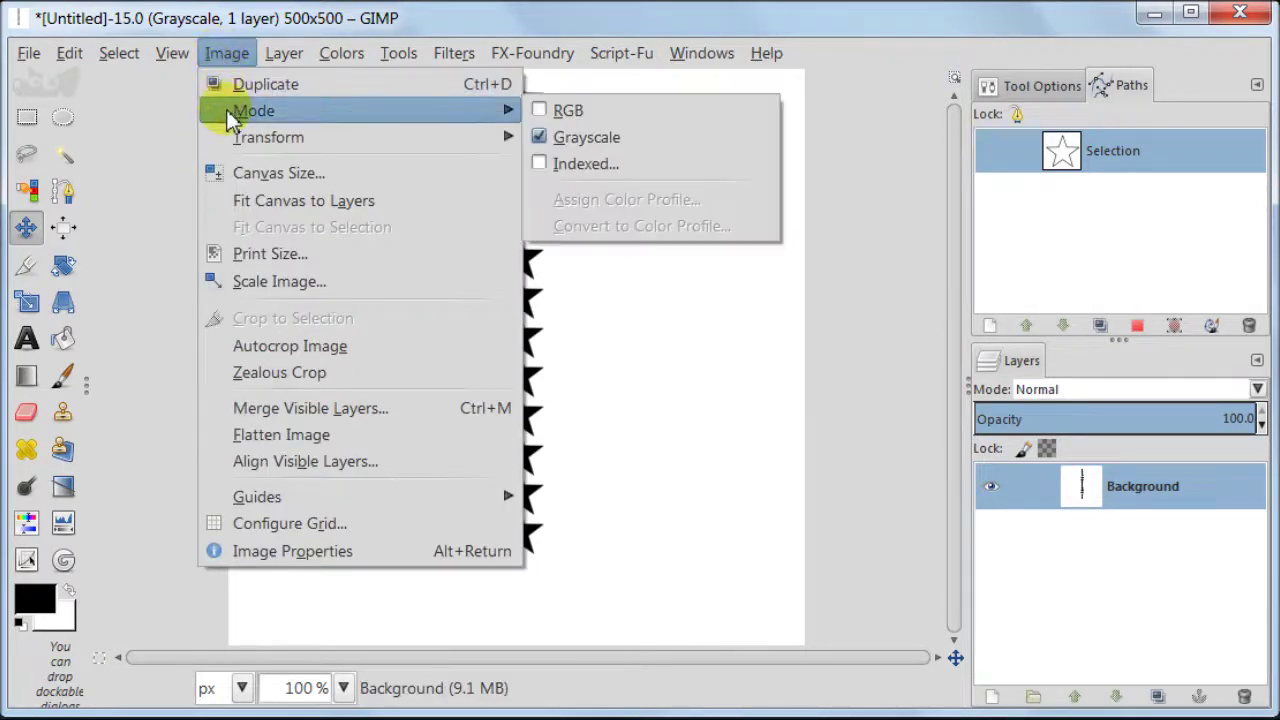
{"action": "left_click", "coordinate": [654, 142]}
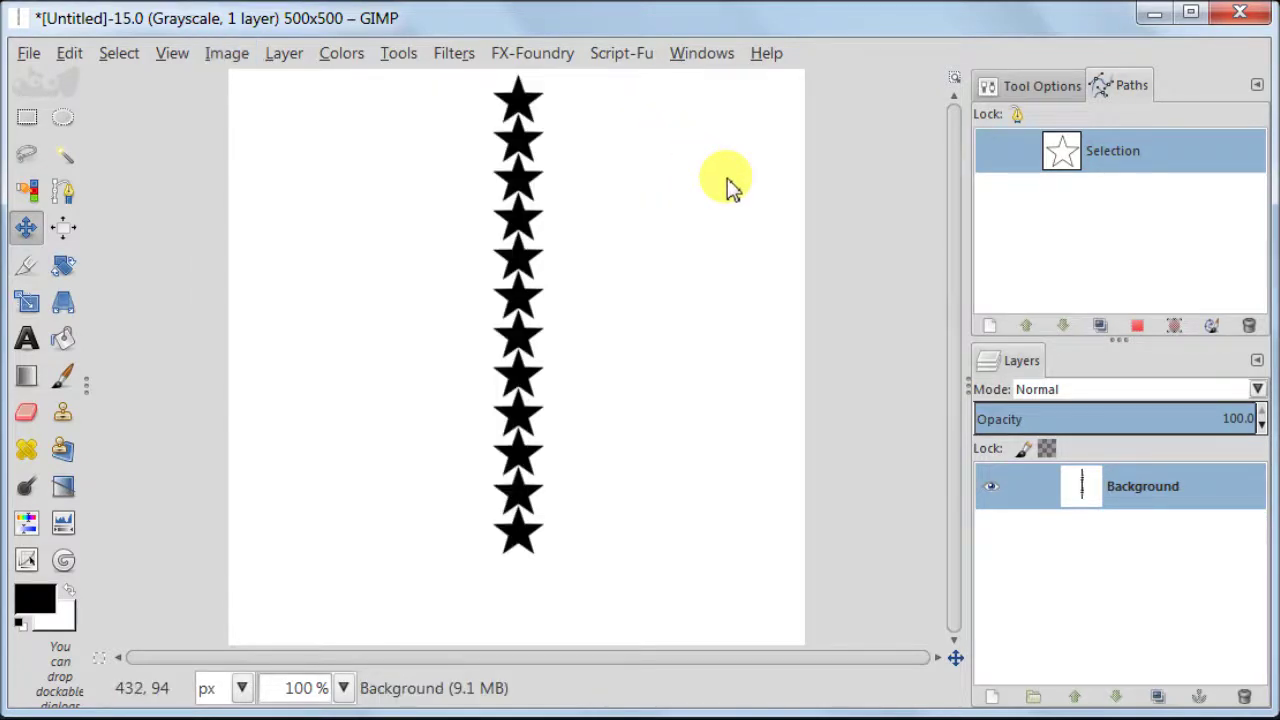
{"action": "left_click", "coordinate": [227, 55]}
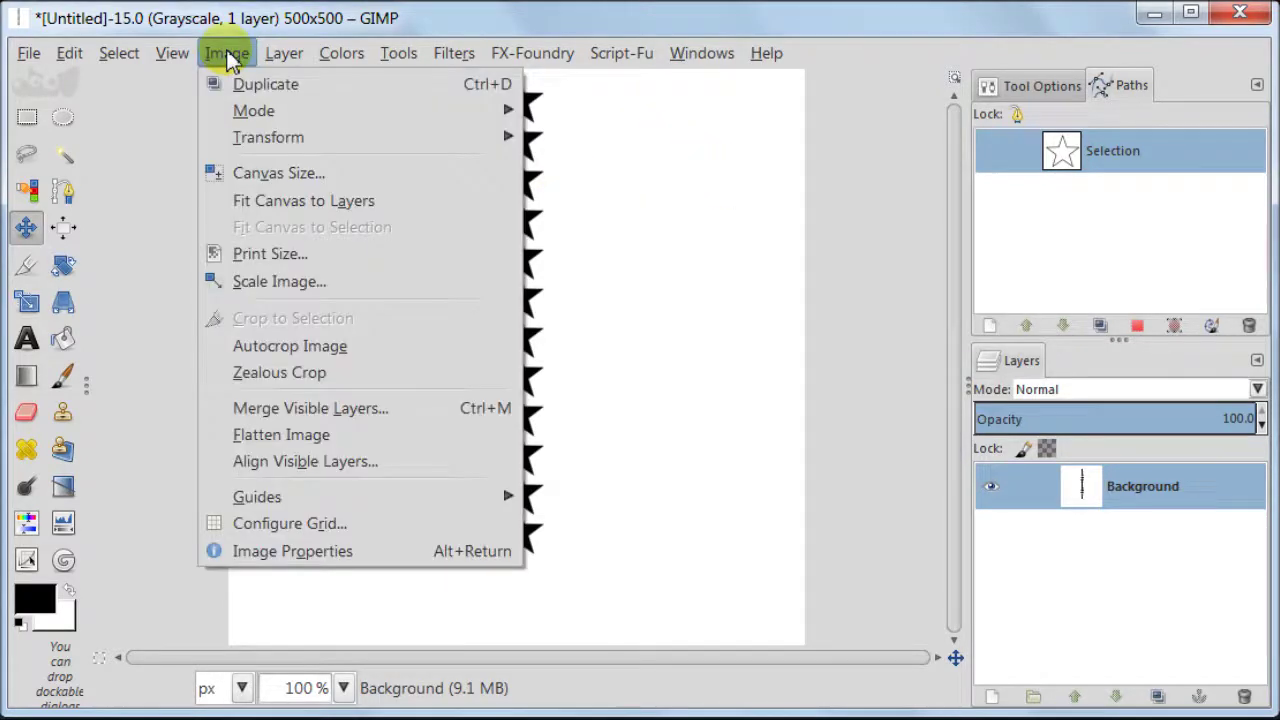
{"action": "left_click", "coordinate": [215, 354]}
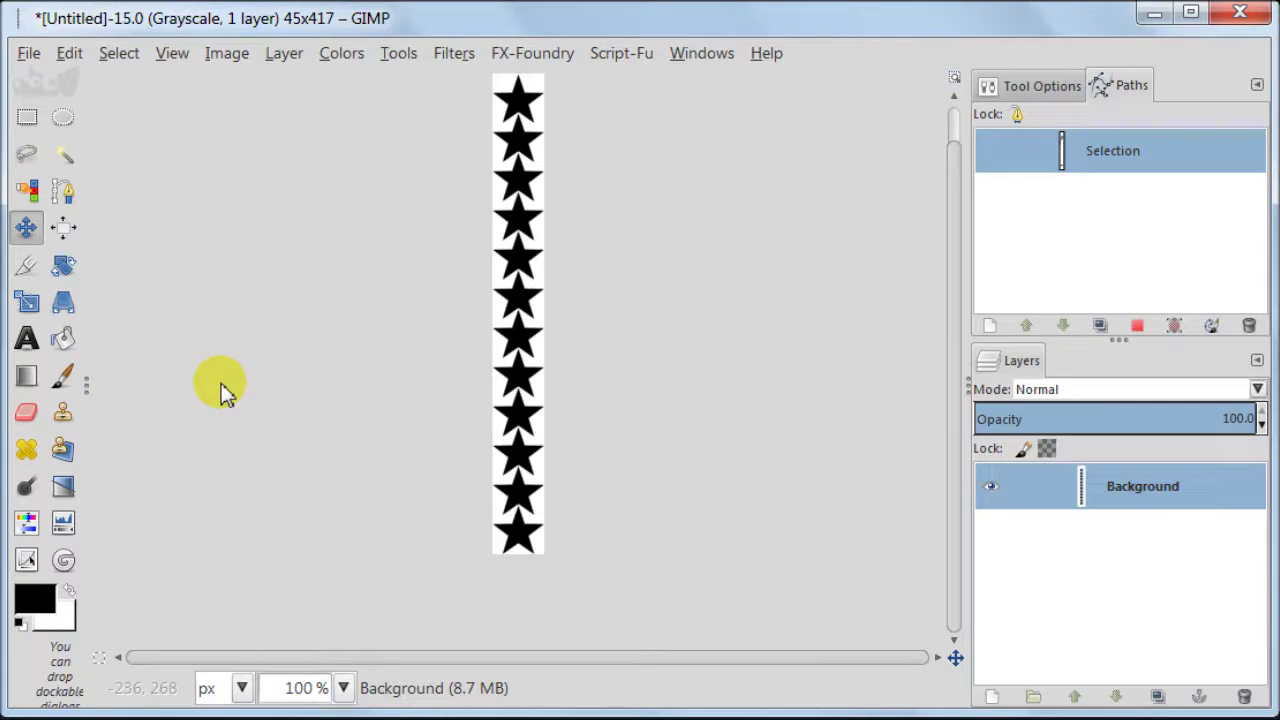
Copy the star strip and paste it as a new brush named 1111, then save it
{"action": "left_click", "coordinate": [69, 54]}
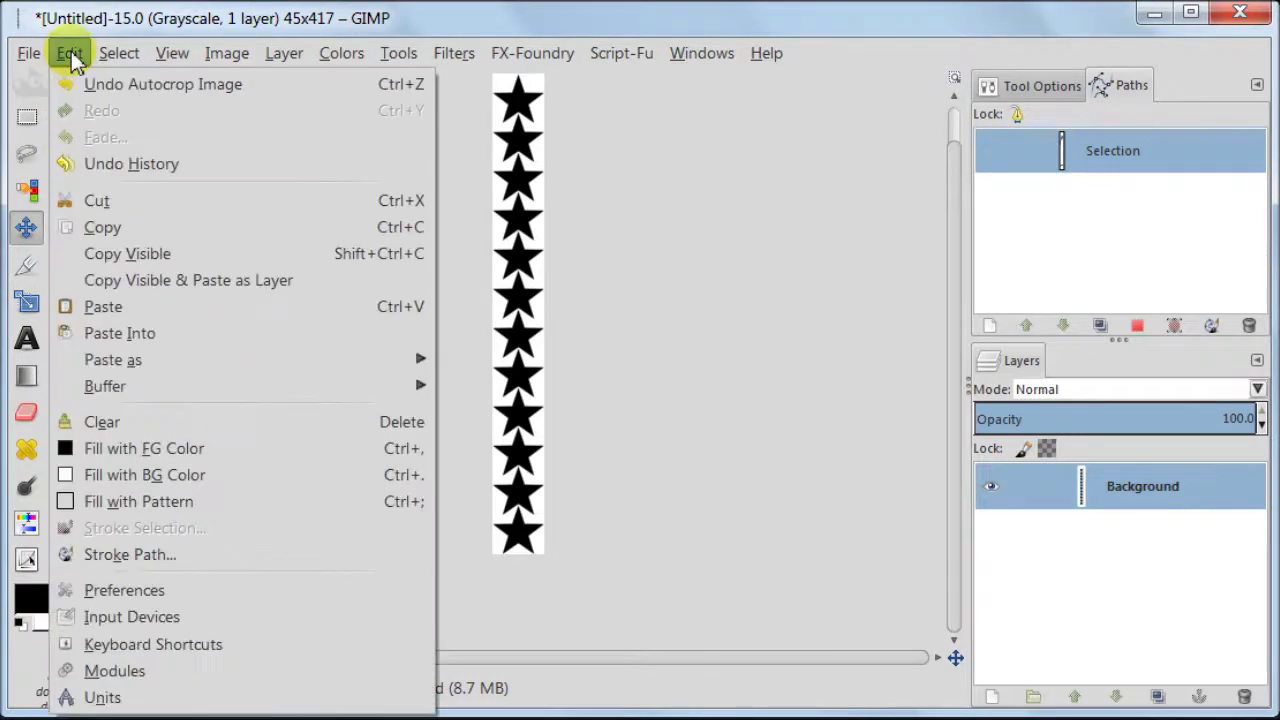
{"action": "left_click", "coordinate": [95, 229]}
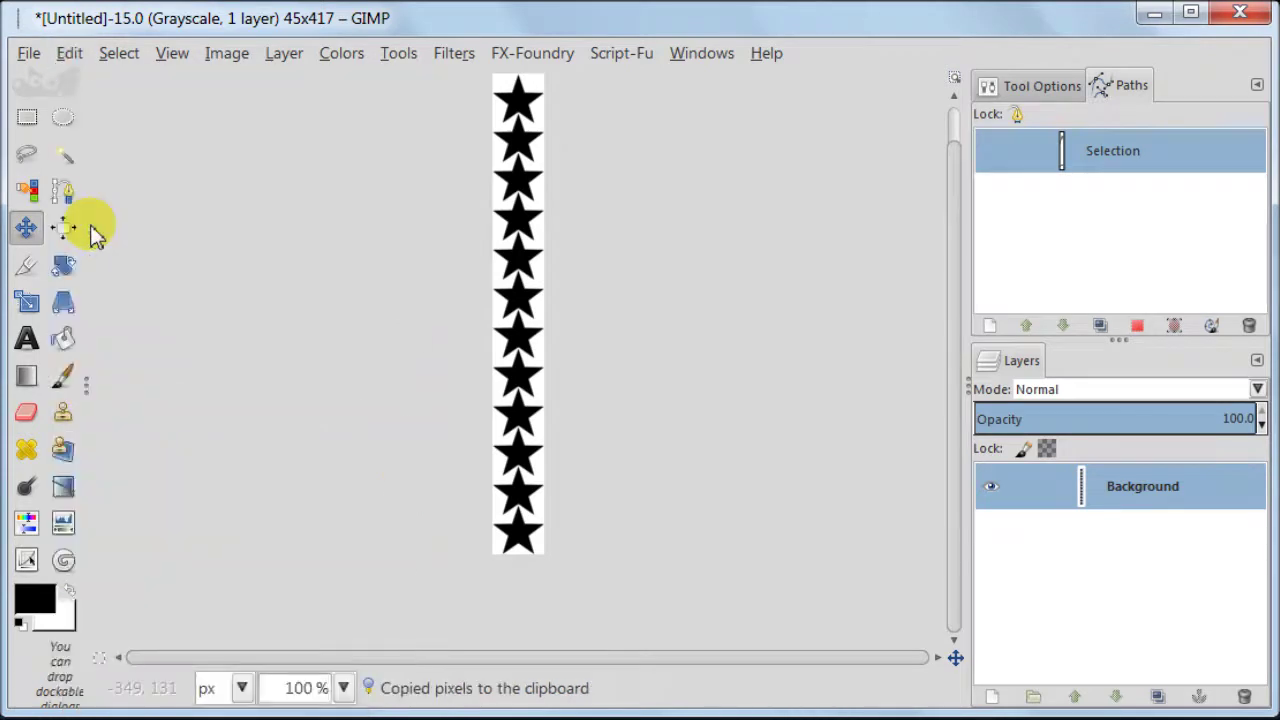
{"action": "left_click", "coordinate": [67, 53]}
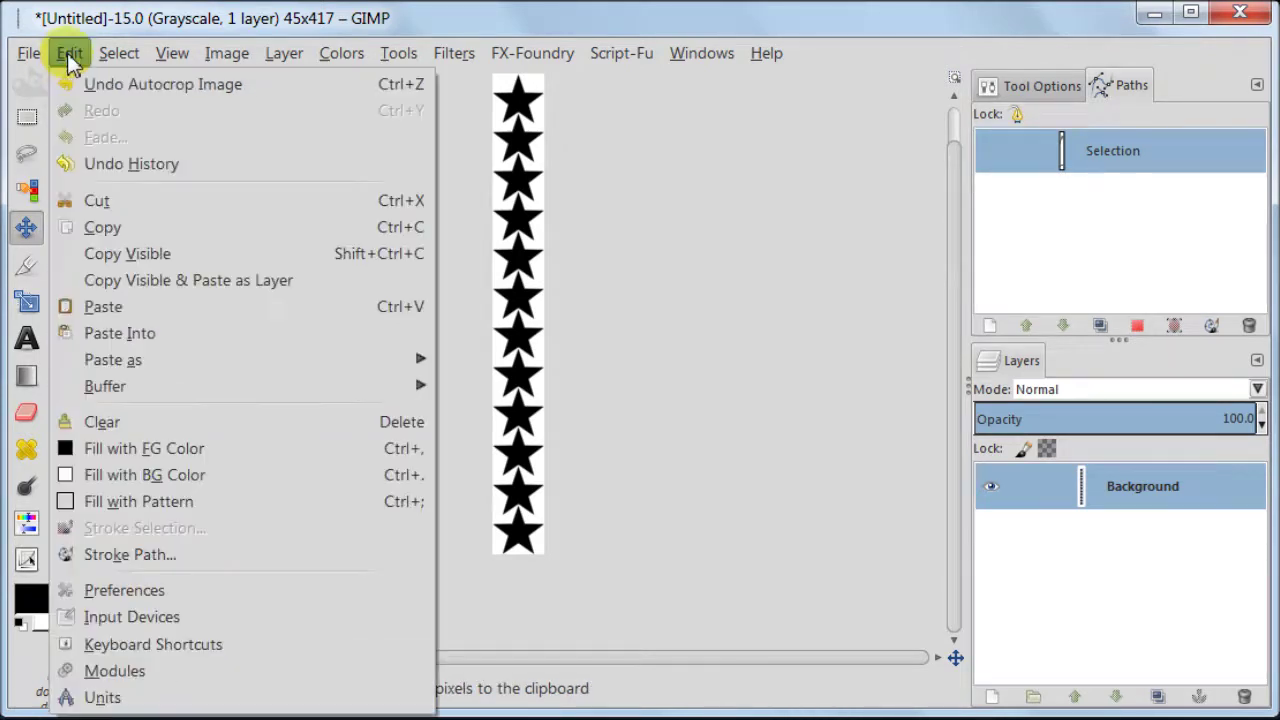
{"action": "mouse_move", "coordinate": [100, 362]}
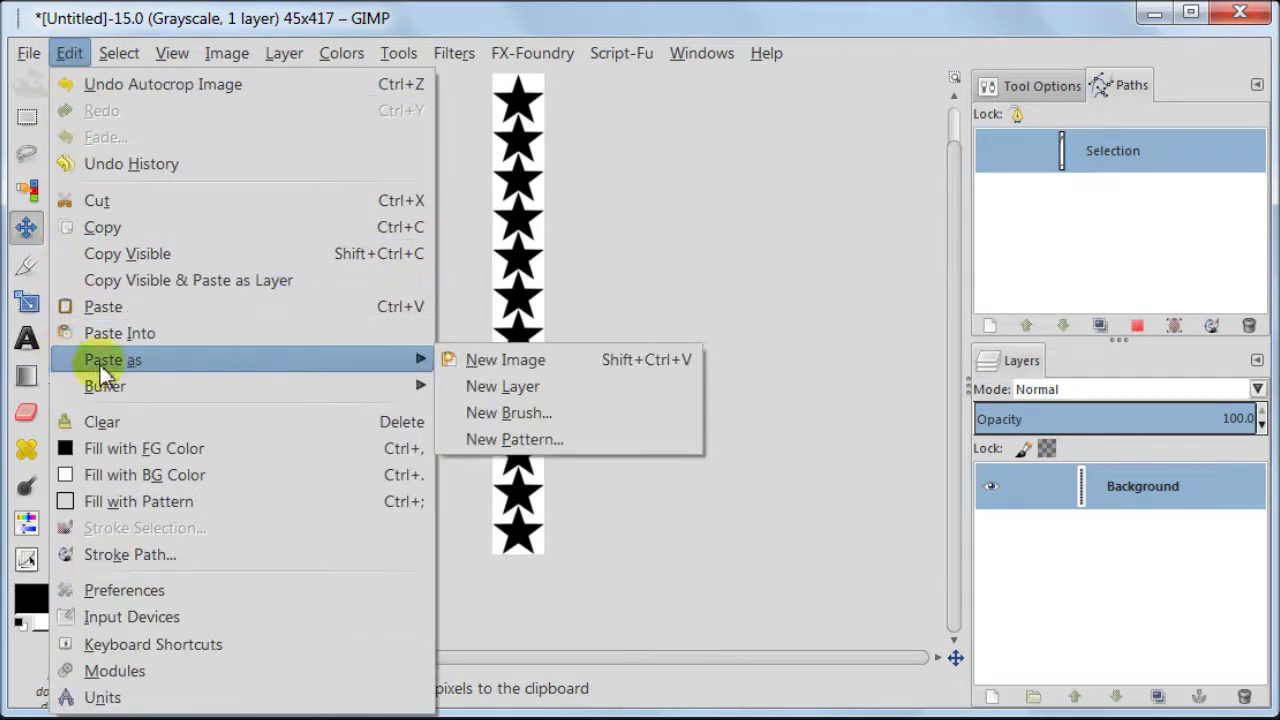
{"action": "left_click", "coordinate": [638, 418]}
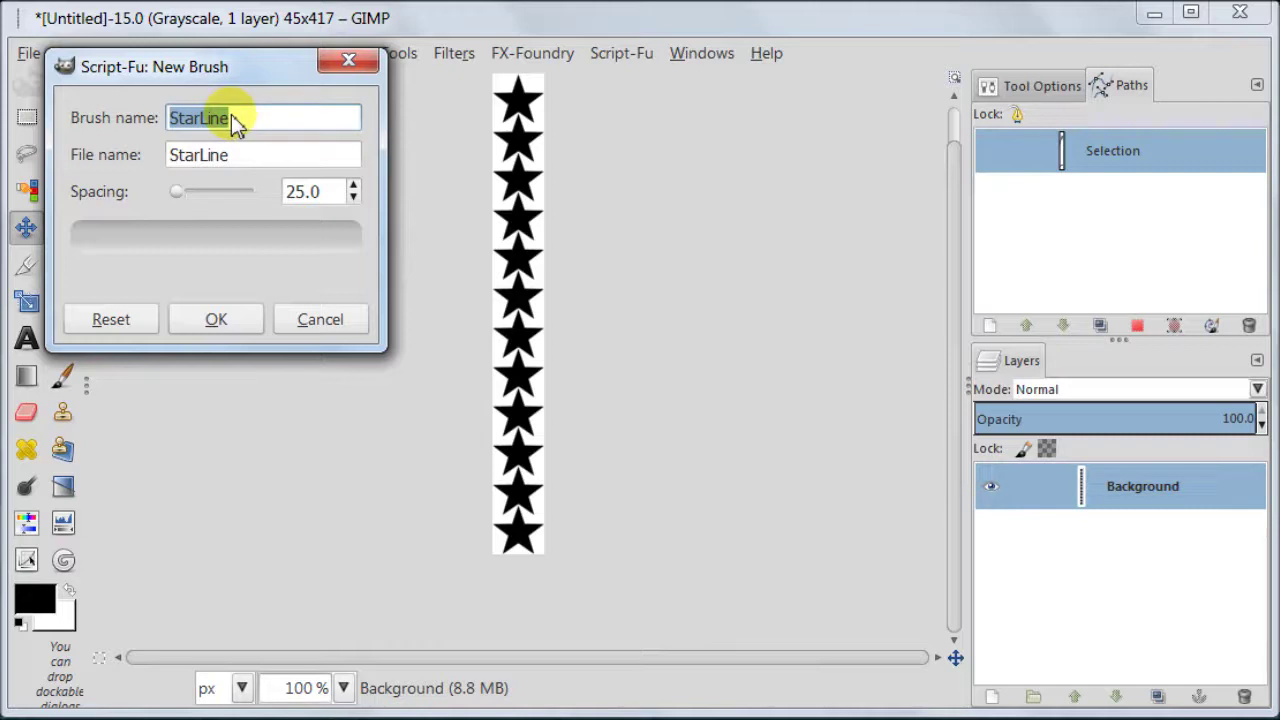
{"action": "key", "text": "BackSpace"}
{"action": "type", "text": "1111"}
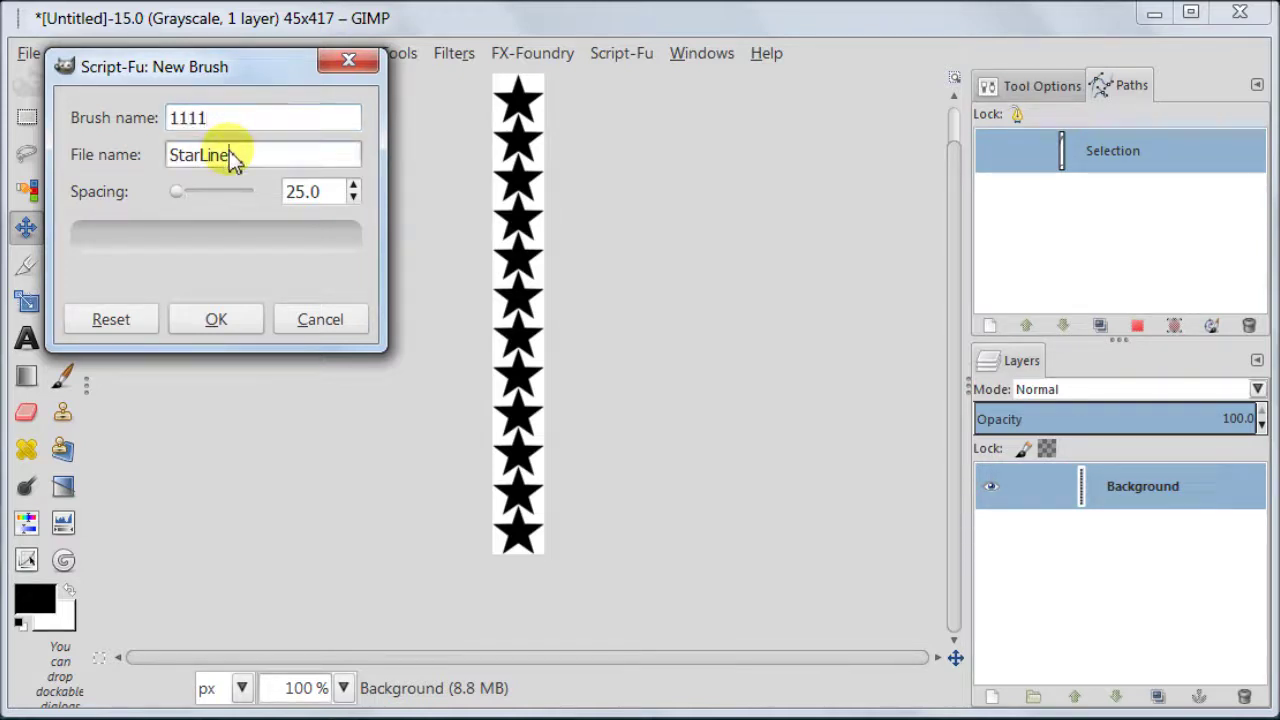
{"action": "key", "text": "Tab"}
{"action": "type", "text": "1"}
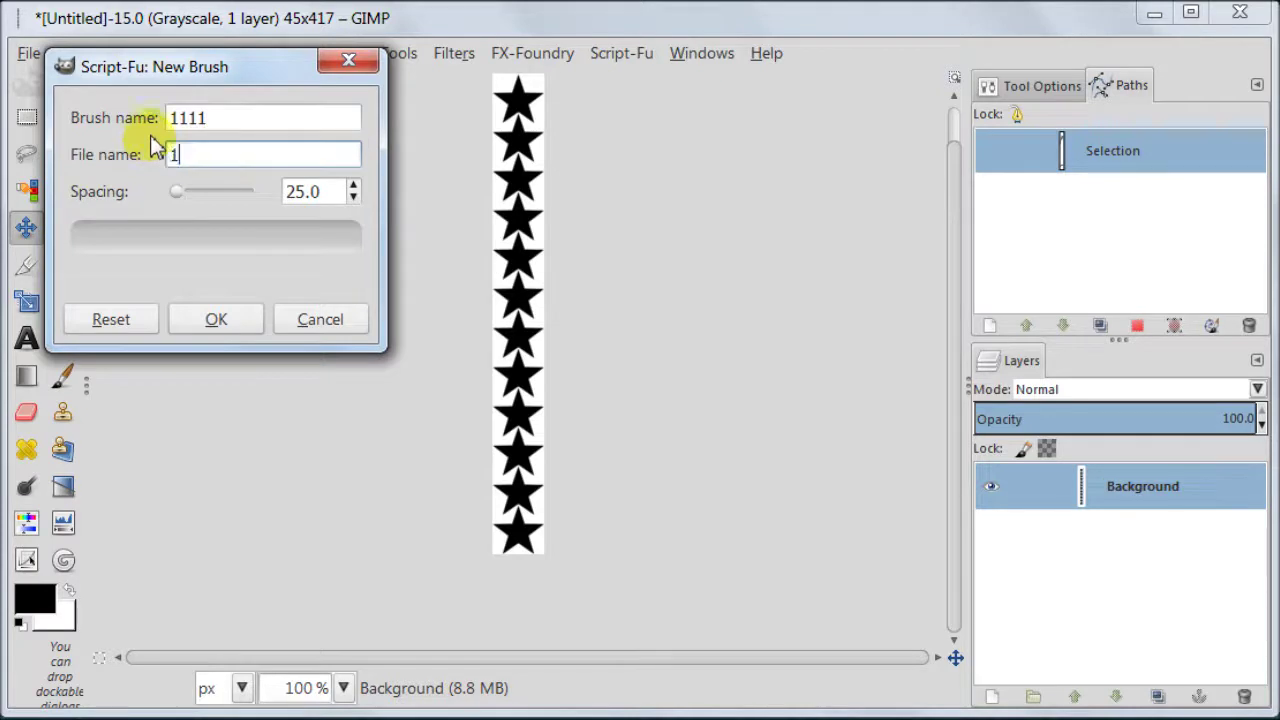
{"action": "left_click", "coordinate": [218, 318]}
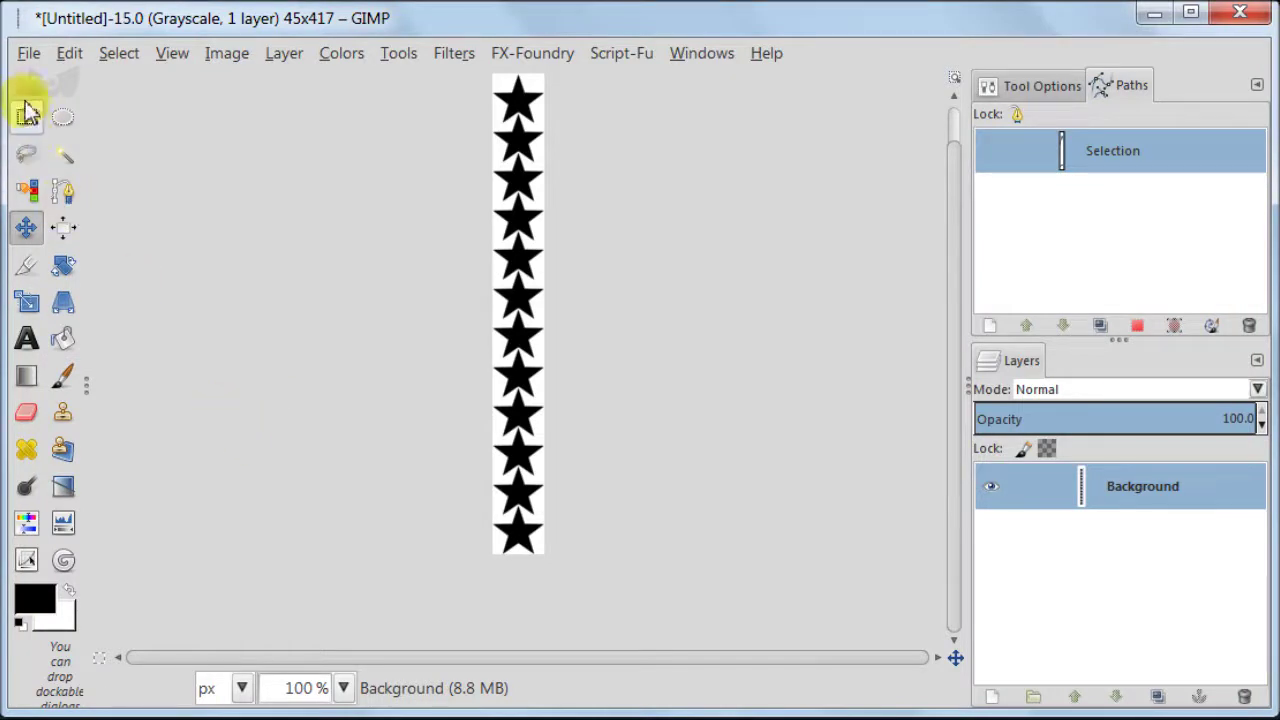
Start exporting the image to the brushes folder and clear the suggested file name
{"action": "left_click", "coordinate": [29, 55]}
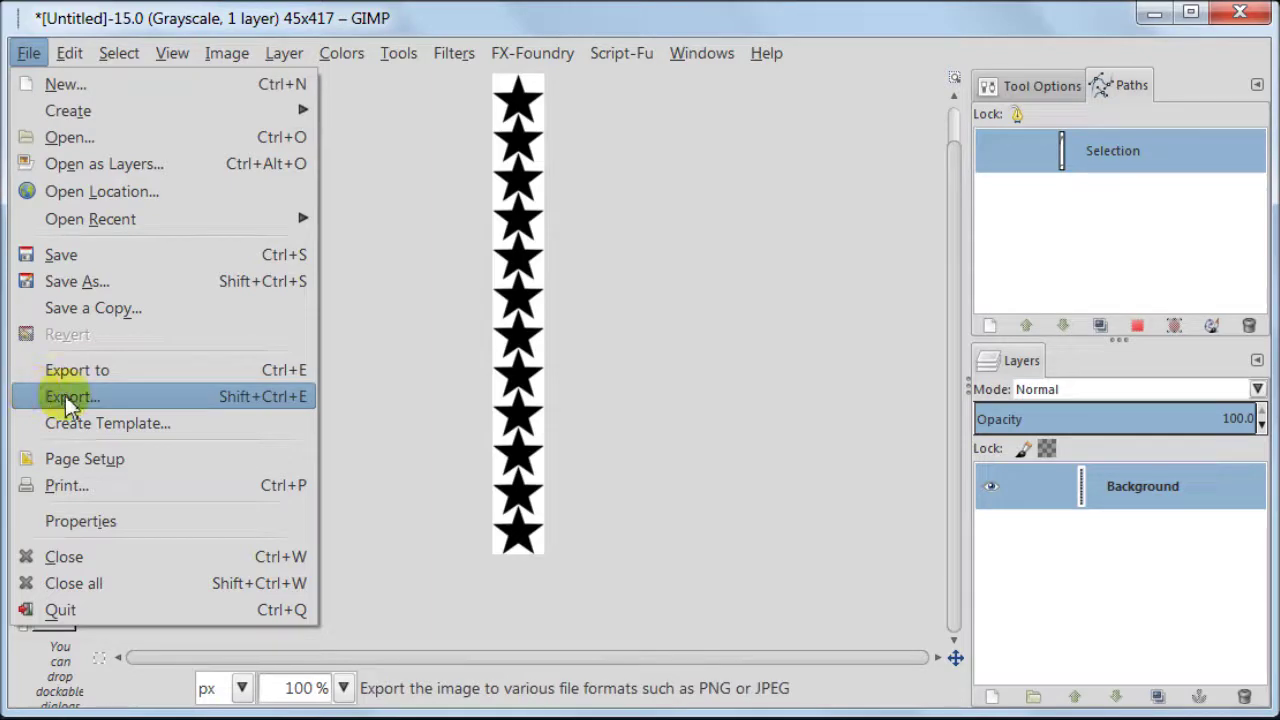
{"action": "left_click", "coordinate": [191, 403]}
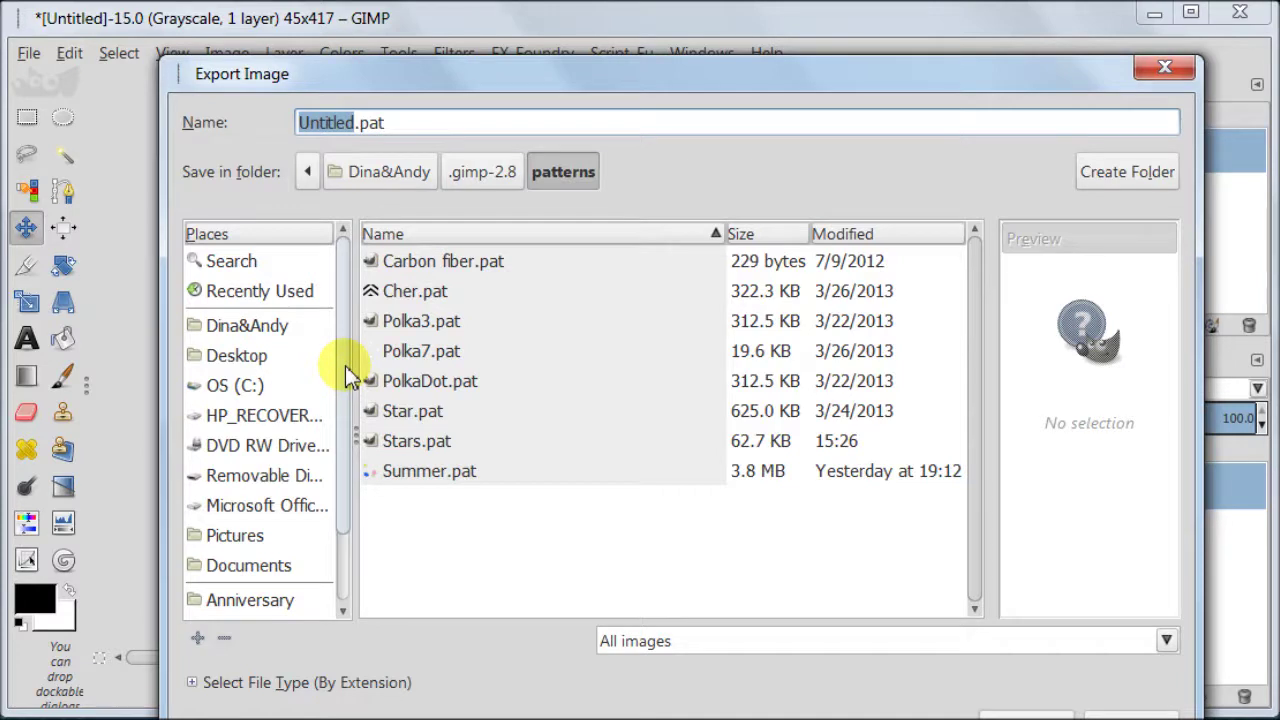
{"action": "scroll", "coordinate": [345, 375], "scroll_direction": "down", "scroll_amount": 3}
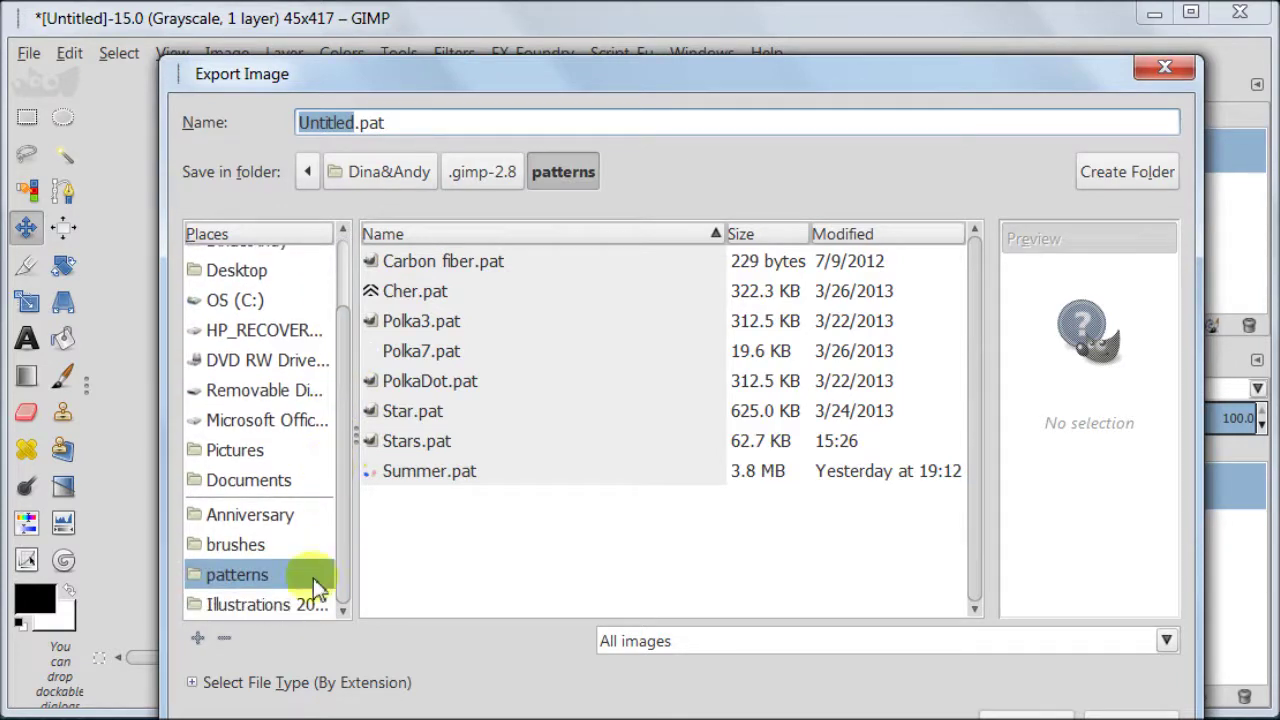
{"action": "left_click", "coordinate": [238, 549]}
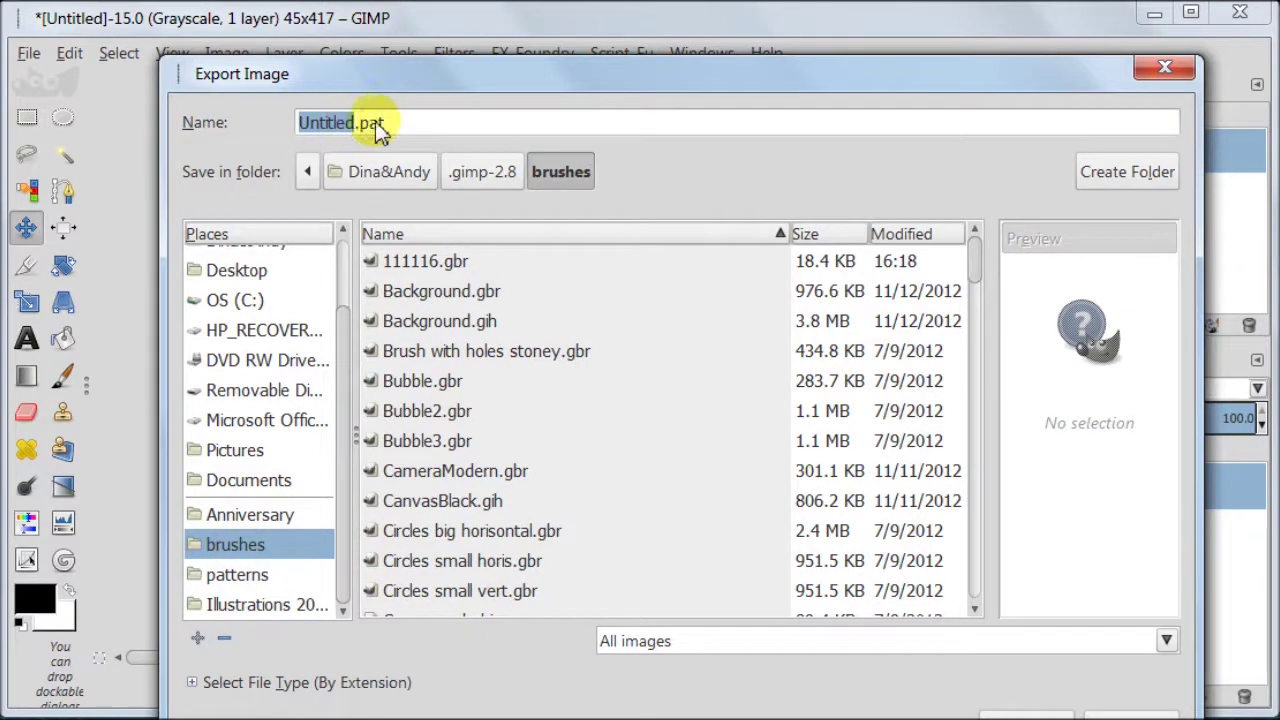
{"action": "left_click_drag", "start_coordinate": [380, 118], "coordinate": [292, 121]}
{"action": "key", "text": "BackSpace"}
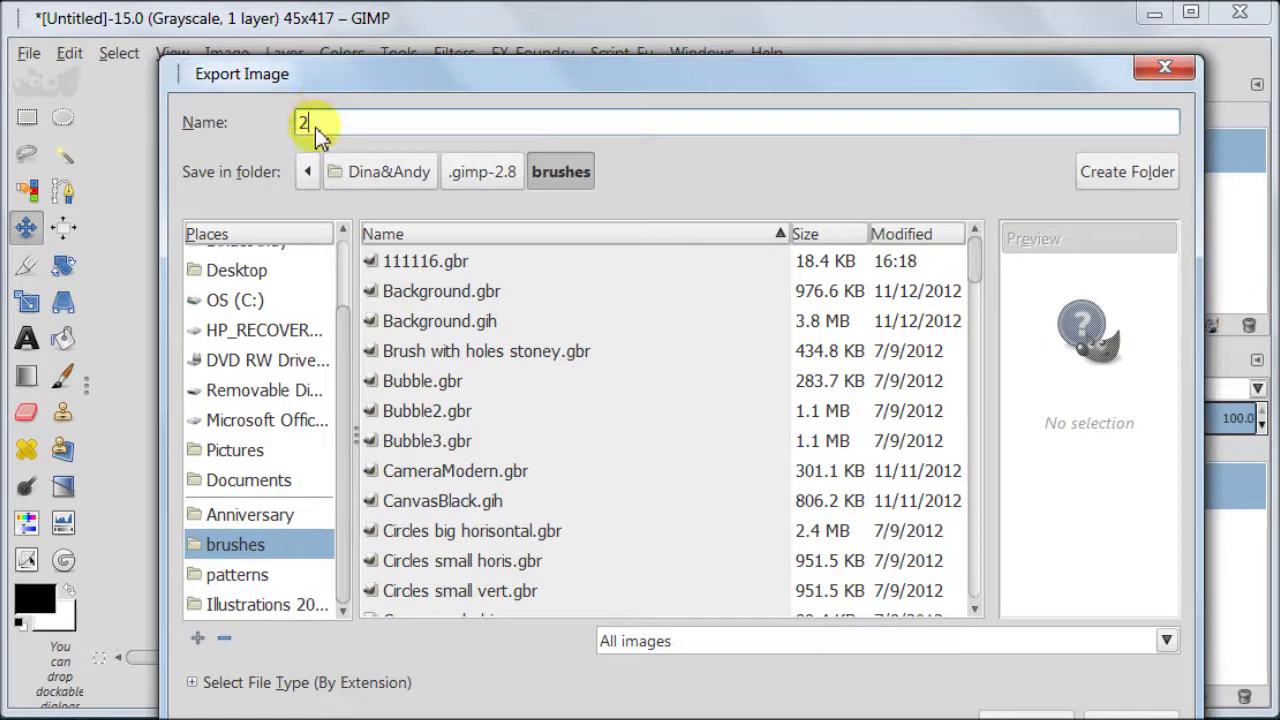
Set the export file type to GIMP brush so it saves as 2.gbr
{"action": "left_click", "coordinate": [370, 684]}
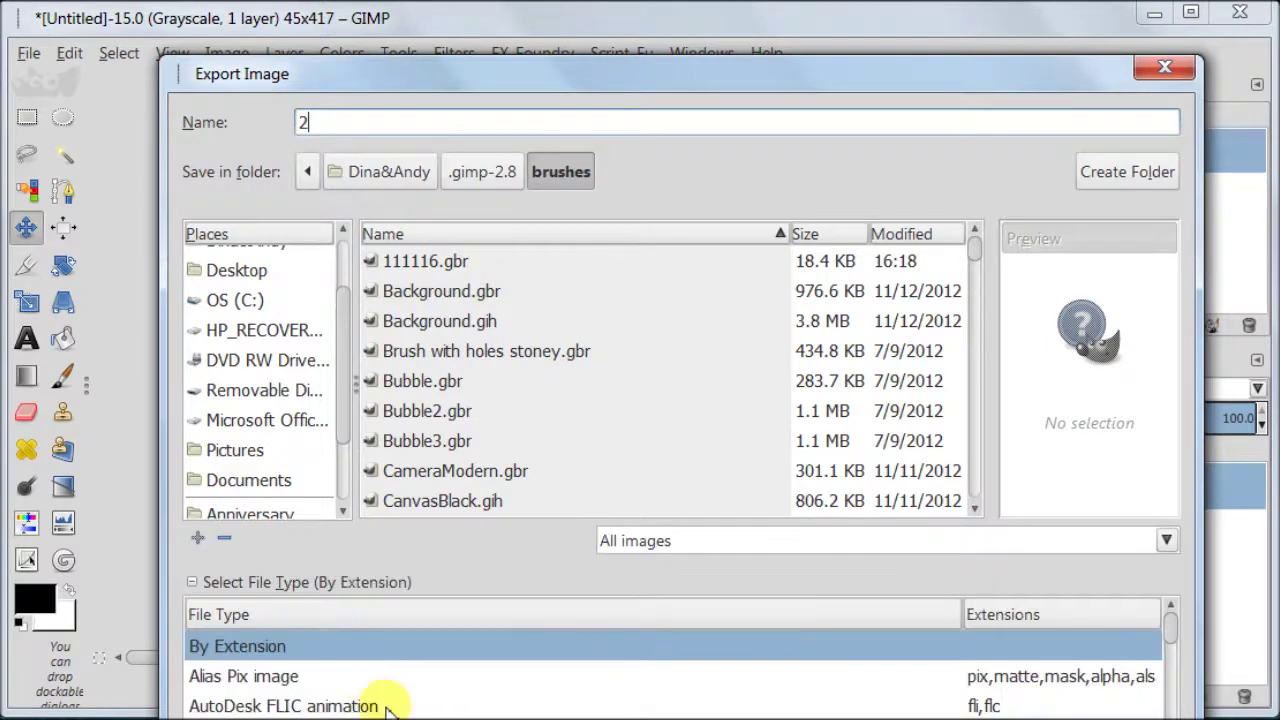
{"action": "scroll", "coordinate": [590, 712], "scroll_direction": "down", "scroll_amount": 2}
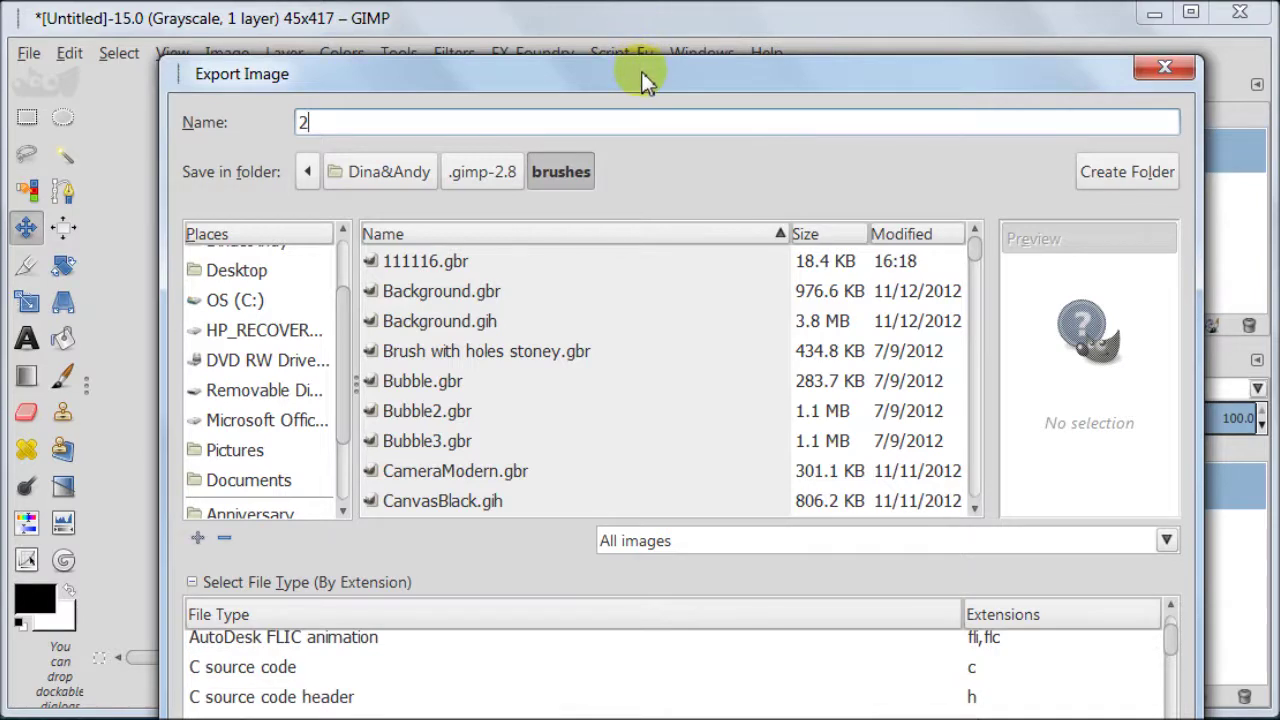
{"action": "left_click_drag", "start_coordinate": [645, 80], "coordinate": [634, 23]}
{"action": "scroll", "coordinate": [568, 640], "scroll_direction": "down", "scroll_amount": 1}
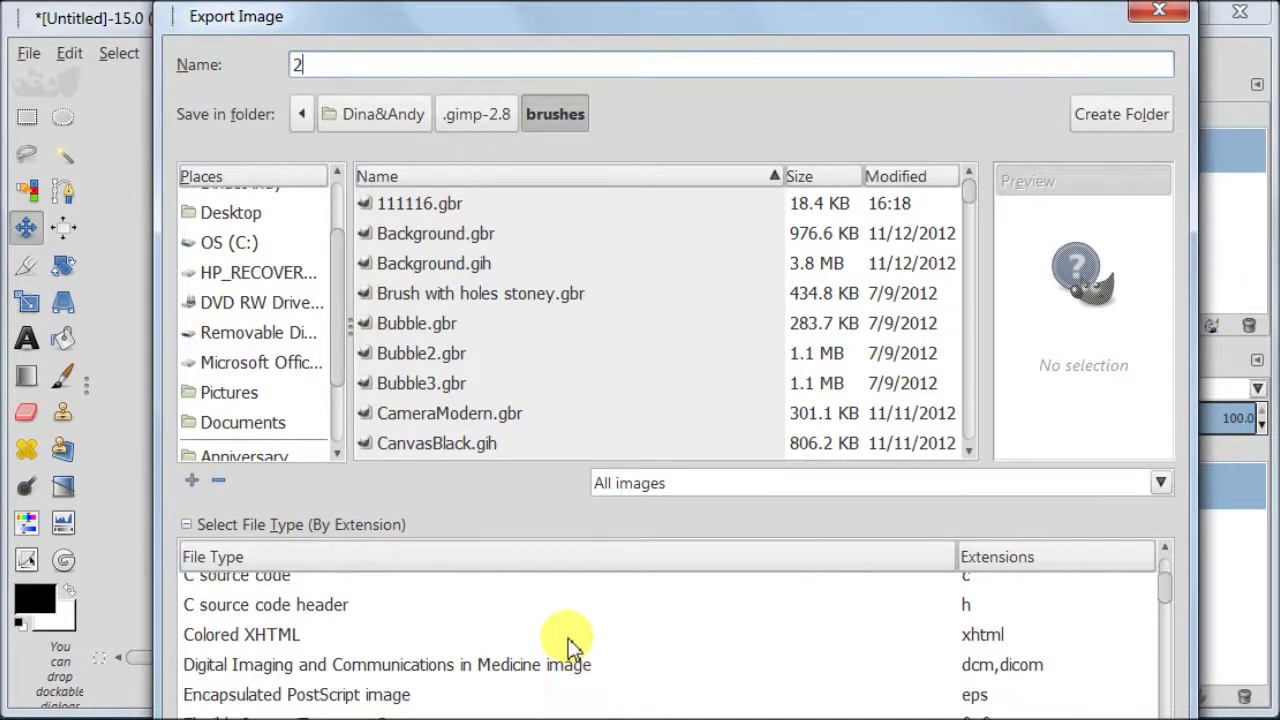
{"action": "scroll", "coordinate": [568, 640], "scroll_direction": "down", "scroll_amount": 5}
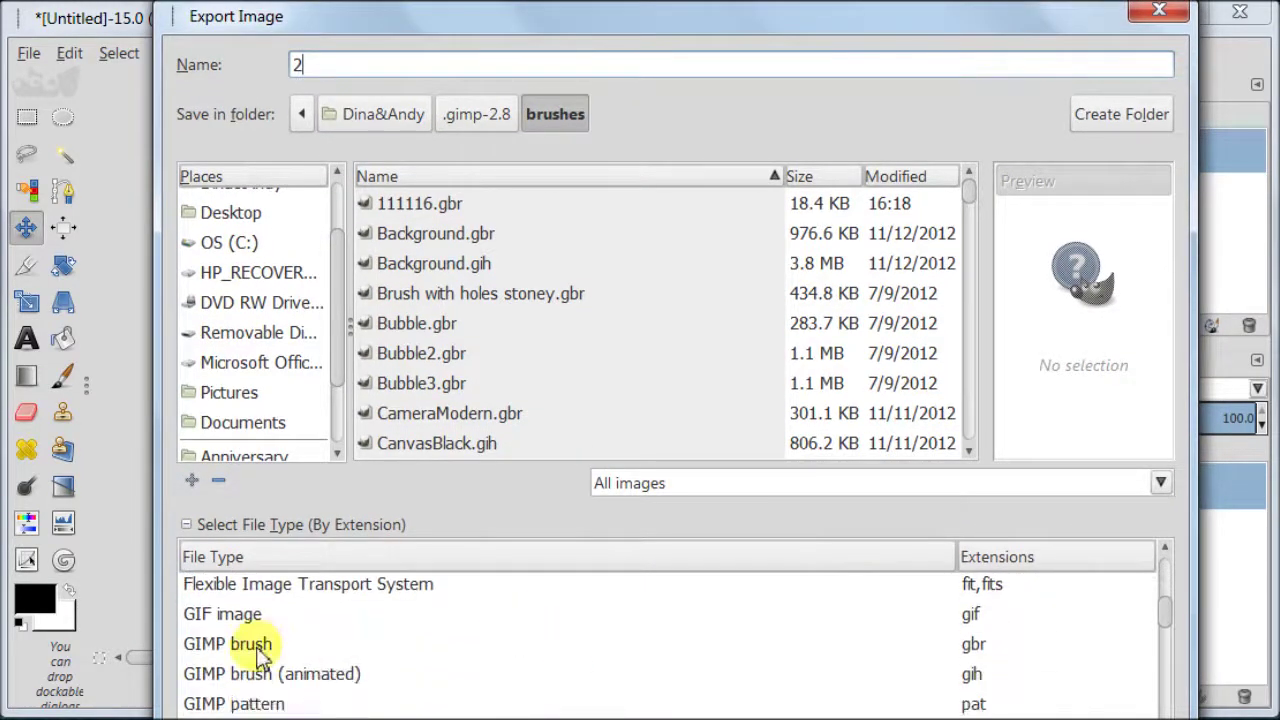
{"action": "left_click", "coordinate": [258, 648]}
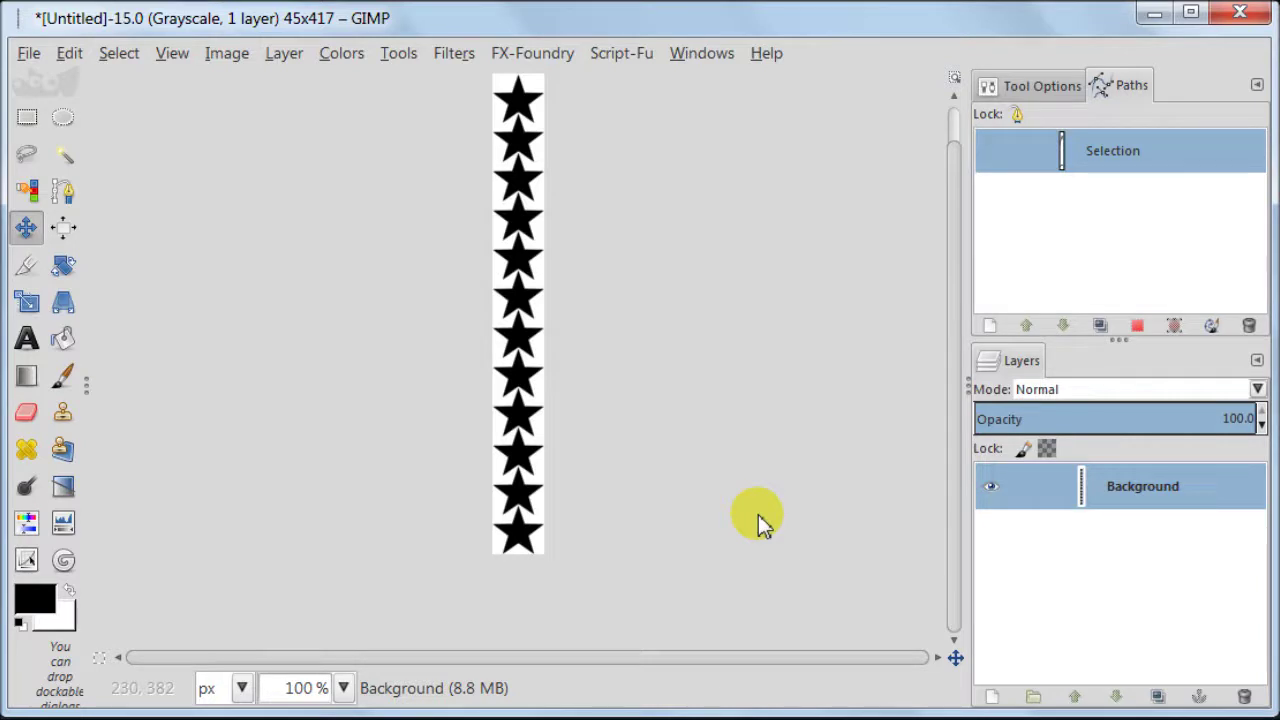
Close the star strip without saving and create a new blank 500×500 image
{"action": "left_click", "coordinate": [1240, 12]}
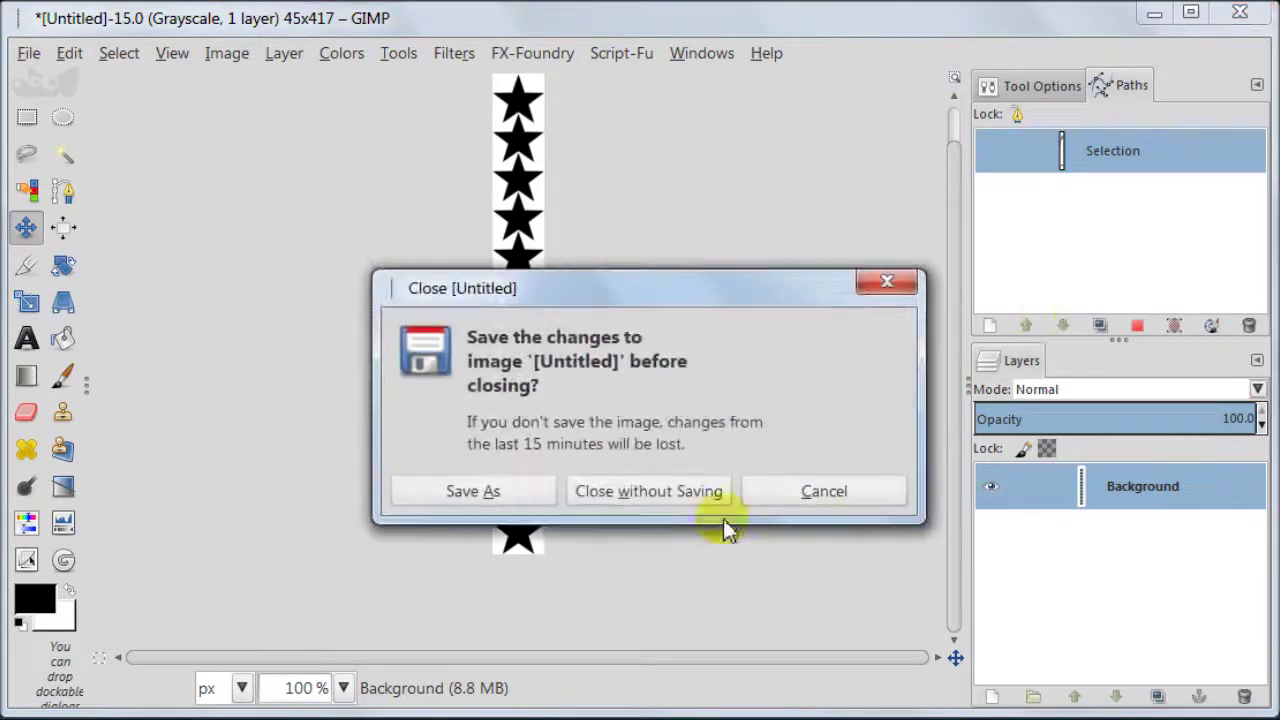
{"action": "left_click", "coordinate": [676, 491]}
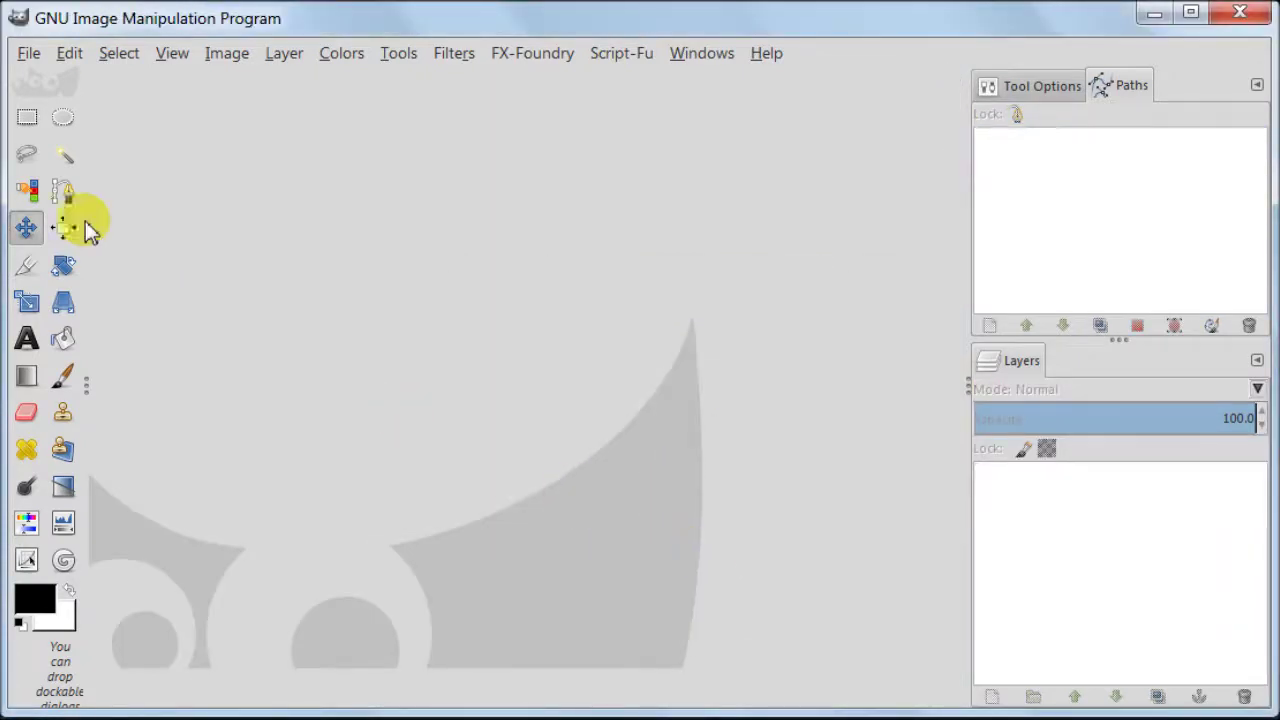
{"action": "left_click", "coordinate": [28, 54]}
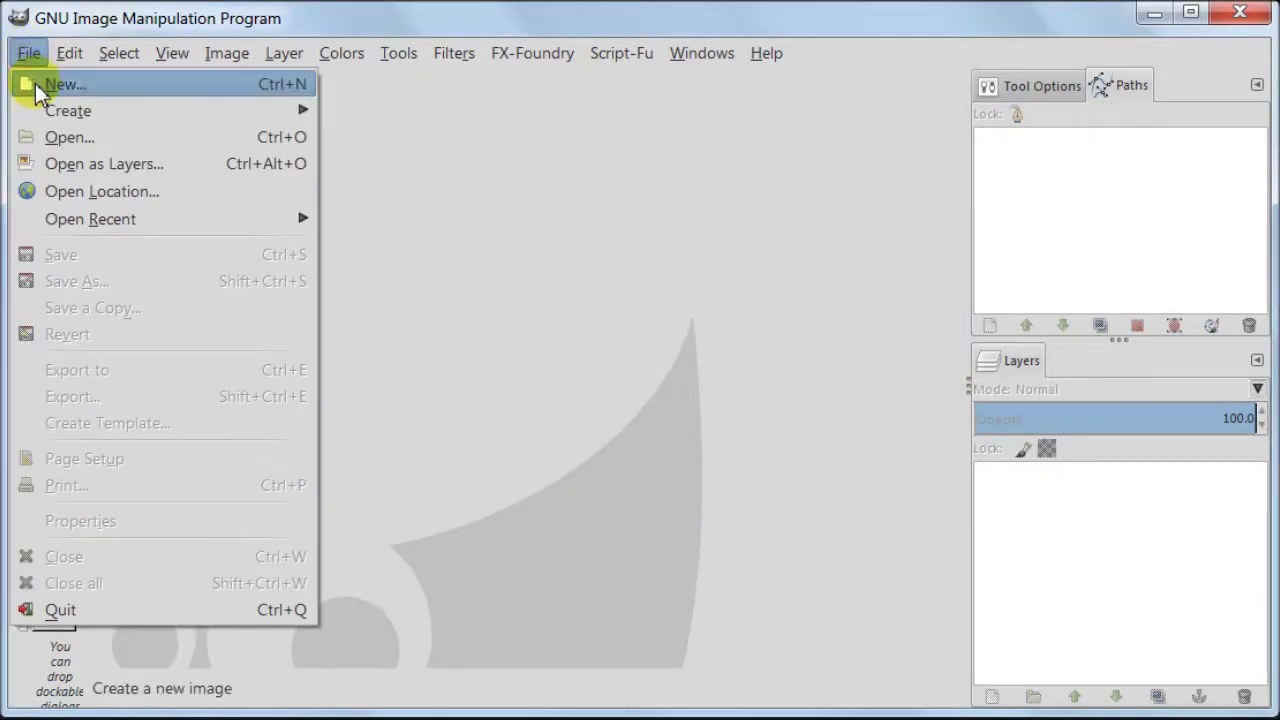
{"action": "left_click", "coordinate": [62, 85]}
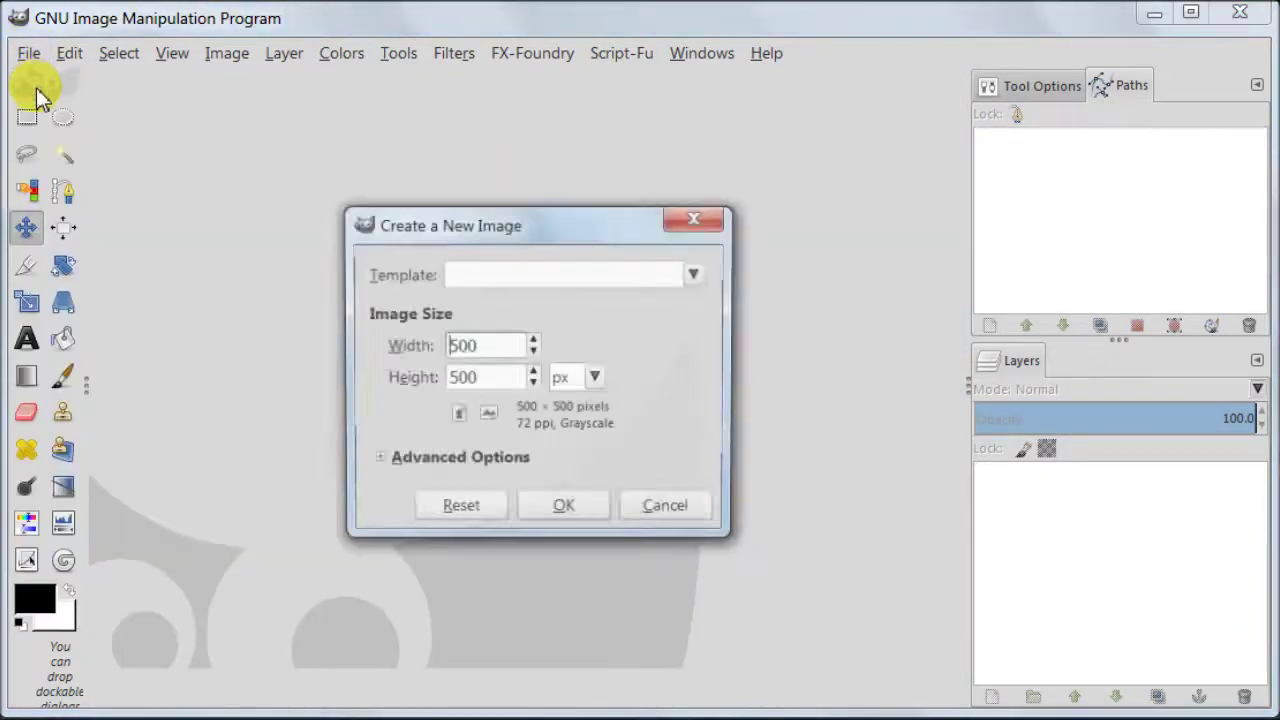
{"action": "left_click", "coordinate": [525, 506]}
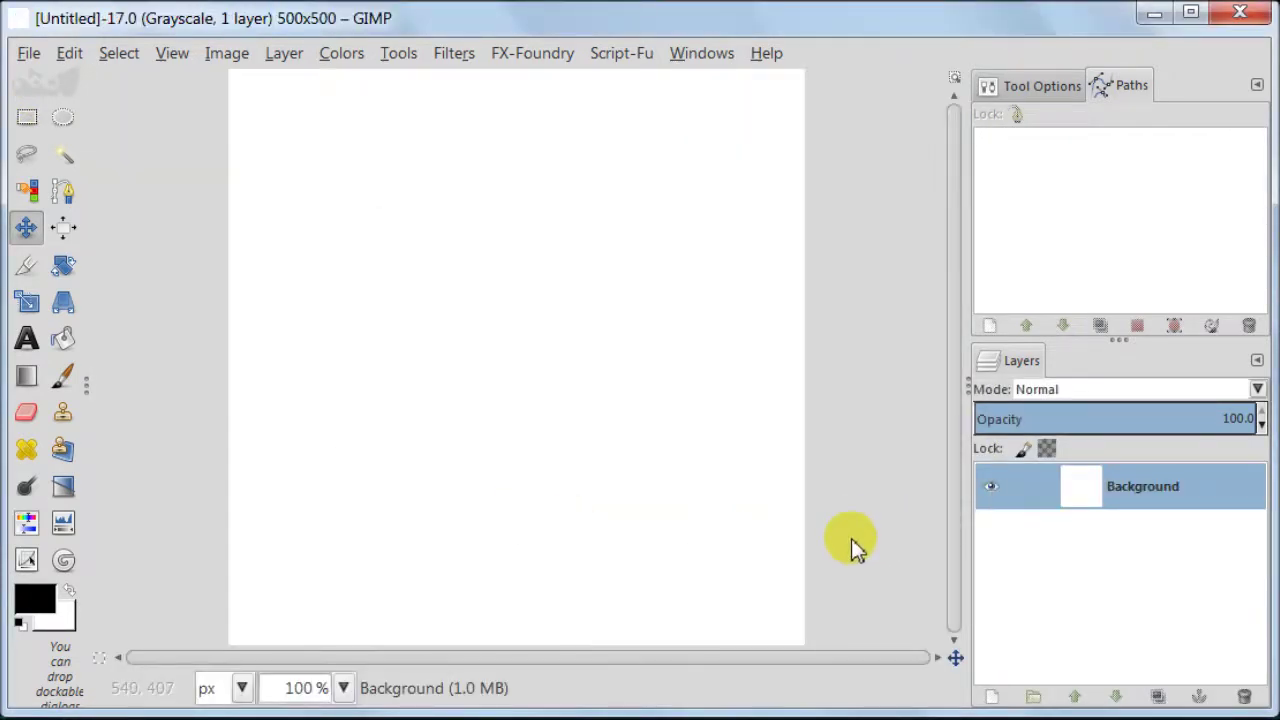
Select the Paintbrush and choose the 1111 star-column brush in its Tool Options
{"action": "left_click", "coordinate": [63, 377]}
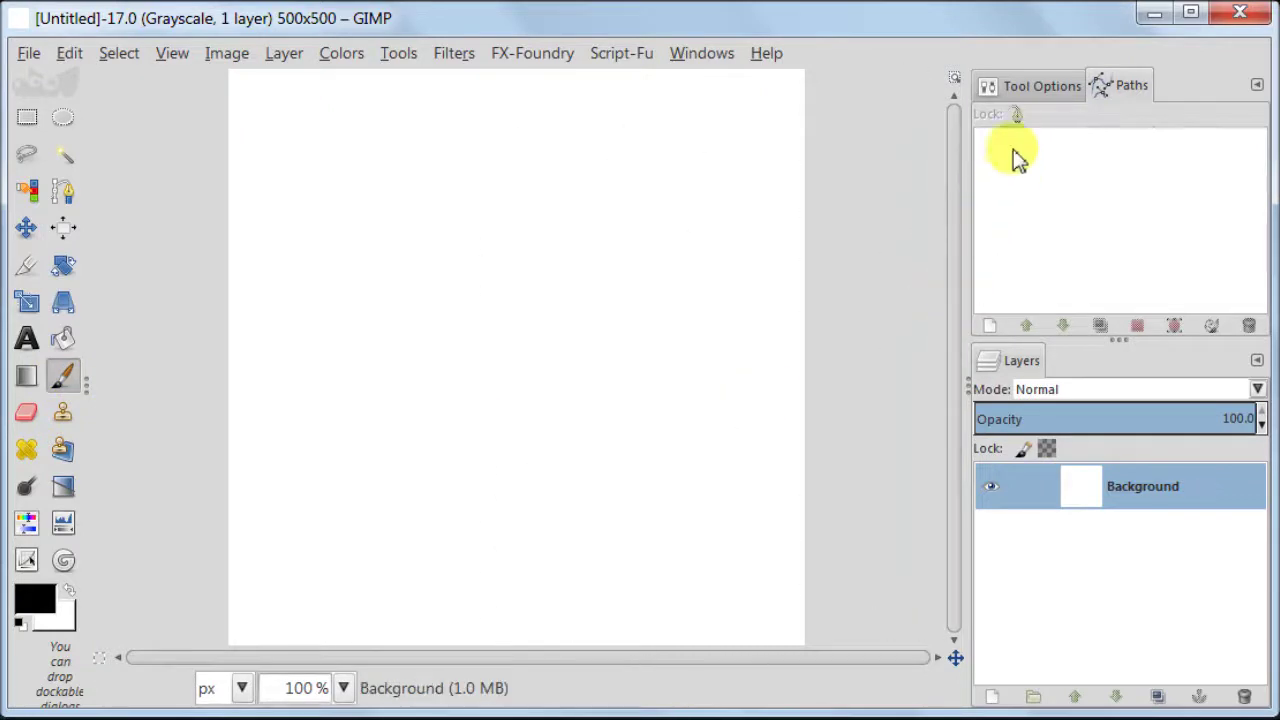
{"action": "left_click", "coordinate": [1040, 88]}
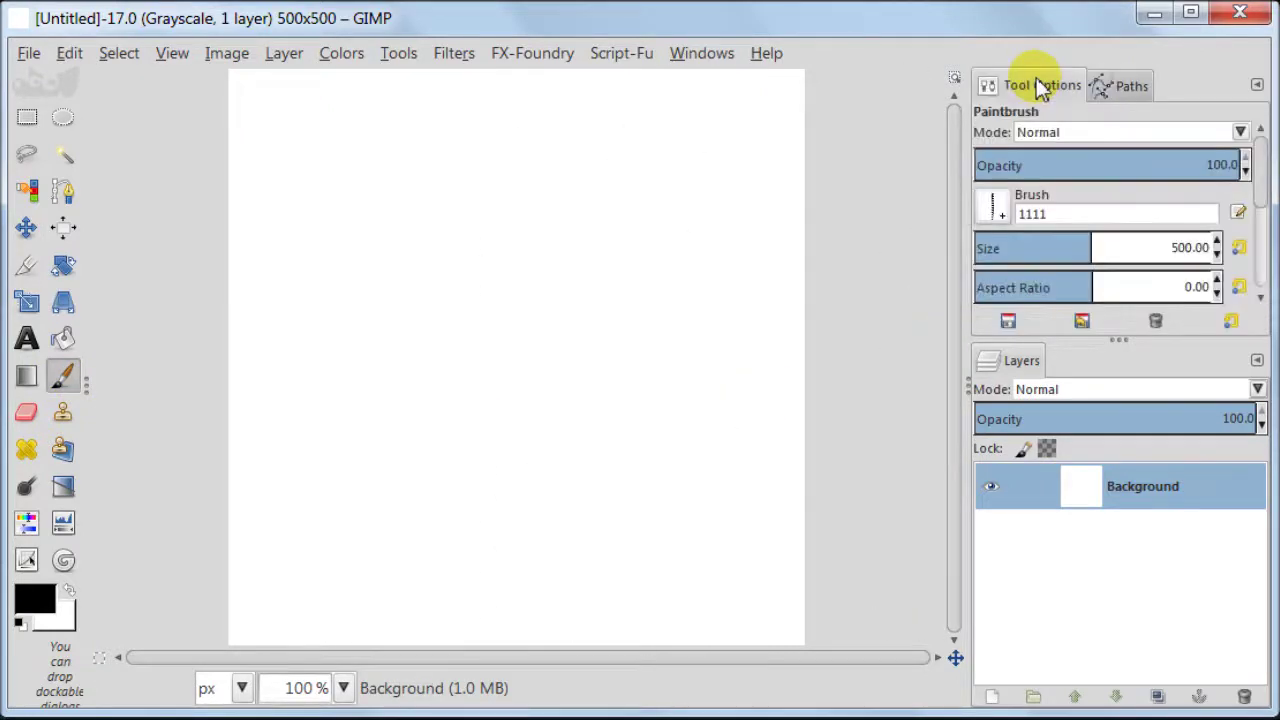
{"action": "left_click", "coordinate": [993, 212]}
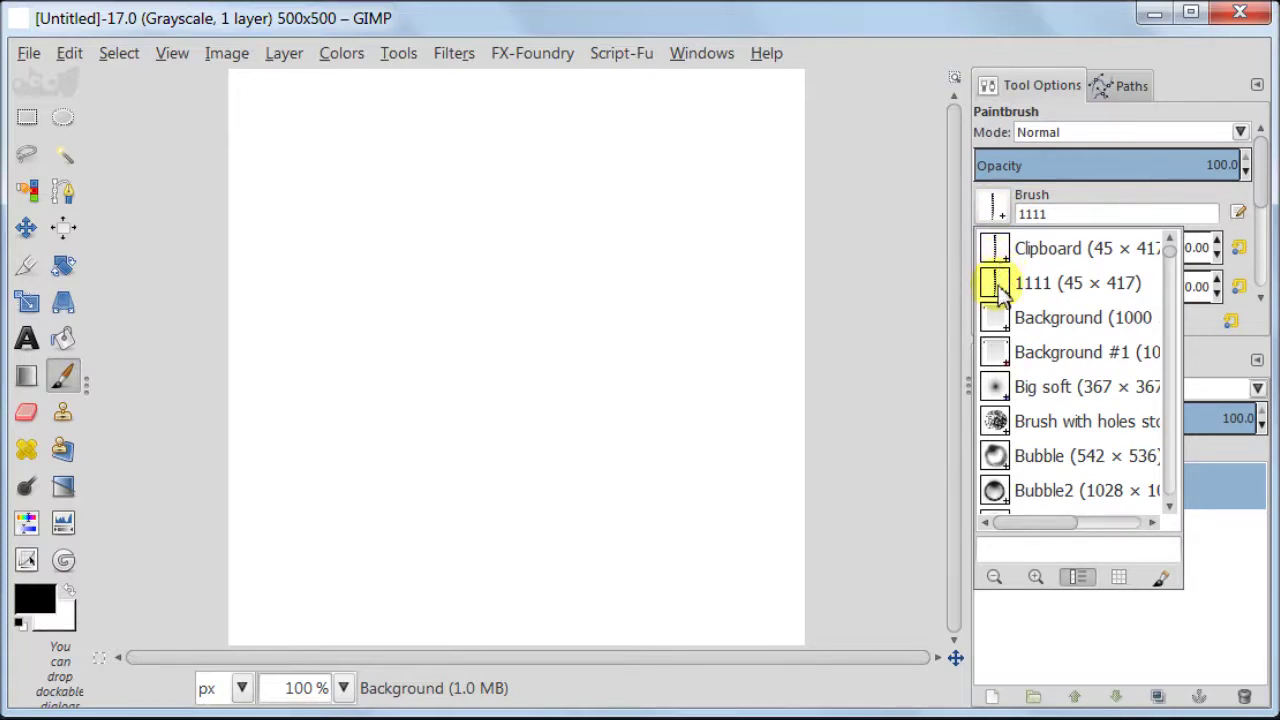
{"action": "left_click", "coordinate": [912, 251]}
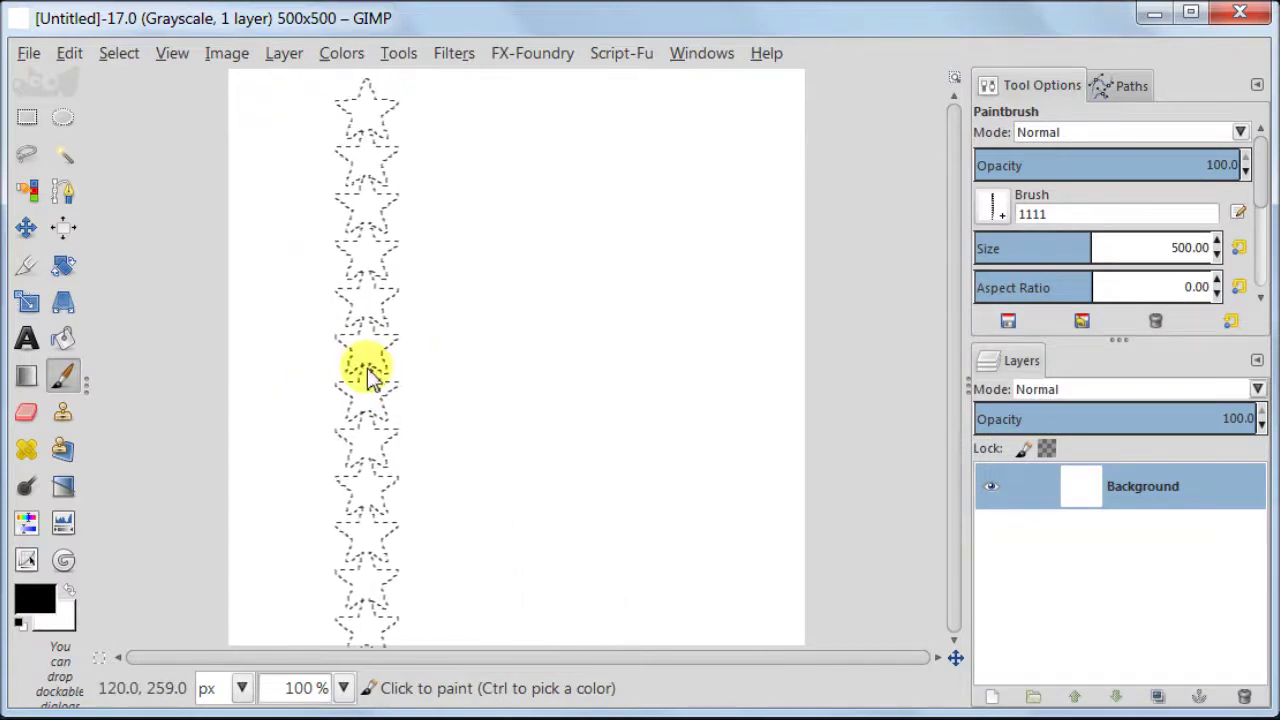
Paint a test stroke of stars across the canvas, then undo it
{"action": "left_click_drag", "start_coordinate": [285, 378], "coordinate": [672, 378]}
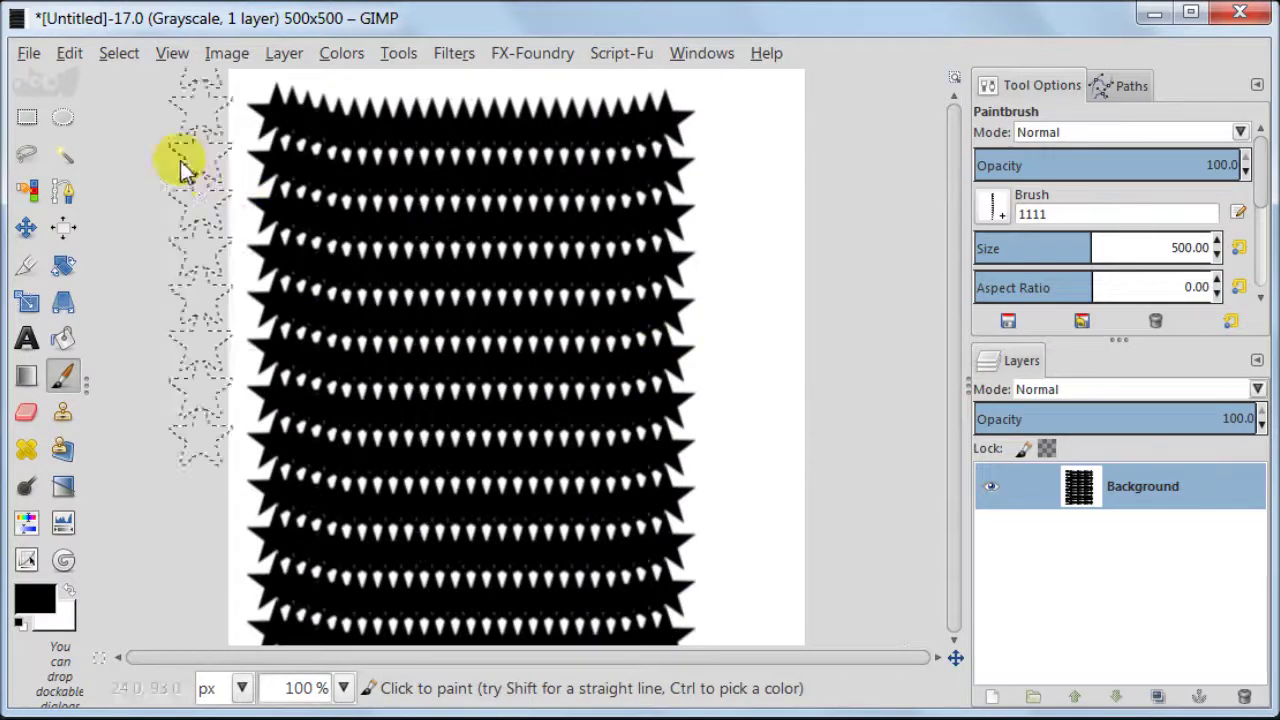
{"action": "left_click", "coordinate": [70, 55]}
{"action": "left_click", "coordinate": [78, 85]}
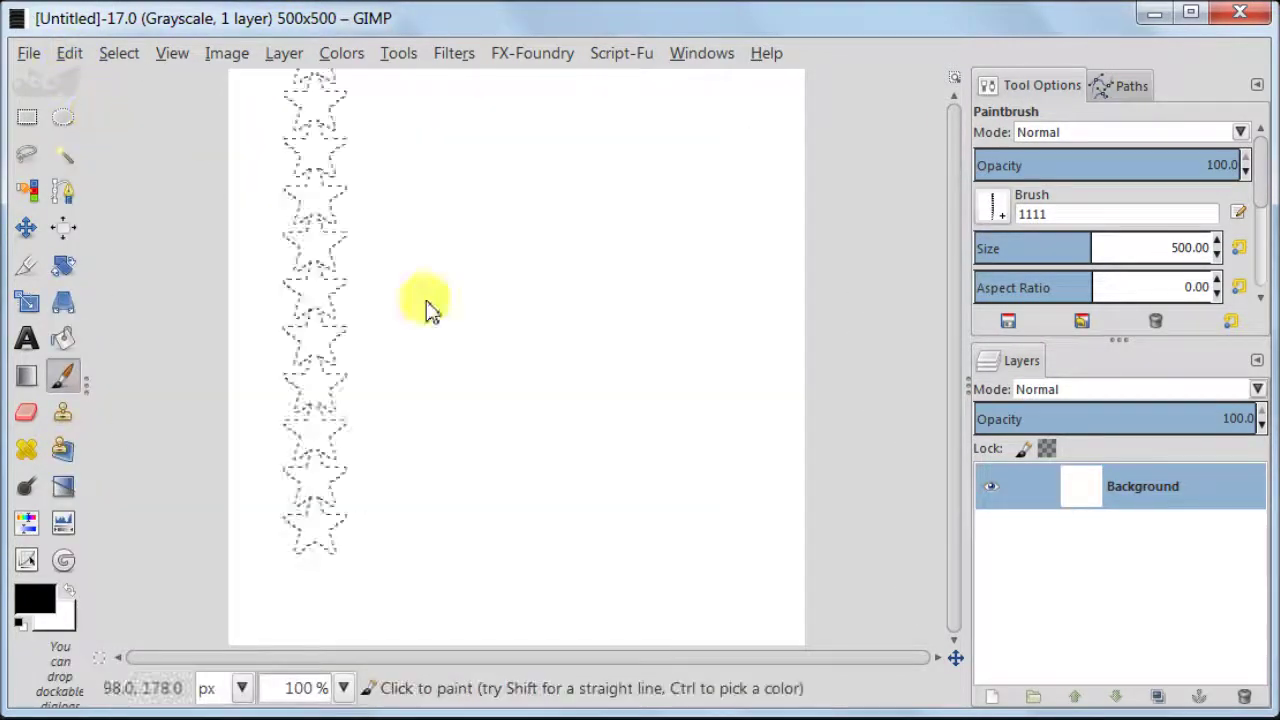
Add a Brushes panel to the dock and set the brush spacing to 98.9
{"action": "left_click", "coordinate": [1257, 87]}
{"action": "mouse_move", "coordinate": [1110, 140]}
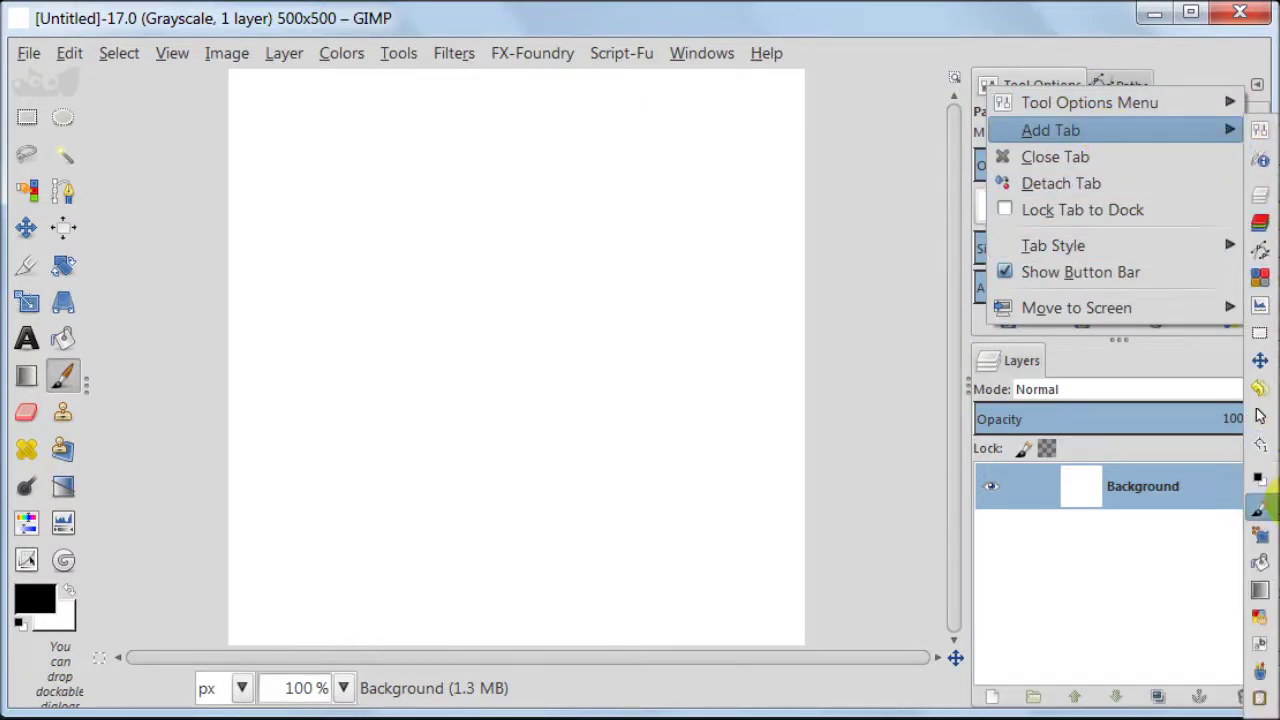
{"action": "left_click", "coordinate": [1262, 508]}
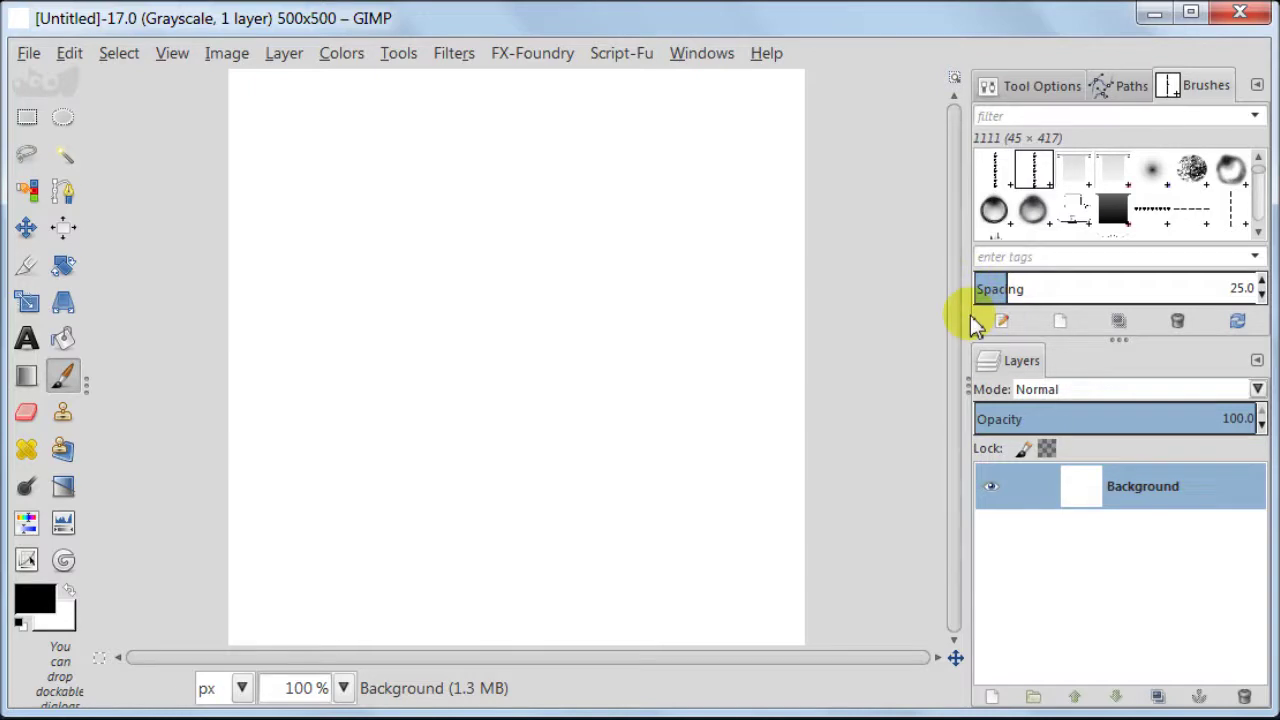
{"action": "left_click", "coordinate": [1118, 288]}
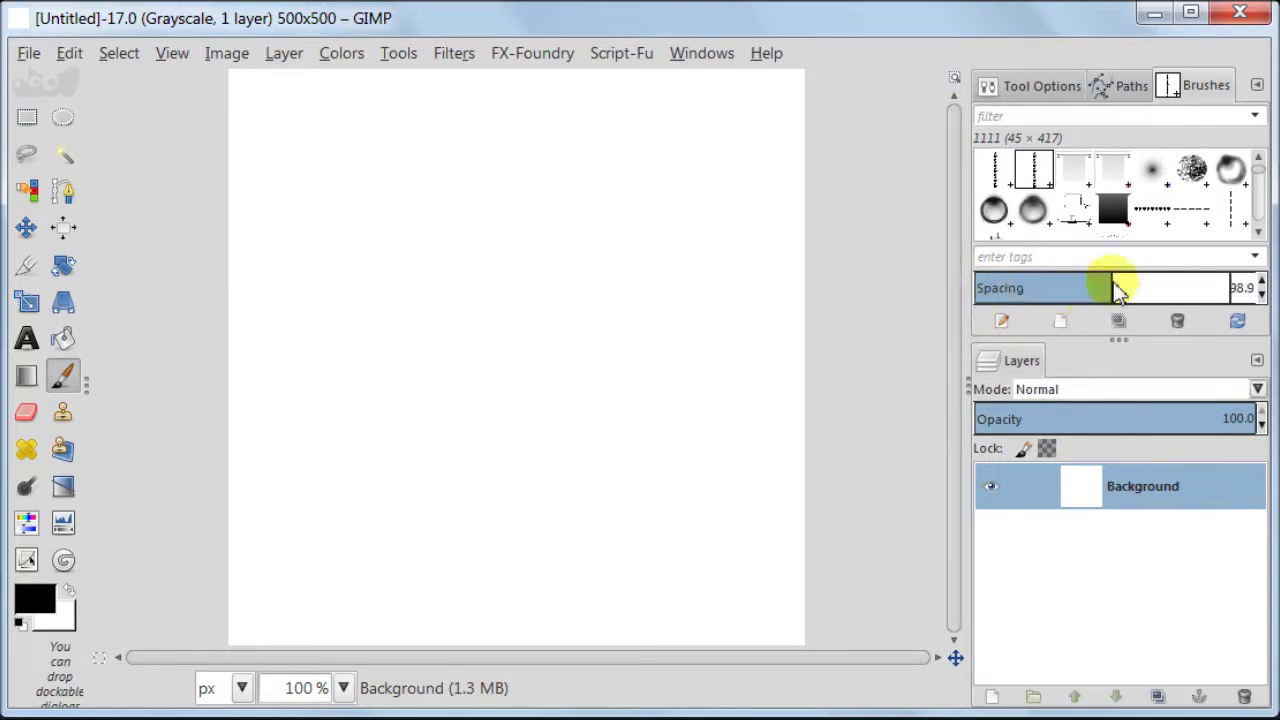
Paint a test stroke of black star columns and undo it
{"action": "mouse_move", "coordinate": [277, 343]}
{"action": "left_mouse_down"}
{"action": "mouse_move", "coordinate": [427, 364]}
{"action": "mouse_move", "coordinate": [812, 364]}
{"action": "mouse_move", "coordinate": [889, 411]}
{"action": "left_mouse_up"}
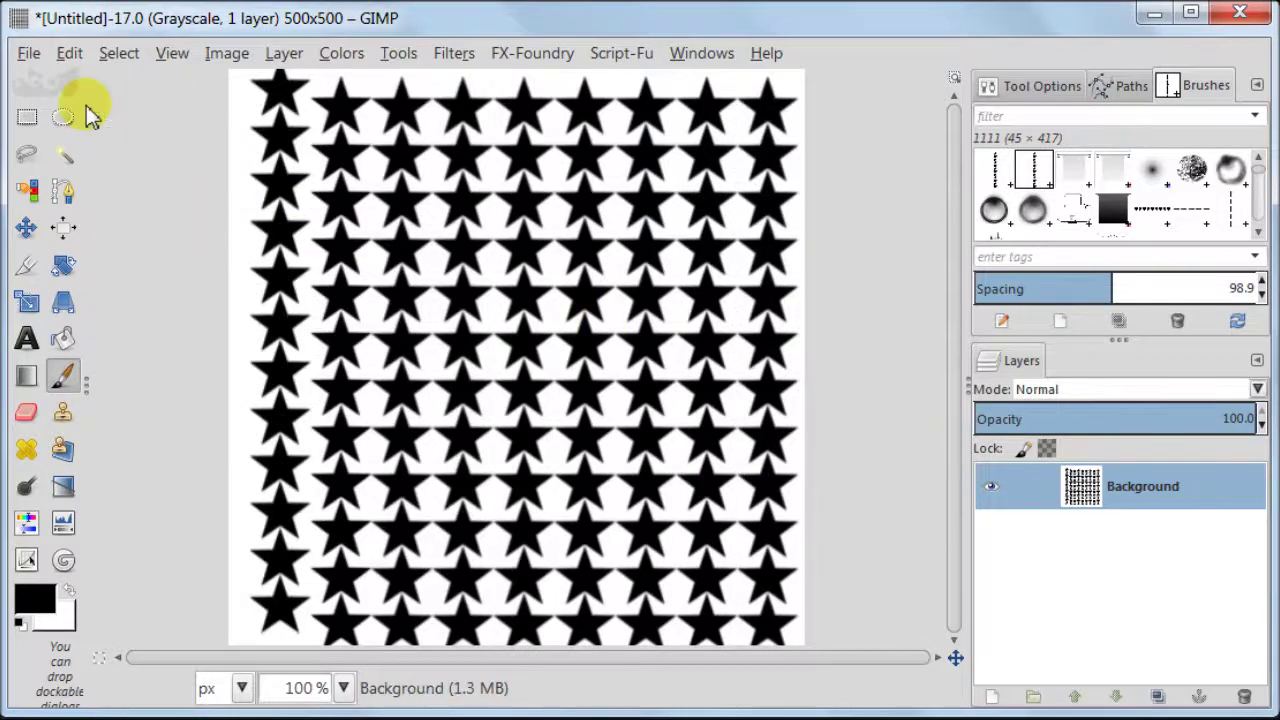
{"action": "left_click", "coordinate": [72, 55]}
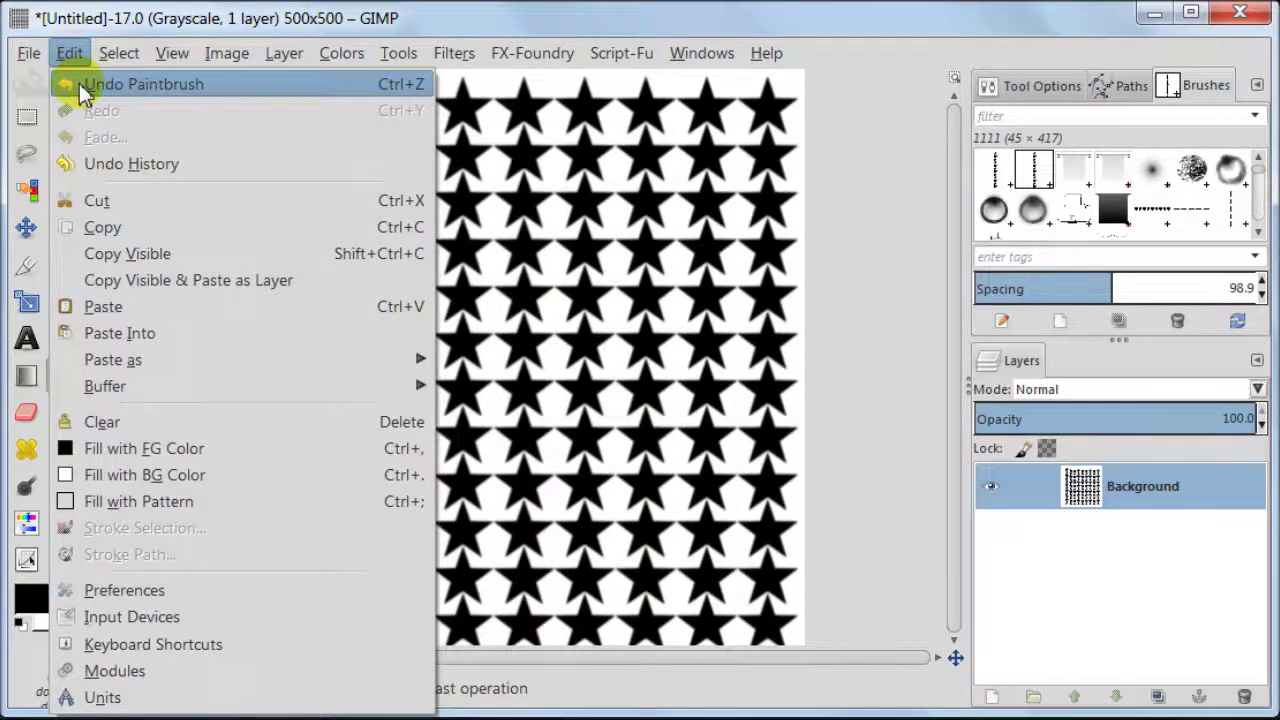
{"action": "left_click", "coordinate": [80, 80]}
Convert the image's colour mode to RGB
{"action": "left_click", "coordinate": [228, 55]}
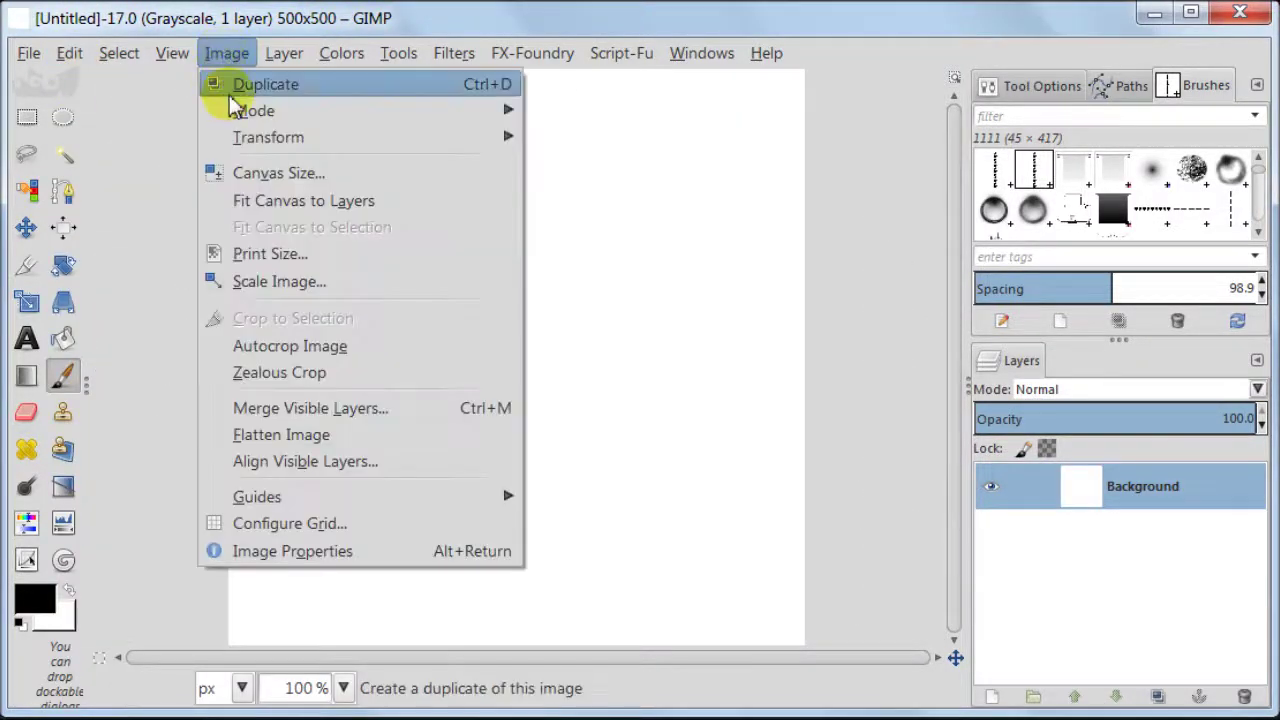
{"action": "mouse_move", "coordinate": [257, 111]}
{"action": "left_click", "coordinate": [569, 114]}
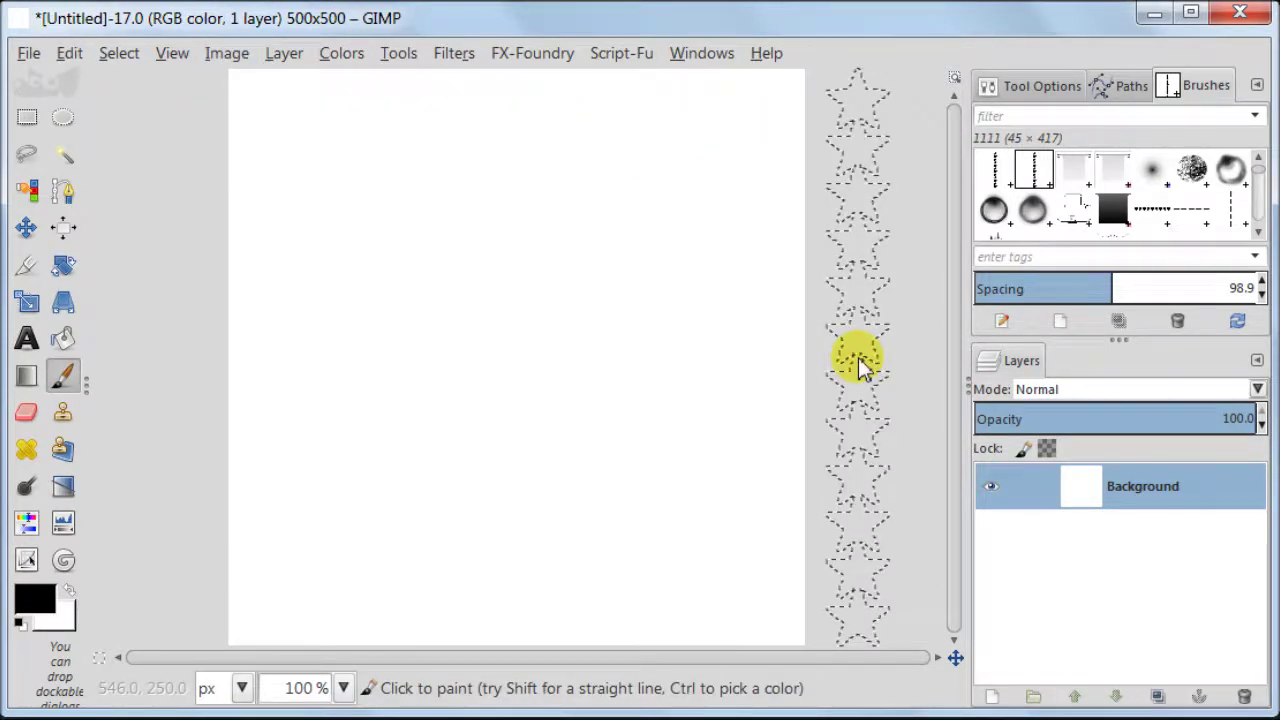
Set the Paintbrush dynamics to Paint from gradient and open the gradient list
{"action": "left_click", "coordinate": [1022, 85]}
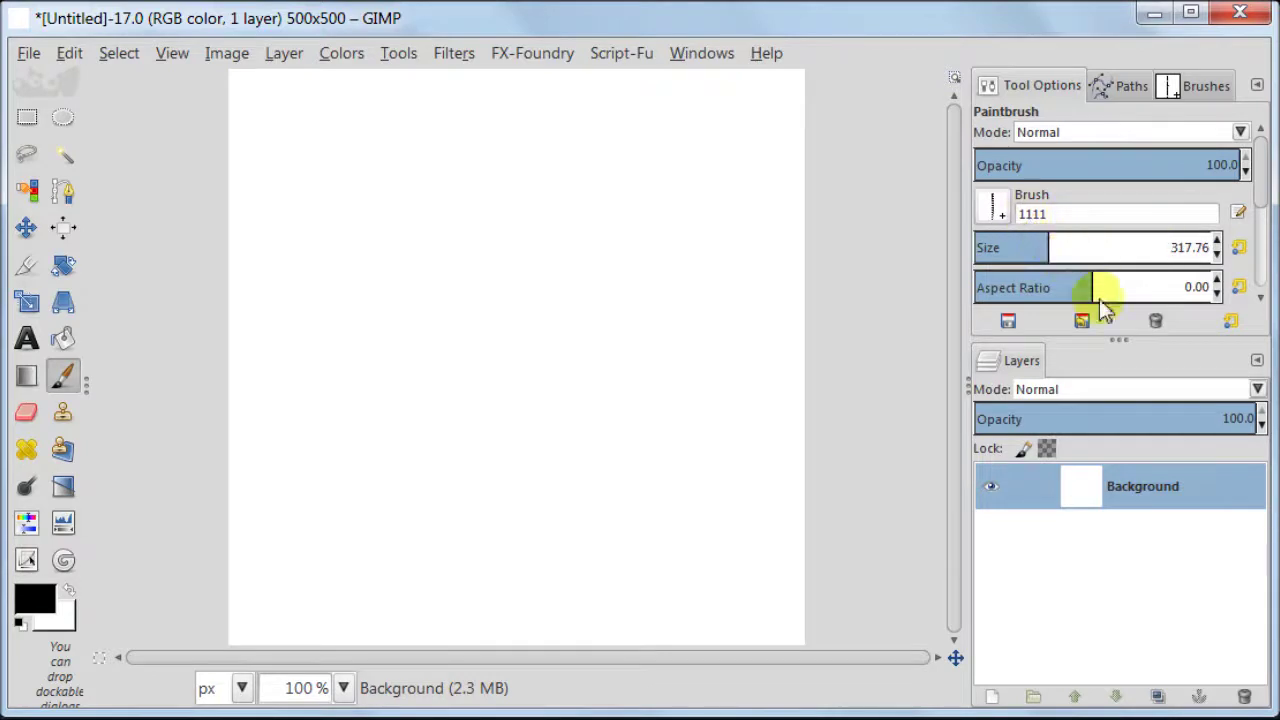
{"action": "left_click_drag", "start_coordinate": [1257, 168], "coordinate": [1262, 262]}
{"action": "left_click", "coordinate": [995, 166]}
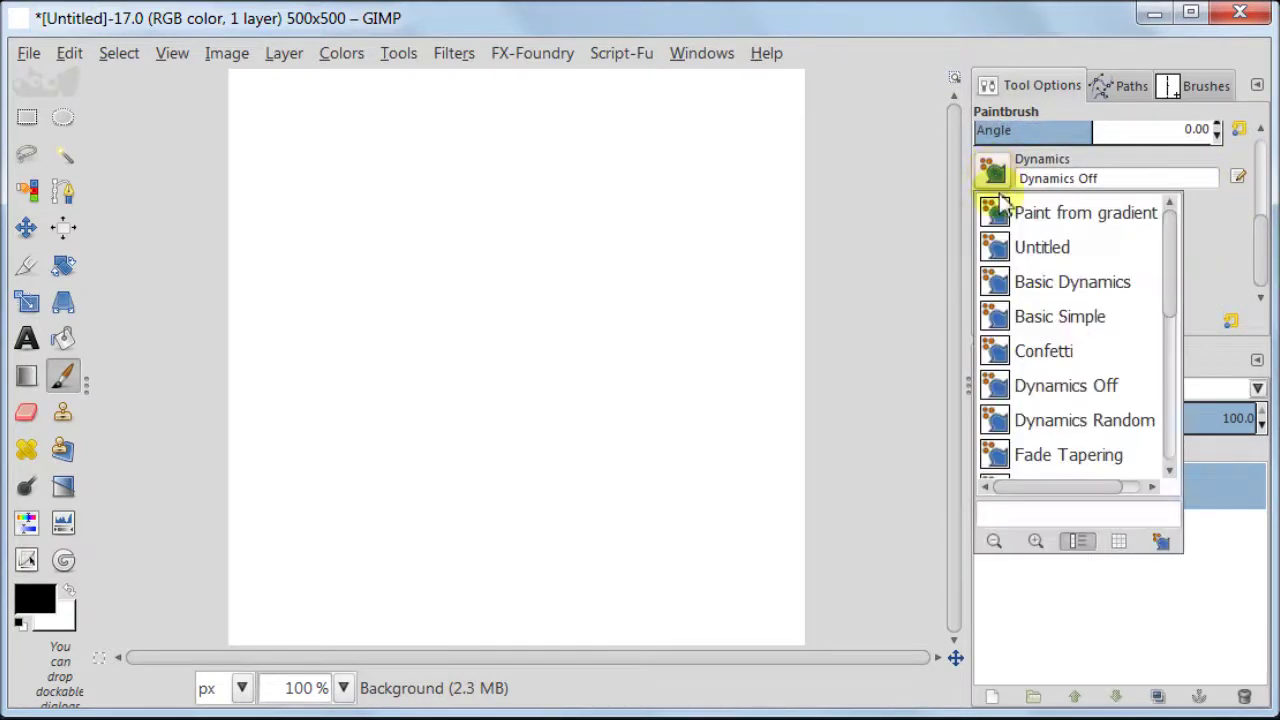
{"action": "left_click", "coordinate": [1120, 227]}
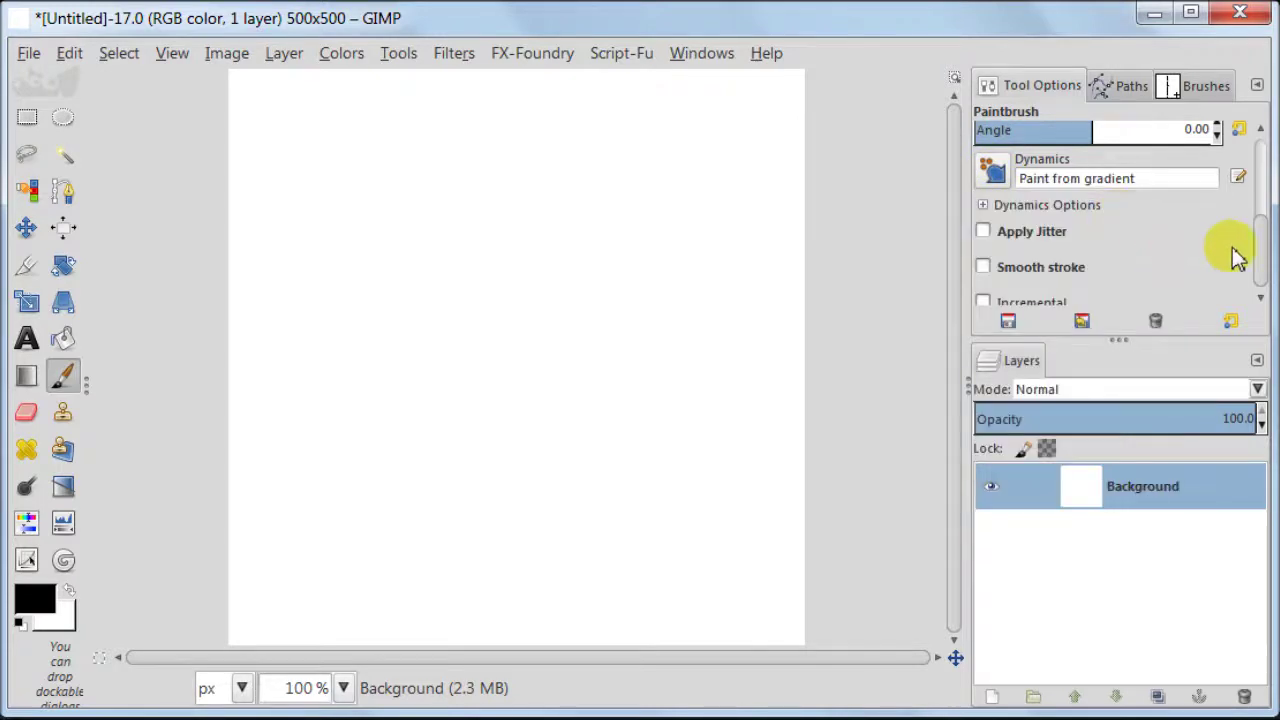
{"action": "left_click_drag", "start_coordinate": [1260, 252], "coordinate": [1260, 263]}
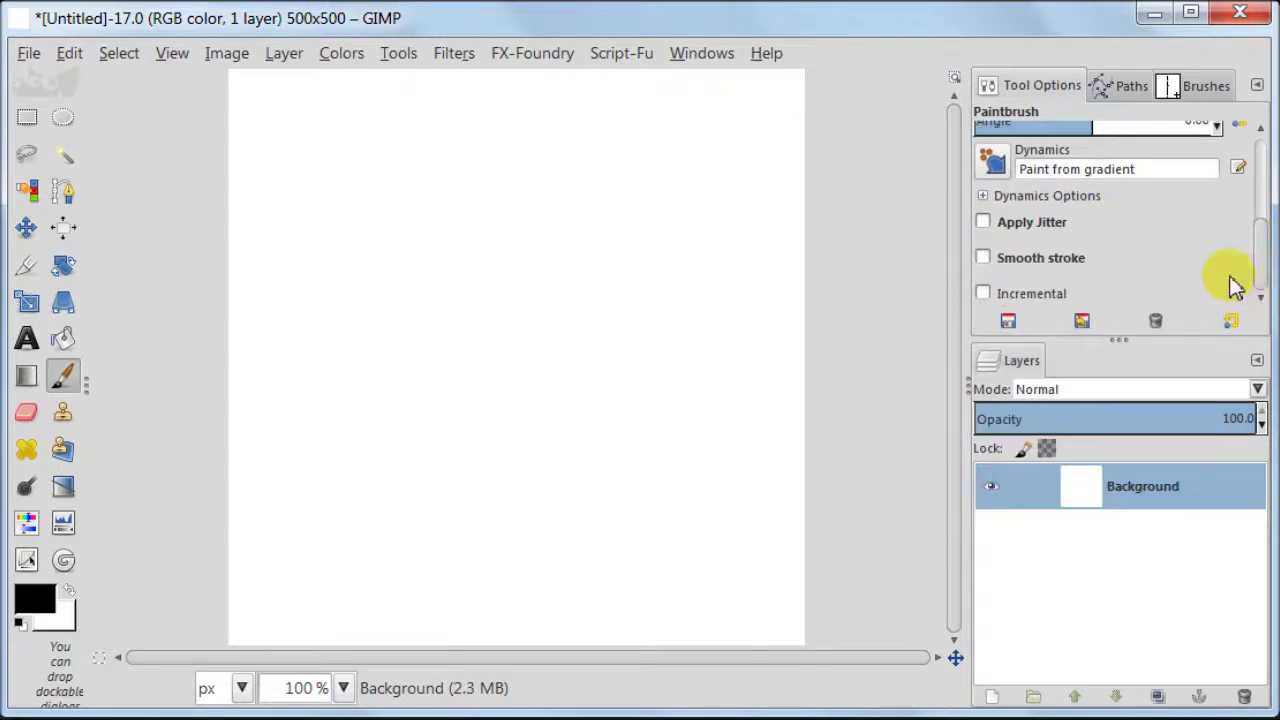
{"action": "left_click", "coordinate": [983, 197]}
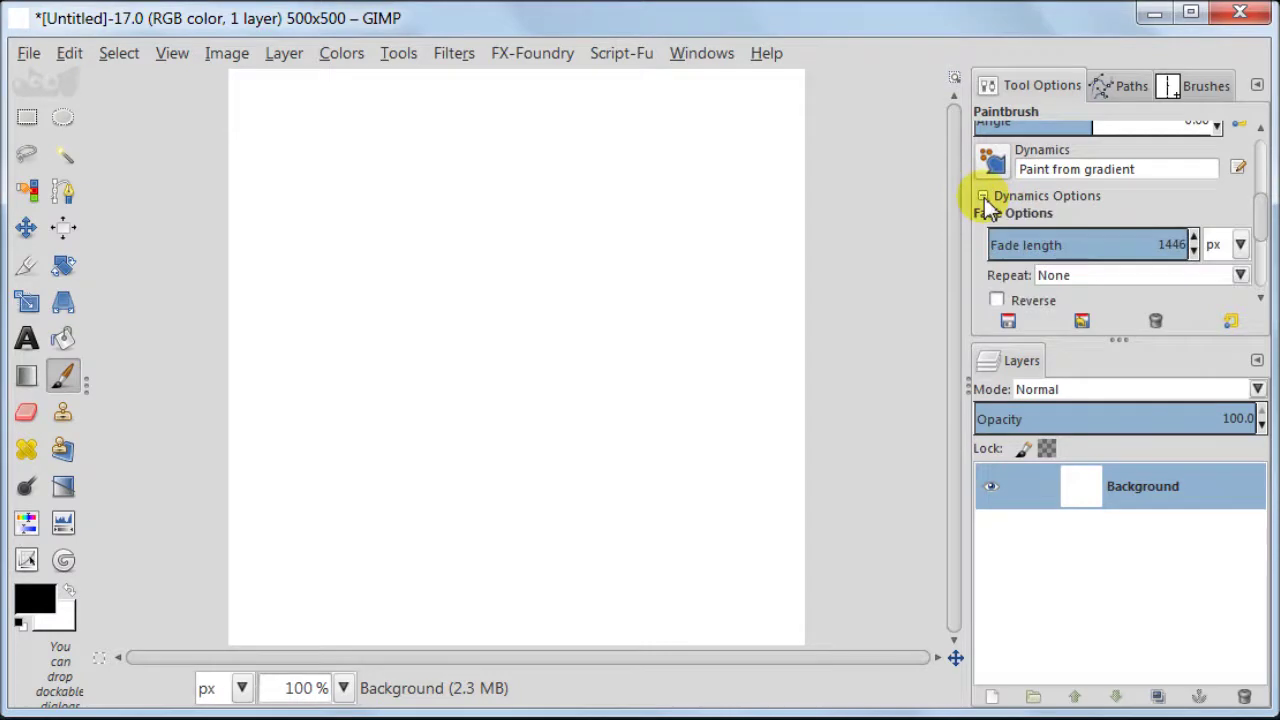
{"action": "left_click_drag", "start_coordinate": [1262, 222], "coordinate": [1257, 266]}
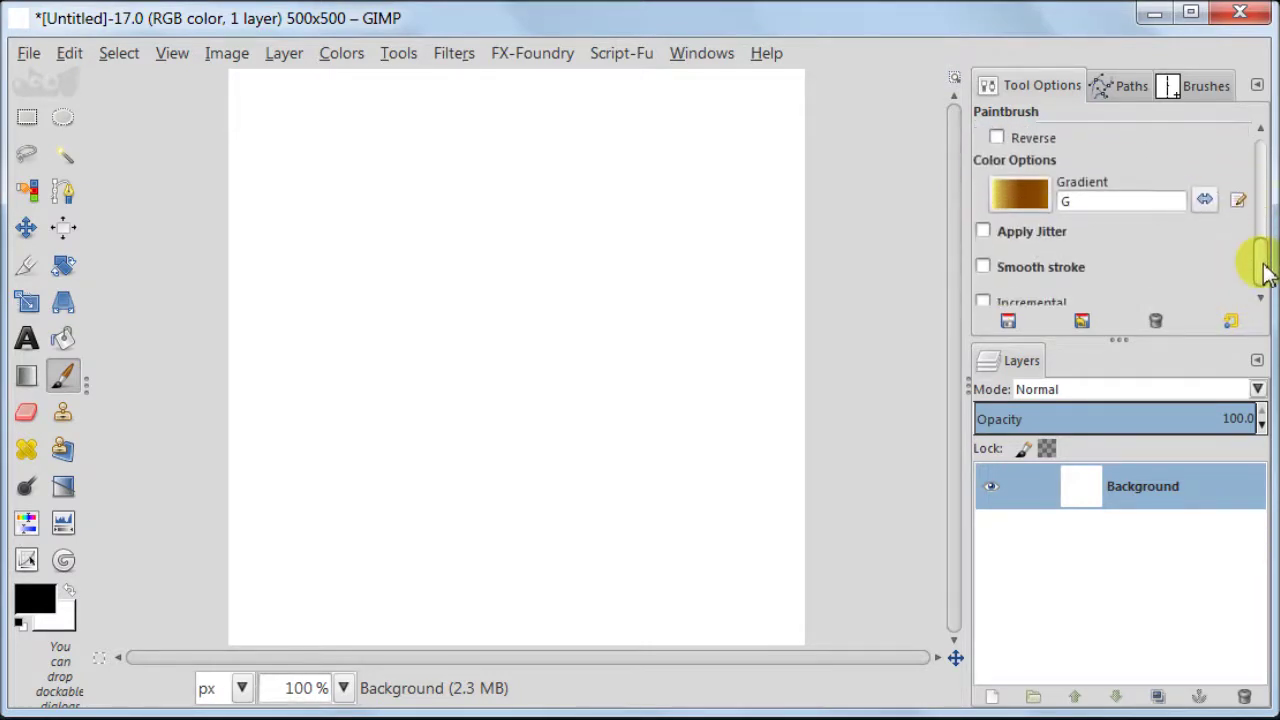
{"action": "left_click", "coordinate": [1008, 190]}
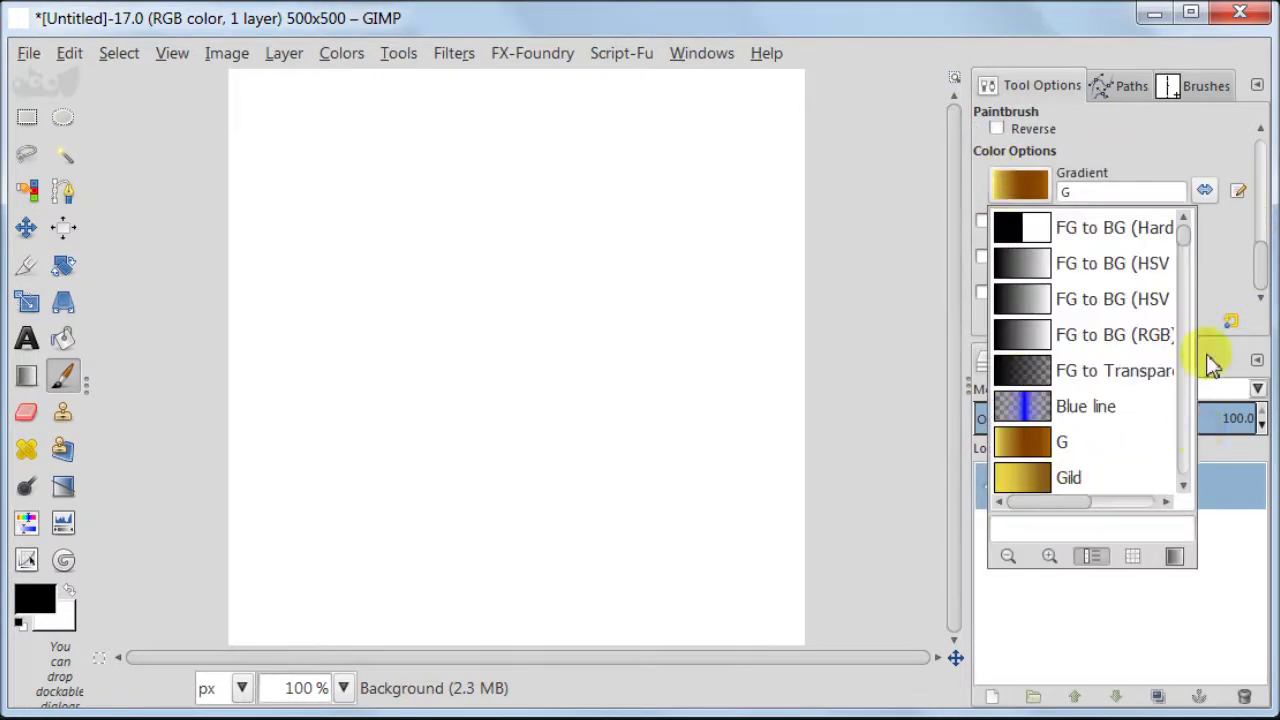
{"action": "scroll", "coordinate": [1186, 250], "scroll_direction": "down", "scroll_amount": 1}
{"action": "left_click_drag", "start_coordinate": [1186, 250], "coordinate": [1186, 302]}
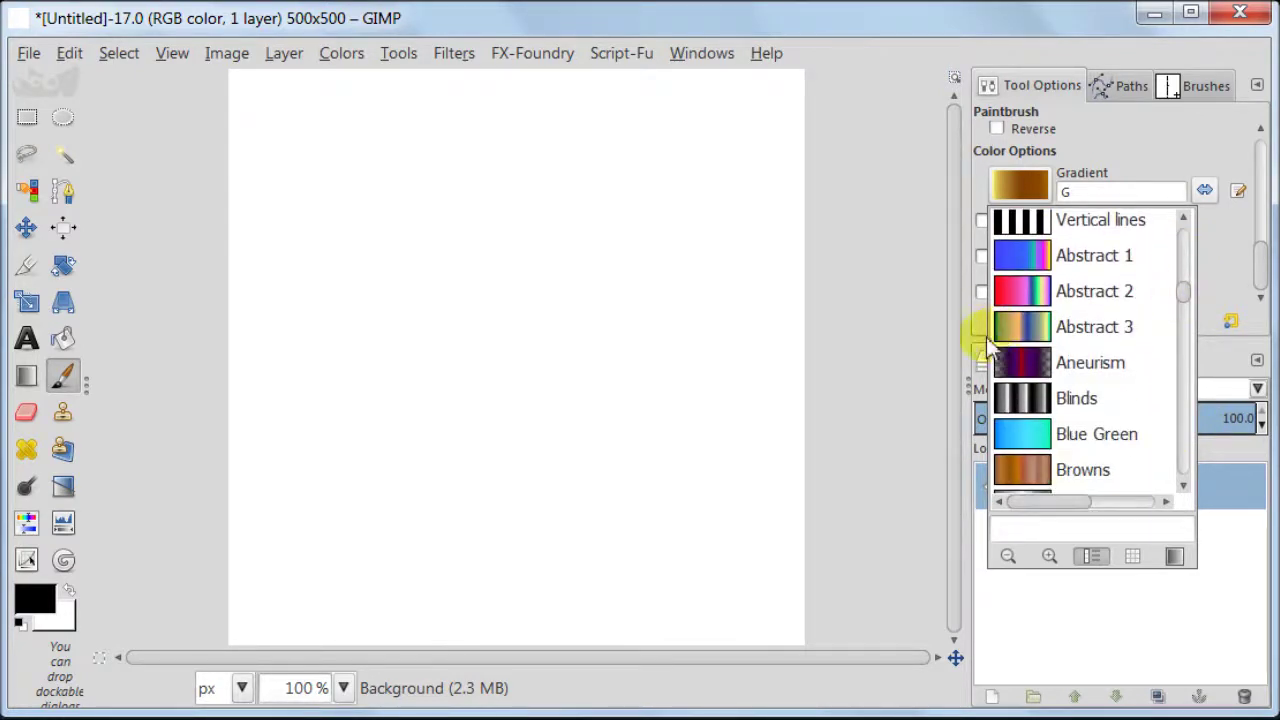
Try the Abstract 2 gradient with a test star stroke, then undo it
{"action": "left_click", "coordinate": [1006, 289]}
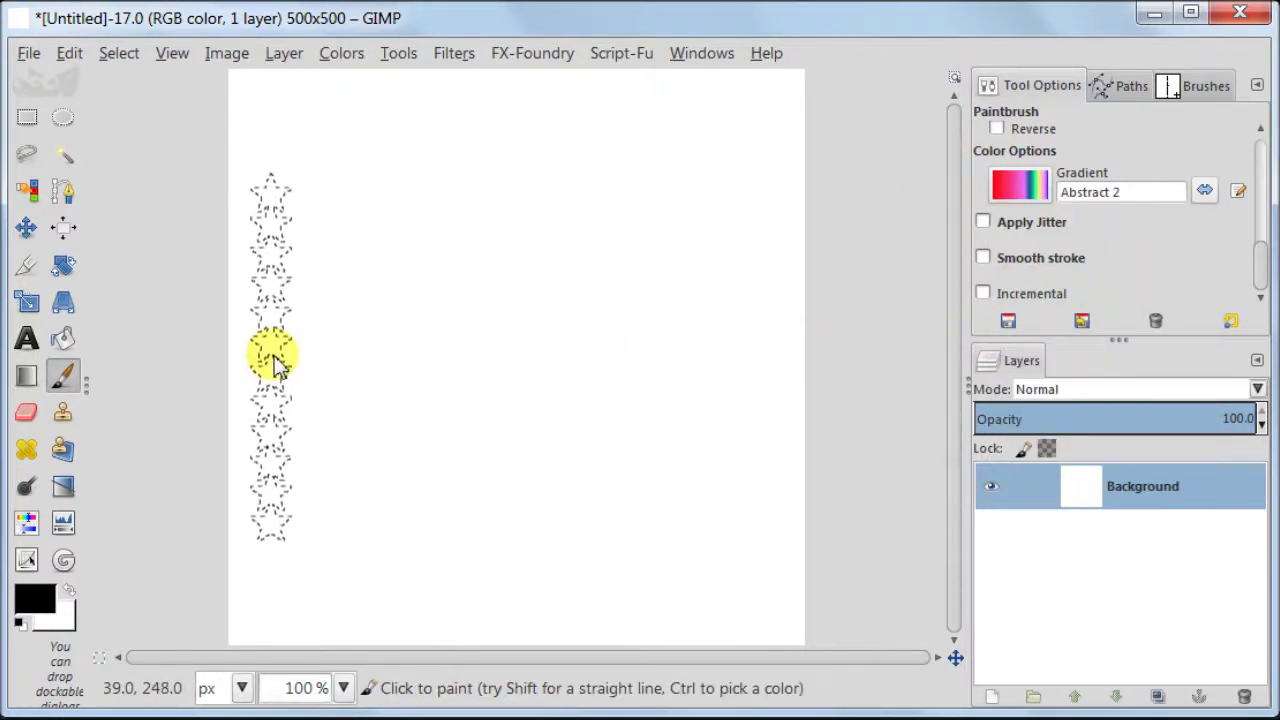
{"action": "mouse_move", "coordinate": [274, 355]}
{"action": "left_mouse_down"}
{"action": "mouse_move", "coordinate": [702, 350]}
{"action": "mouse_move", "coordinate": [789, 367]}
{"action": "mouse_move", "coordinate": [808, 385]}
{"action": "left_mouse_up"}
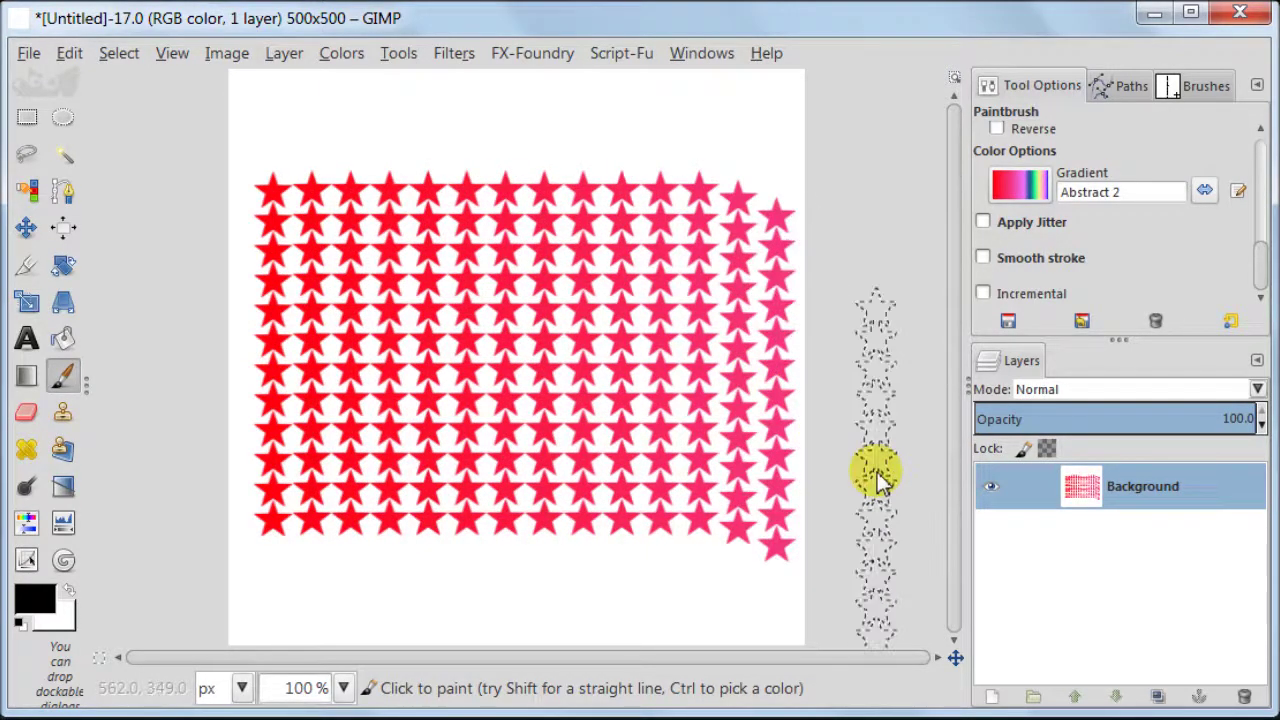
{"action": "left_click", "coordinate": [86, 56]}
{"action": "left_click", "coordinate": [80, 84]}
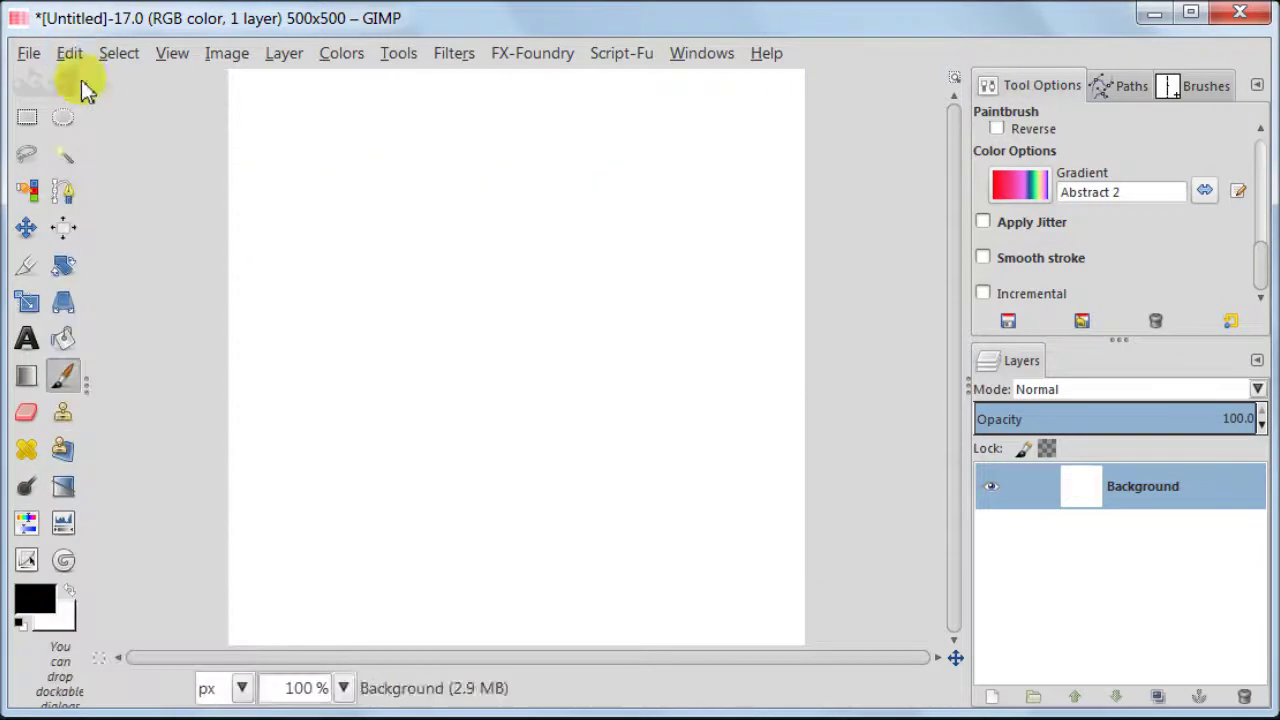
Pick the Full saturation spectrum gradient, paint a rainbow test stroke, and undo it
{"action": "left_click", "coordinate": [1028, 192]}
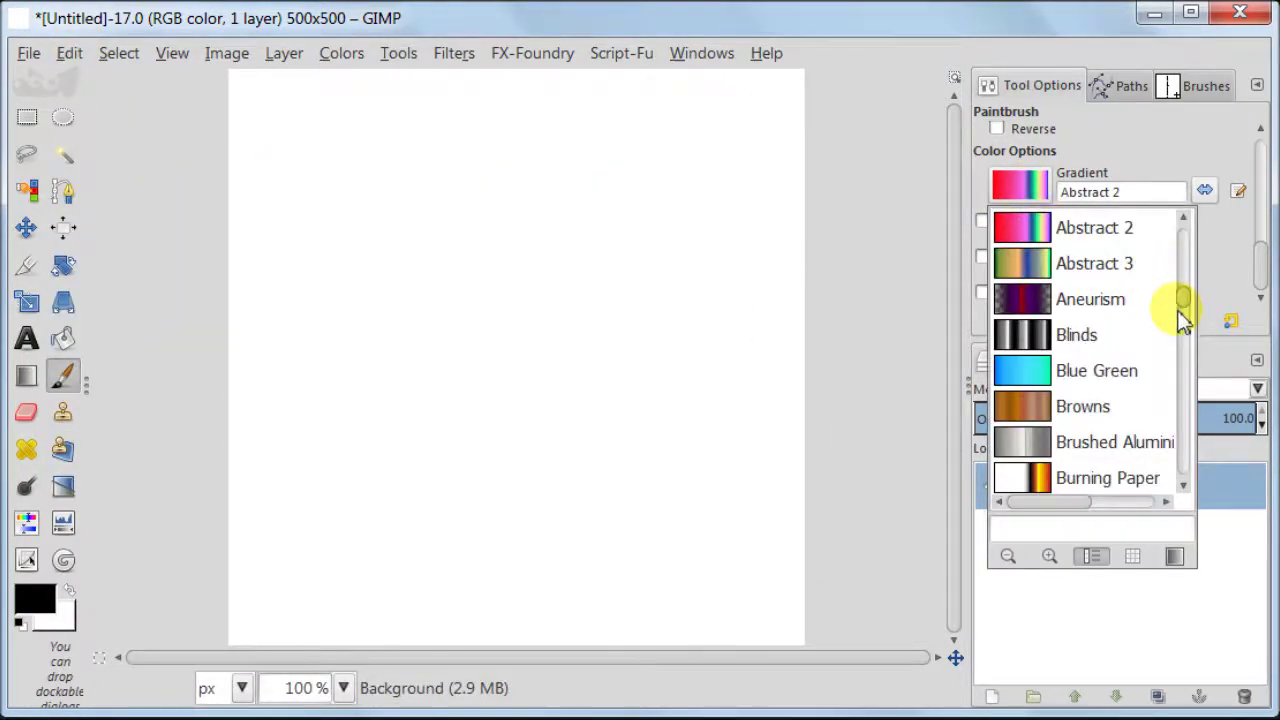
{"action": "left_click_drag", "start_coordinate": [1180, 311], "coordinate": [1181, 380]}
{"action": "left_click", "coordinate": [1040, 298]}
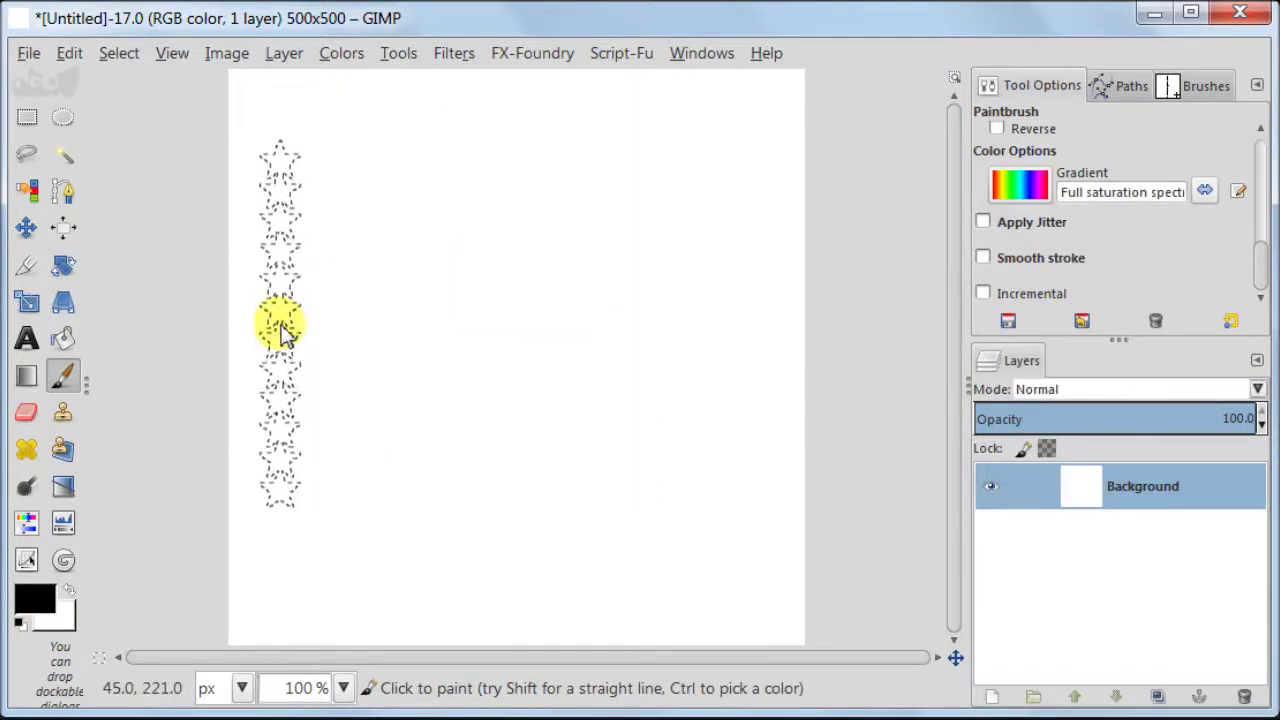
{"action": "mouse_move", "coordinate": [282, 332]}
{"action": "left_mouse_down"}
{"action": "mouse_move", "coordinate": [411, 354]}
{"action": "mouse_move", "coordinate": [559, 357]}
{"action": "mouse_move", "coordinate": [702, 346]}
{"action": "mouse_move", "coordinate": [826, 337]}
{"action": "left_mouse_up"}
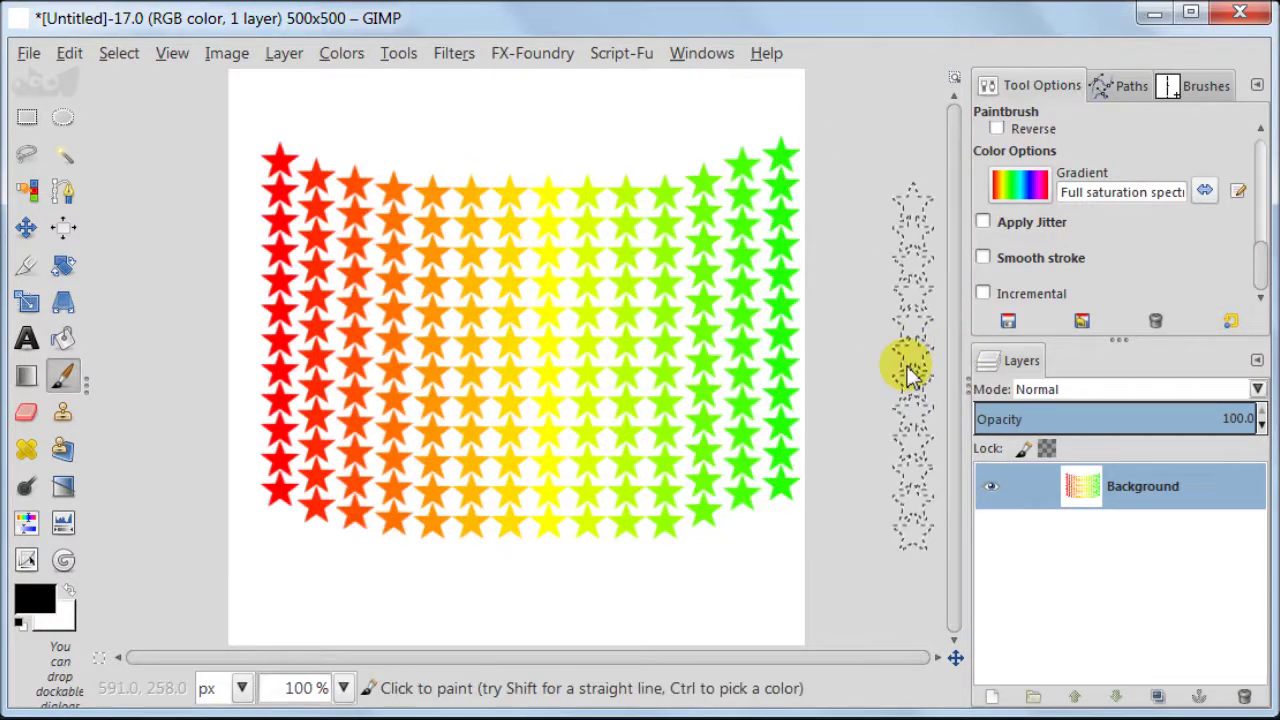
{"action": "left_click", "coordinate": [69, 53]}
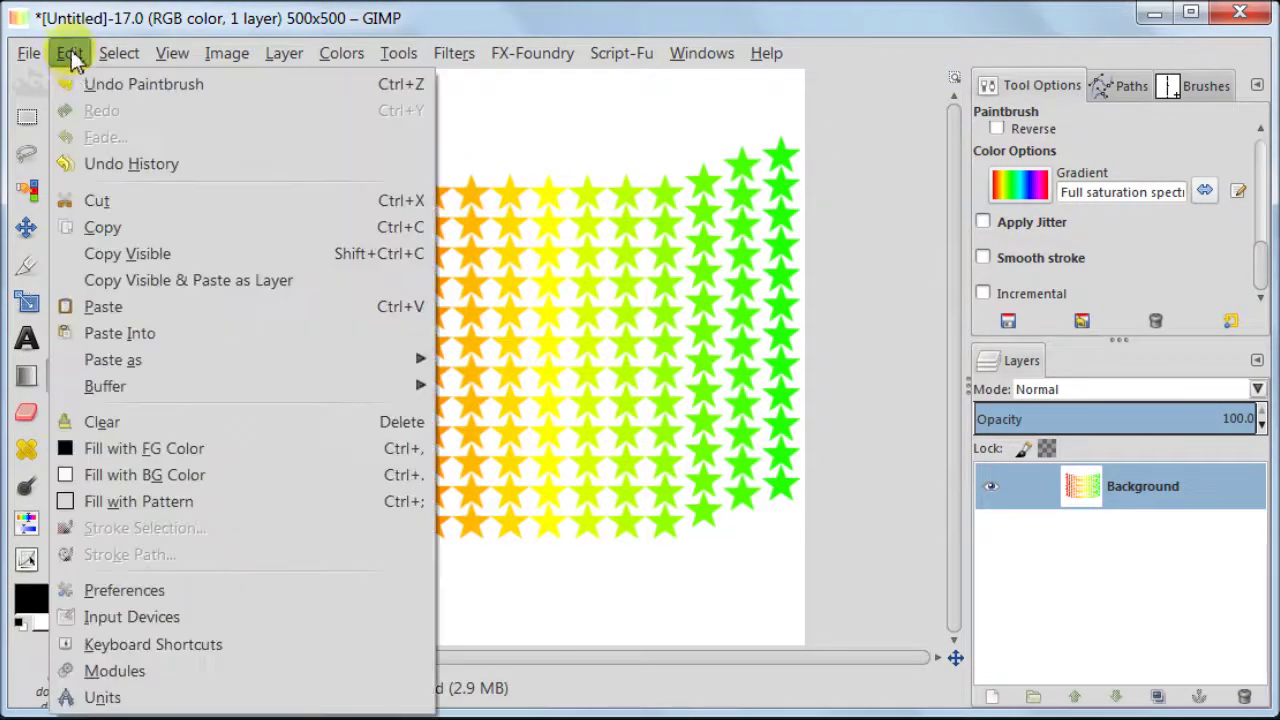
{"action": "left_click", "coordinate": [80, 82]}
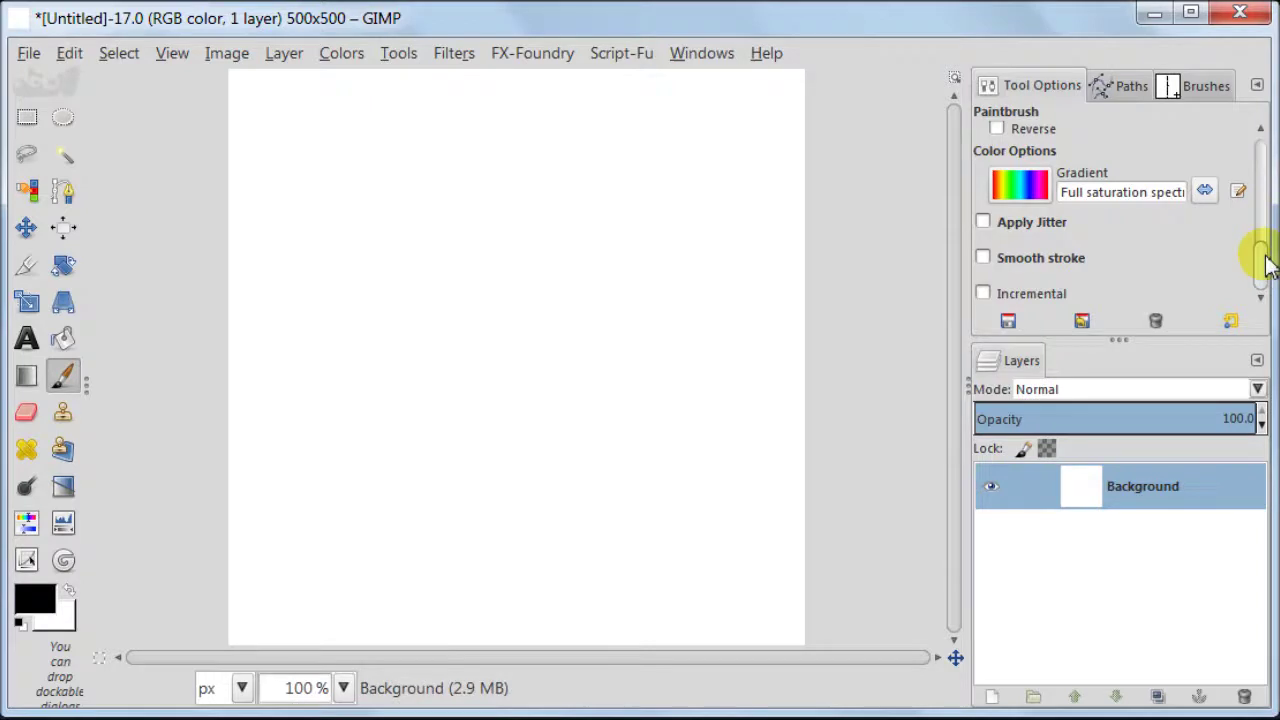
Set the star brush size to 161.81 and paint wavy rainbow star rows across the upper and lower canvas
{"action": "left_click_drag", "start_coordinate": [1260, 257], "coordinate": [1246, 129]}
{"action": "left_click", "coordinate": [1018, 247]}
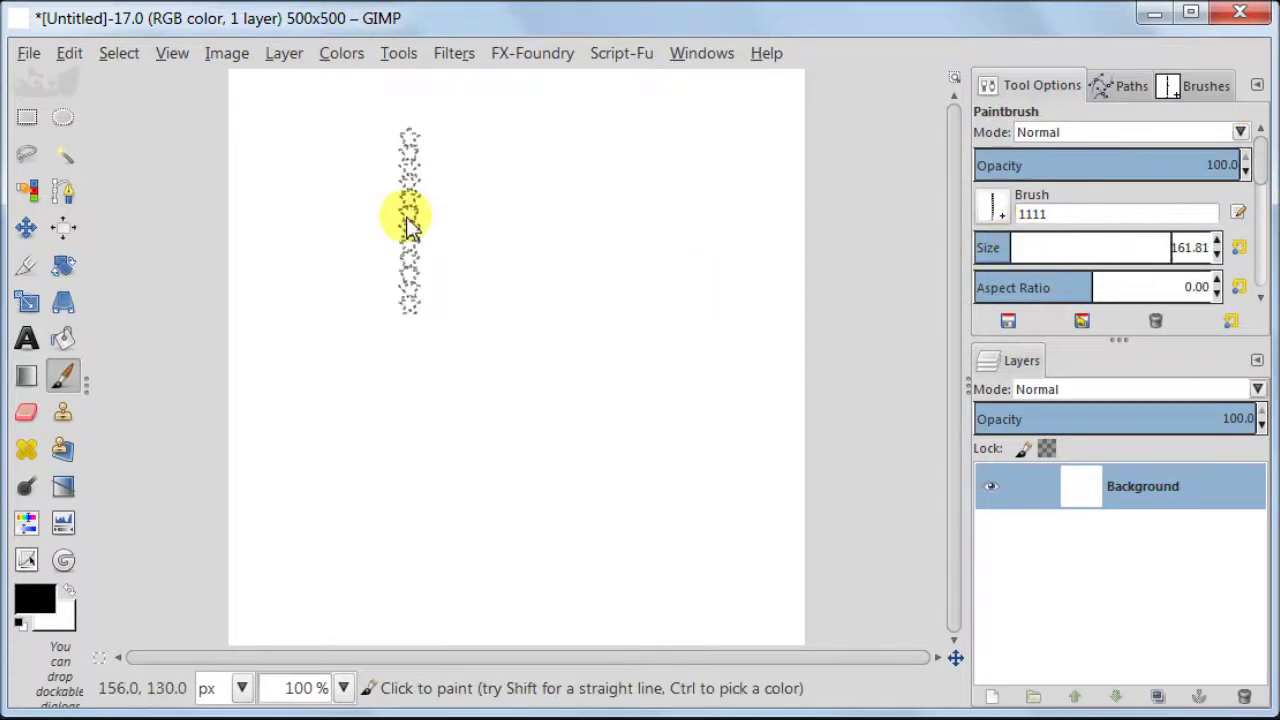
{"action": "mouse_move", "coordinate": [263, 163]}
{"action": "left_mouse_down"}
{"action": "mouse_move", "coordinate": [290, 265]}
{"action": "mouse_move", "coordinate": [340, 261]}
{"action": "mouse_move", "coordinate": [500, 199]}
{"action": "mouse_move", "coordinate": [575, 355]}
{"action": "mouse_move", "coordinate": [706, 272]}
{"action": "mouse_move", "coordinate": [756, 313]}
{"action": "mouse_move", "coordinate": [761, 368]}
{"action": "left_mouse_up"}
{"action": "mouse_move", "coordinate": [285, 548]}
{"action": "left_mouse_down"}
{"action": "mouse_move", "coordinate": [692, 516]}
{"action": "mouse_move", "coordinate": [766, 563]}
{"action": "mouse_move", "coordinate": [871, 343]}
{"action": "left_mouse_up"}
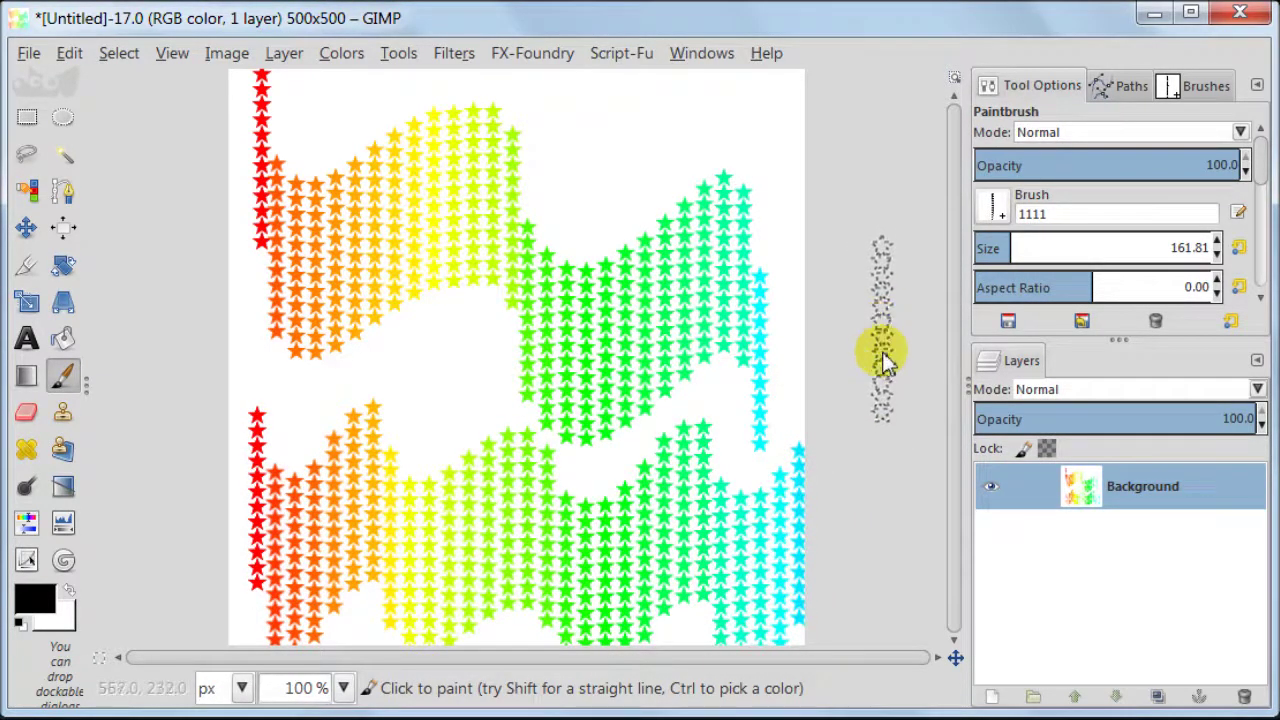